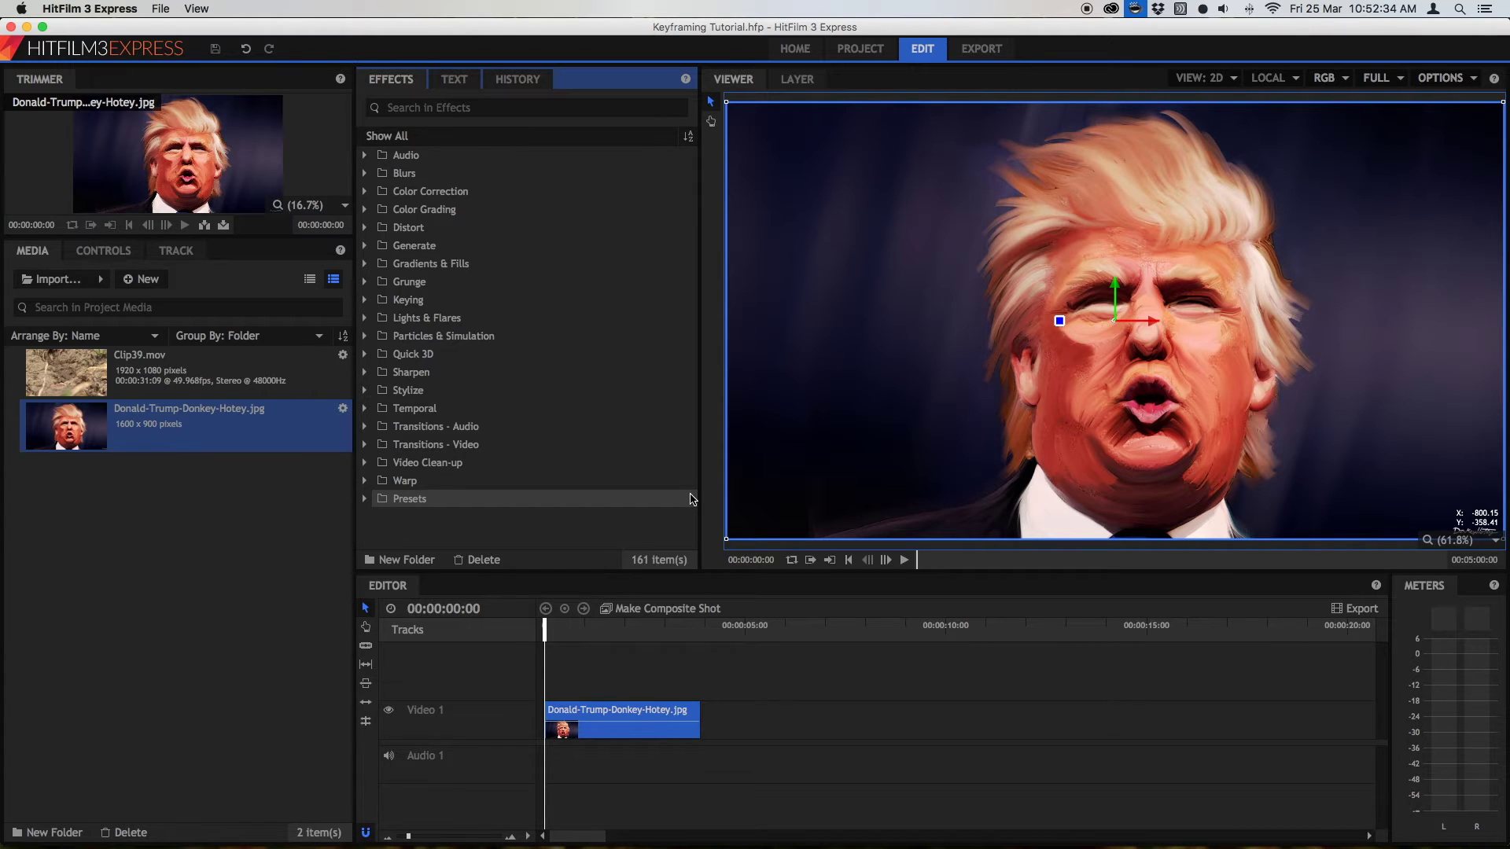
Step: Select the portrait clip on the timeline
left_click(715, 701)
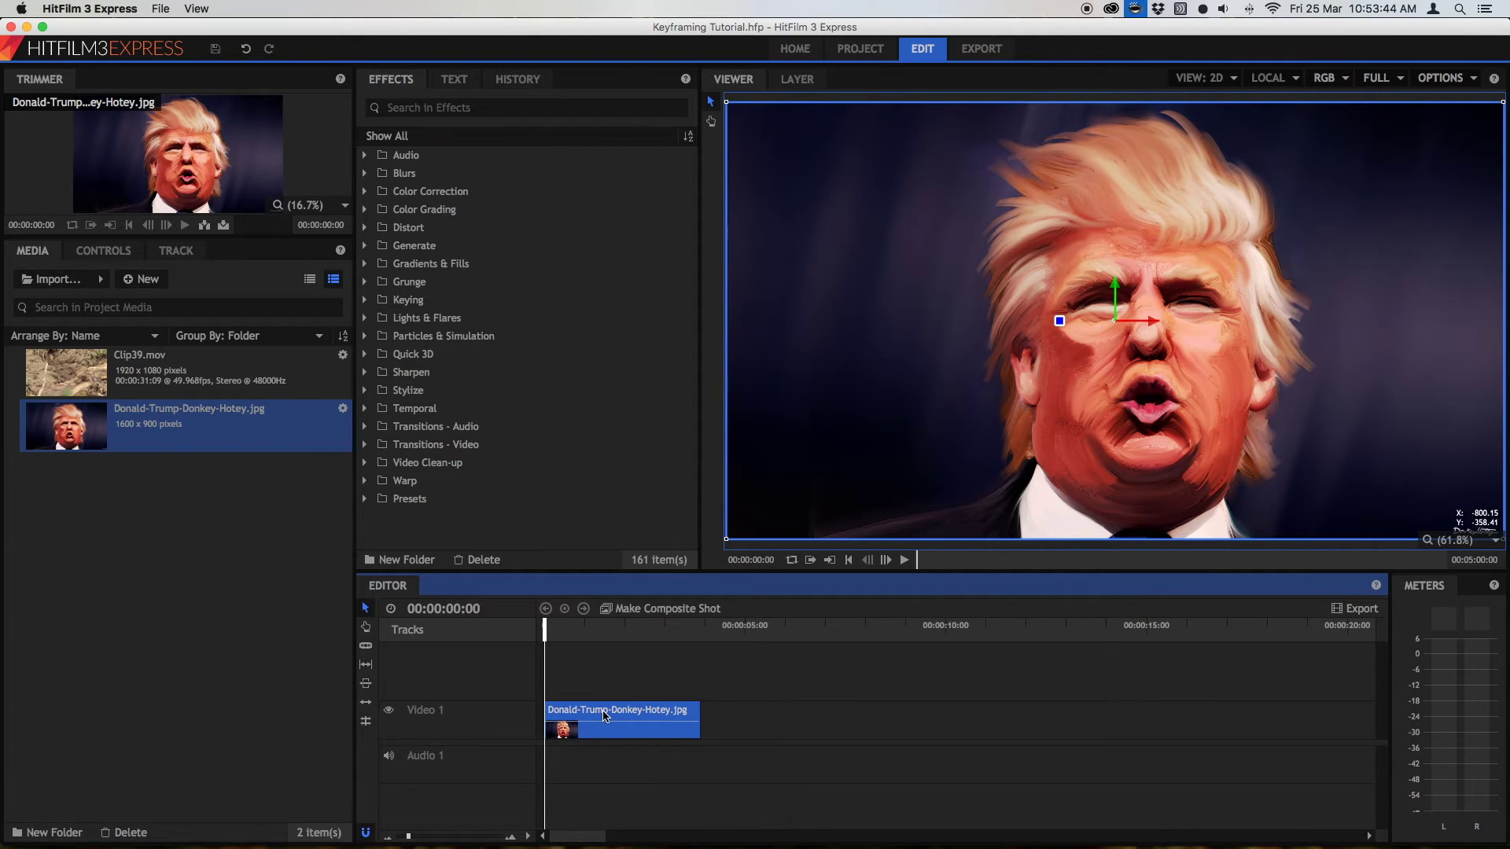
left_click(755, 709)
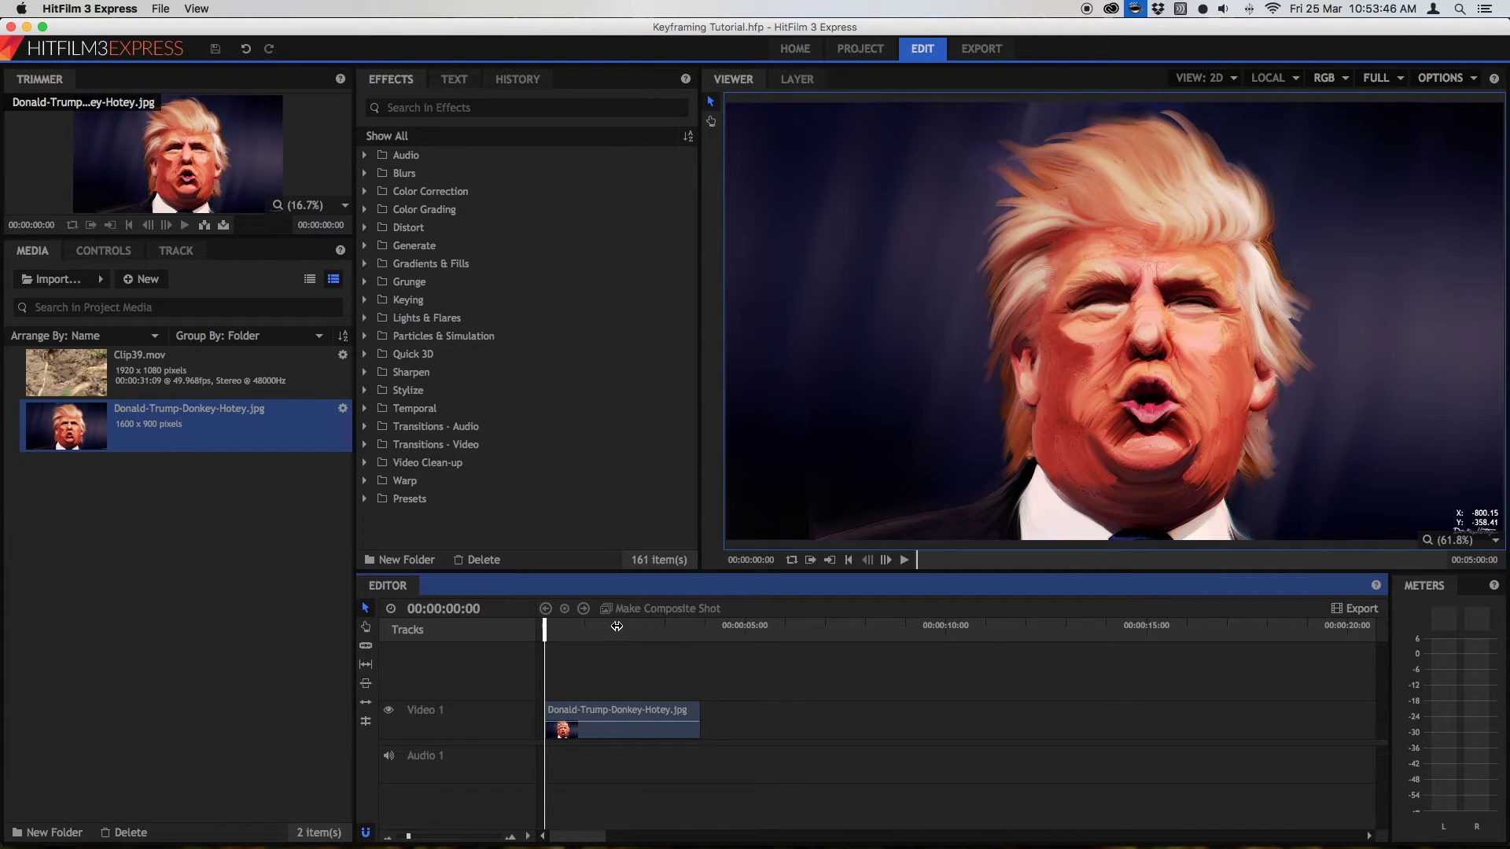
left_click_drag(617, 626, 510, 623)
left_click(641, 719)
left_click(852, 691)
left_click(595, 713)
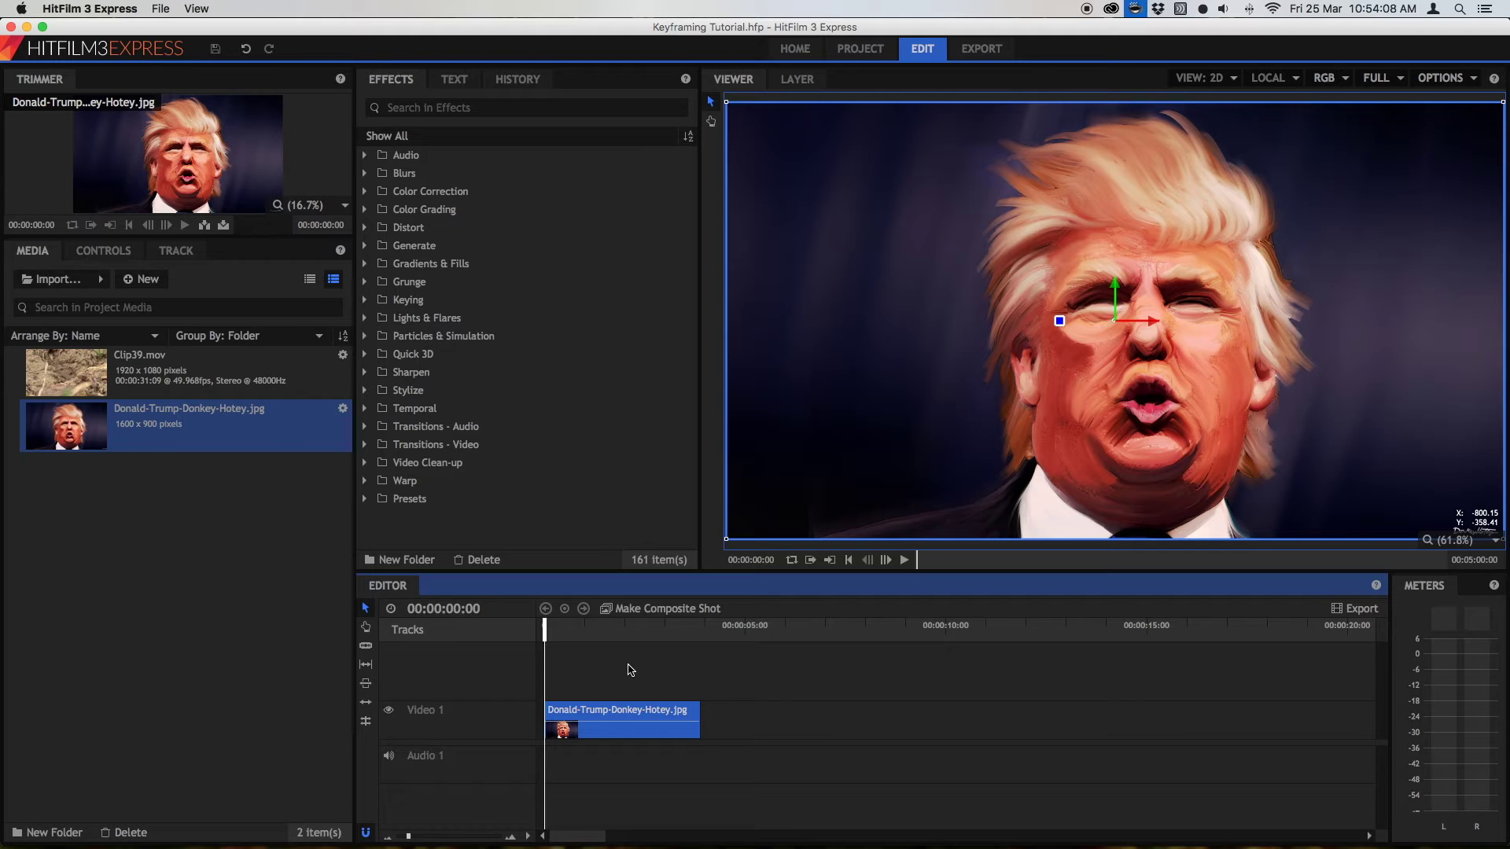
left_click(668, 610)
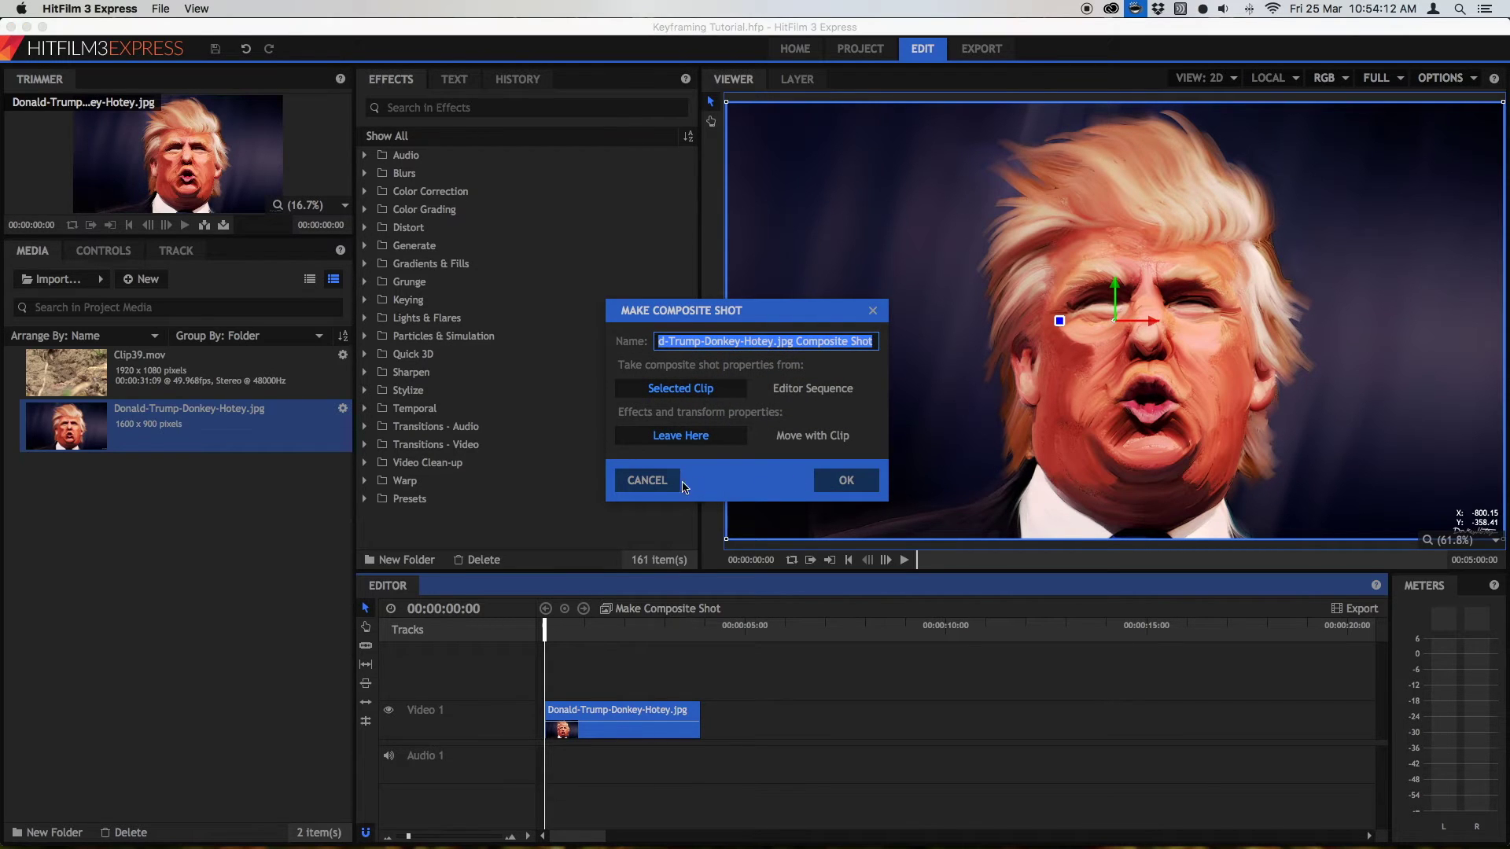
left_click(648, 480)
right_click(250, 438)
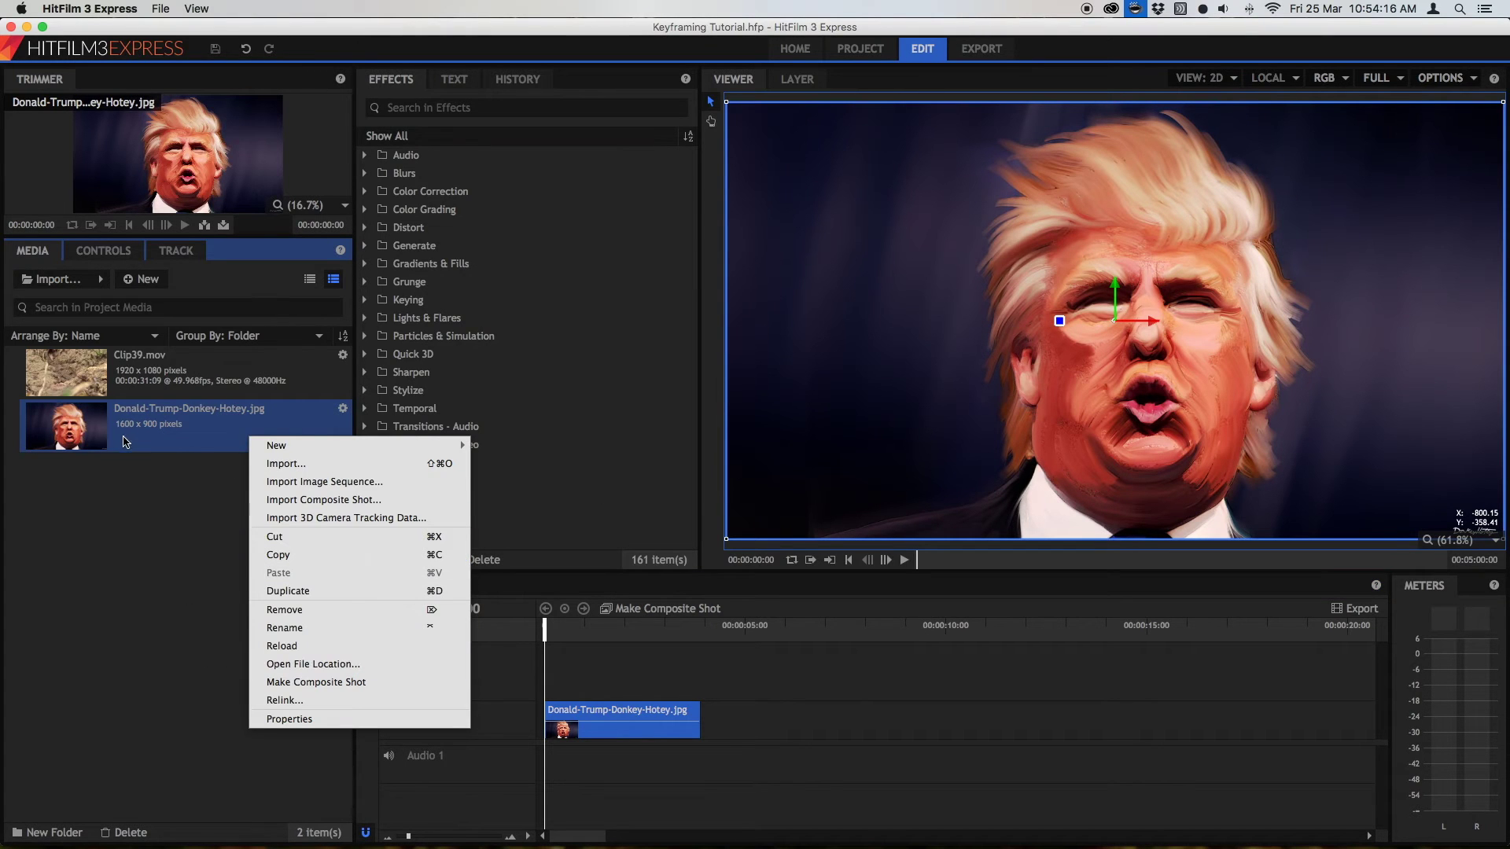
left_click(129, 441)
left_click(634, 716)
Step: Make a composite shot from the portrait clip named 'Beautiful donald'
left_click(661, 608)
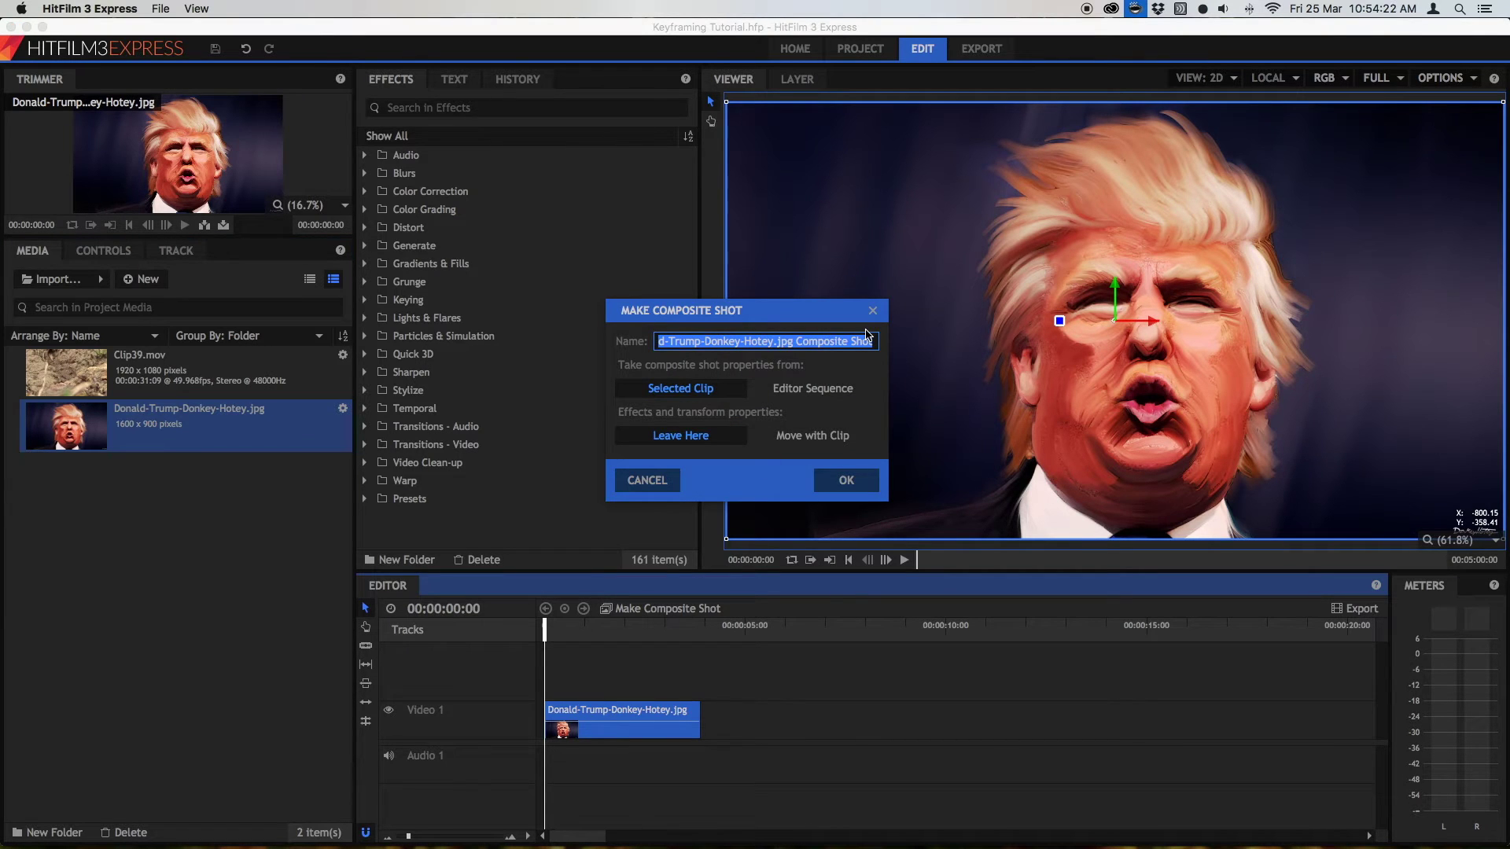
type("Donal")
key("BackSpace")
key("BackSpace")
key("BackSpace")
key("BackSpace")
key("BackSpace")
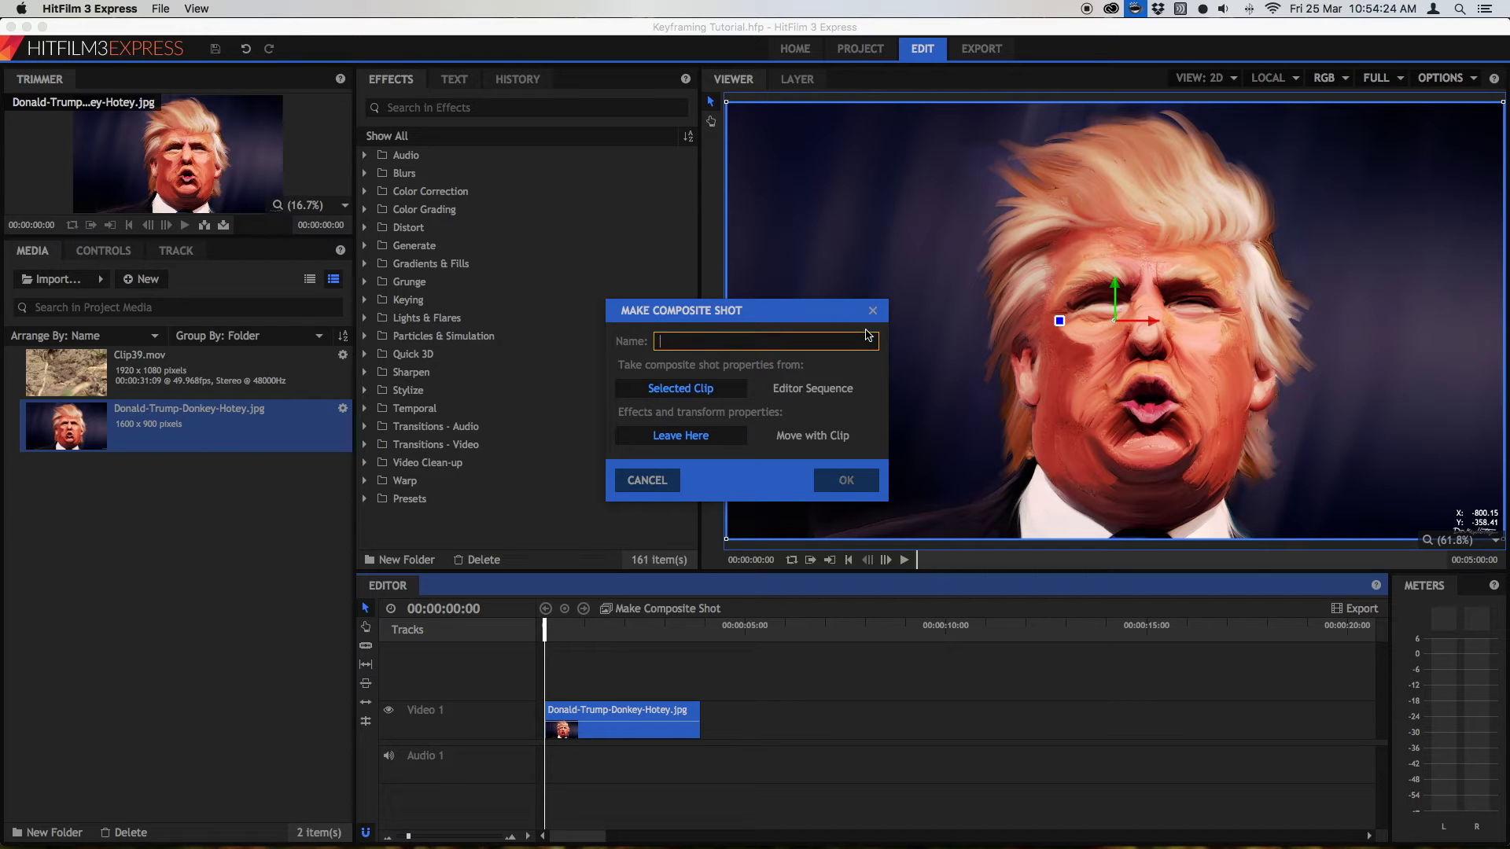
type("Beautiuf")
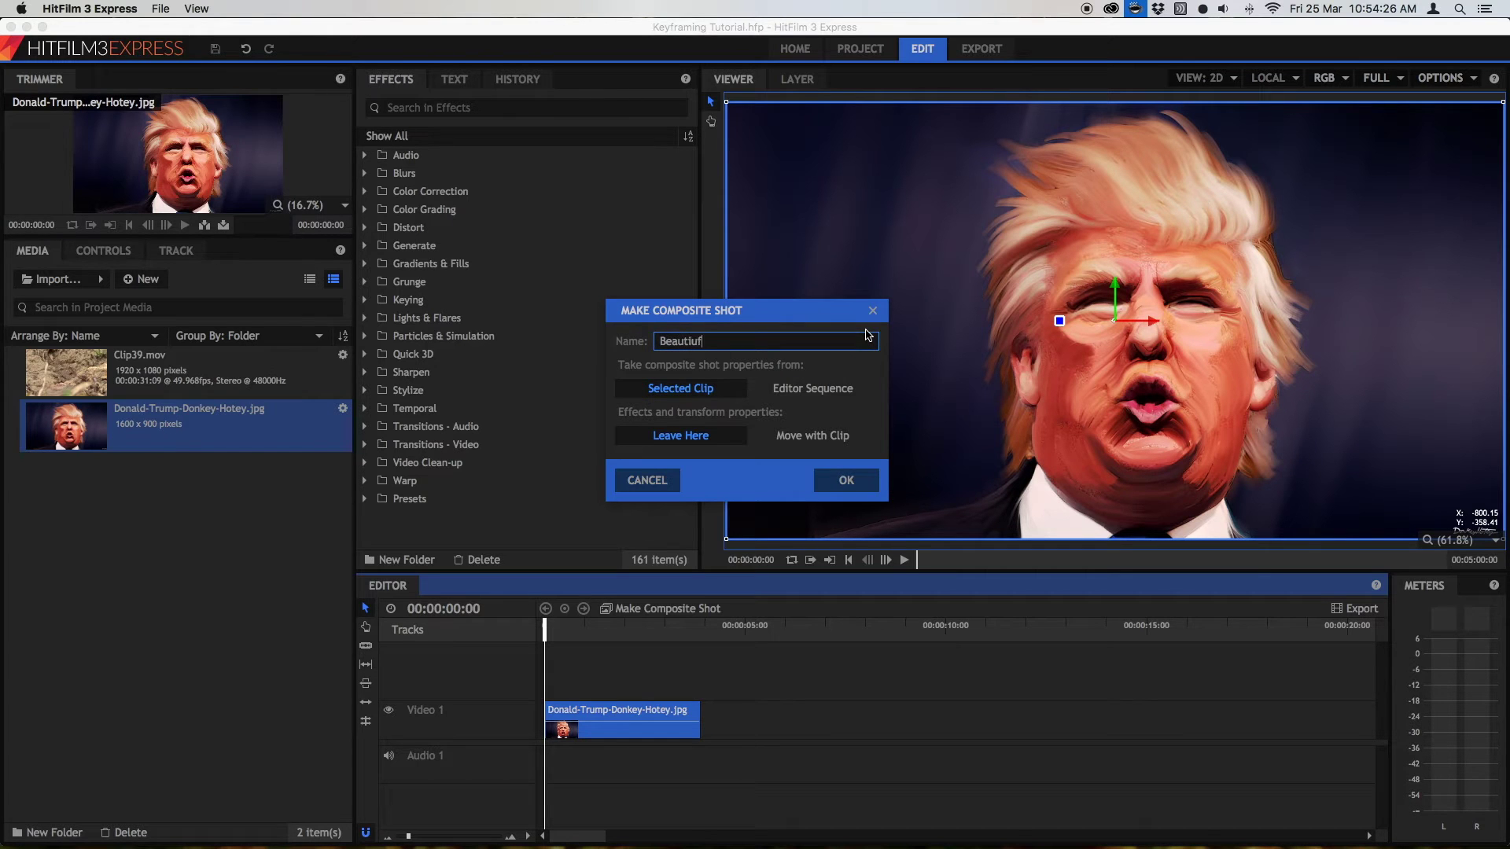
key("BackSpace")
key("BackSpace")
key("BackSpace")
key("BackSpace")
type("tiful donald")
Step: Create the composite shot and preview Clip39.mov in the Trimmer to set a trim point
left_click(840, 484)
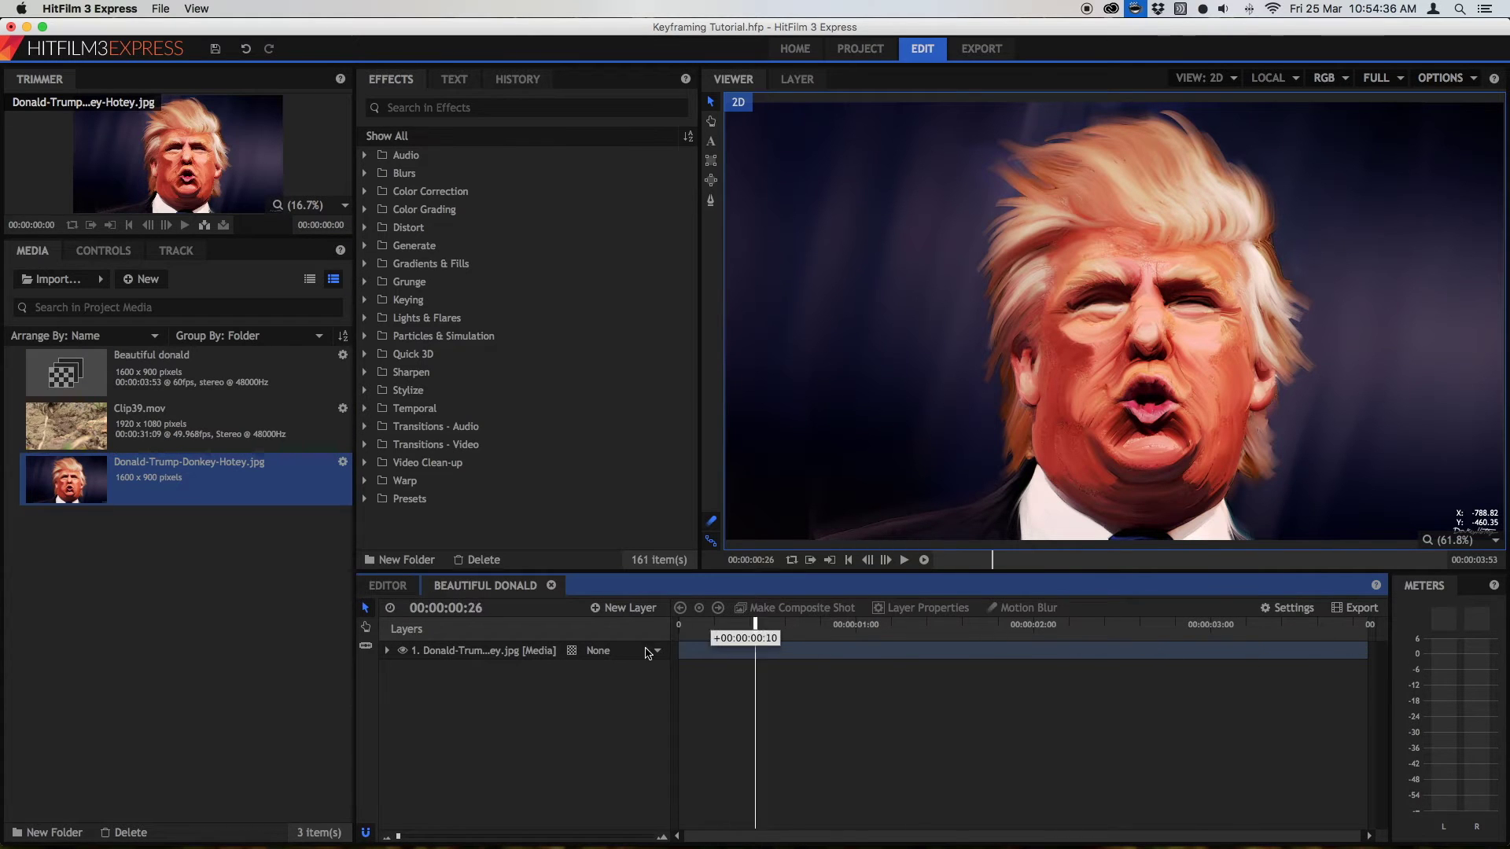
left_click(154, 428)
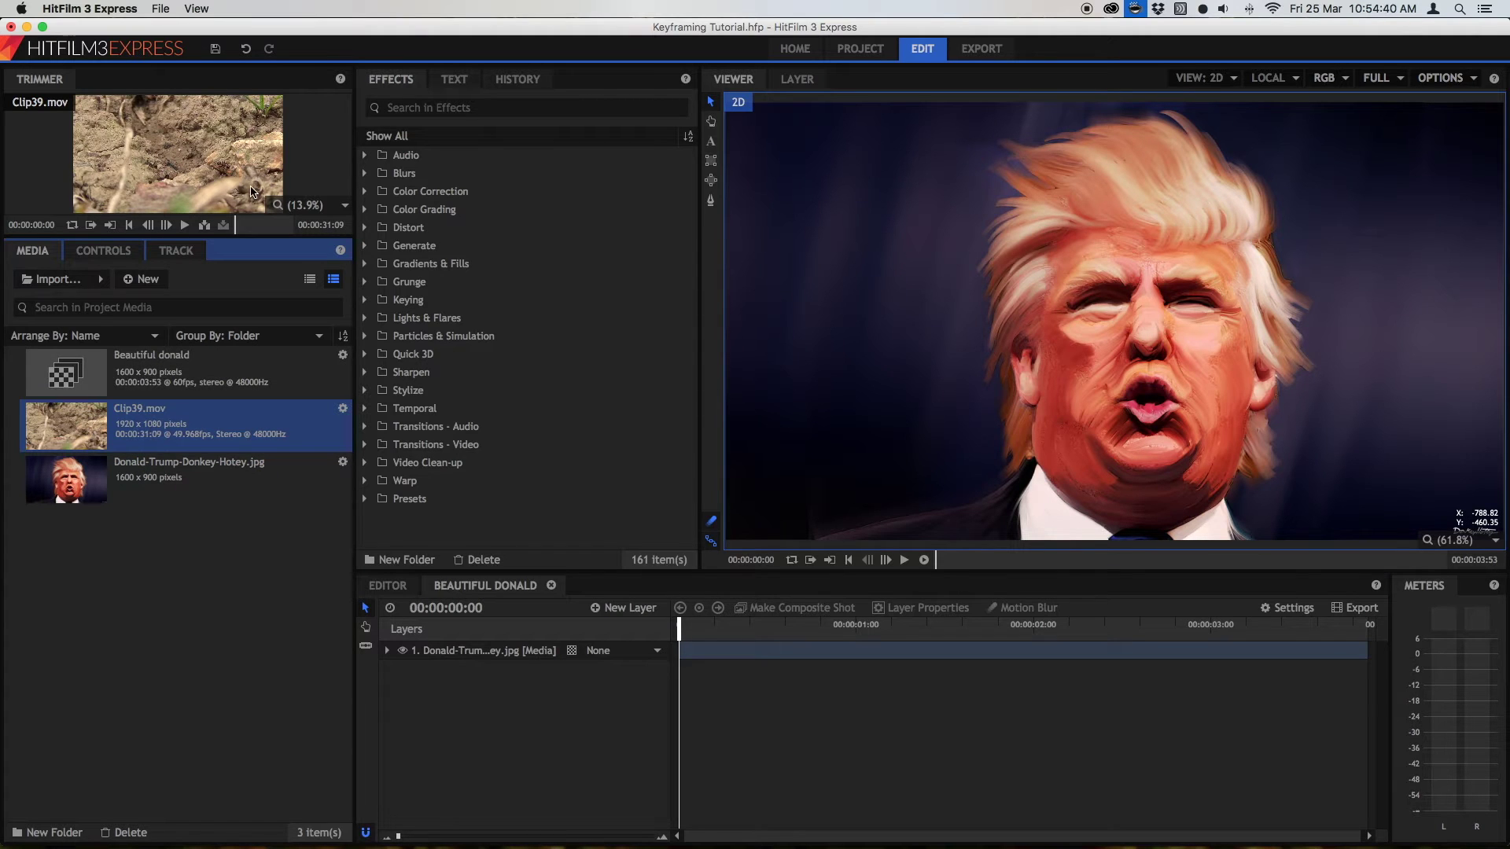
left_click(245, 226)
left_click_drag(246, 229, 257, 228)
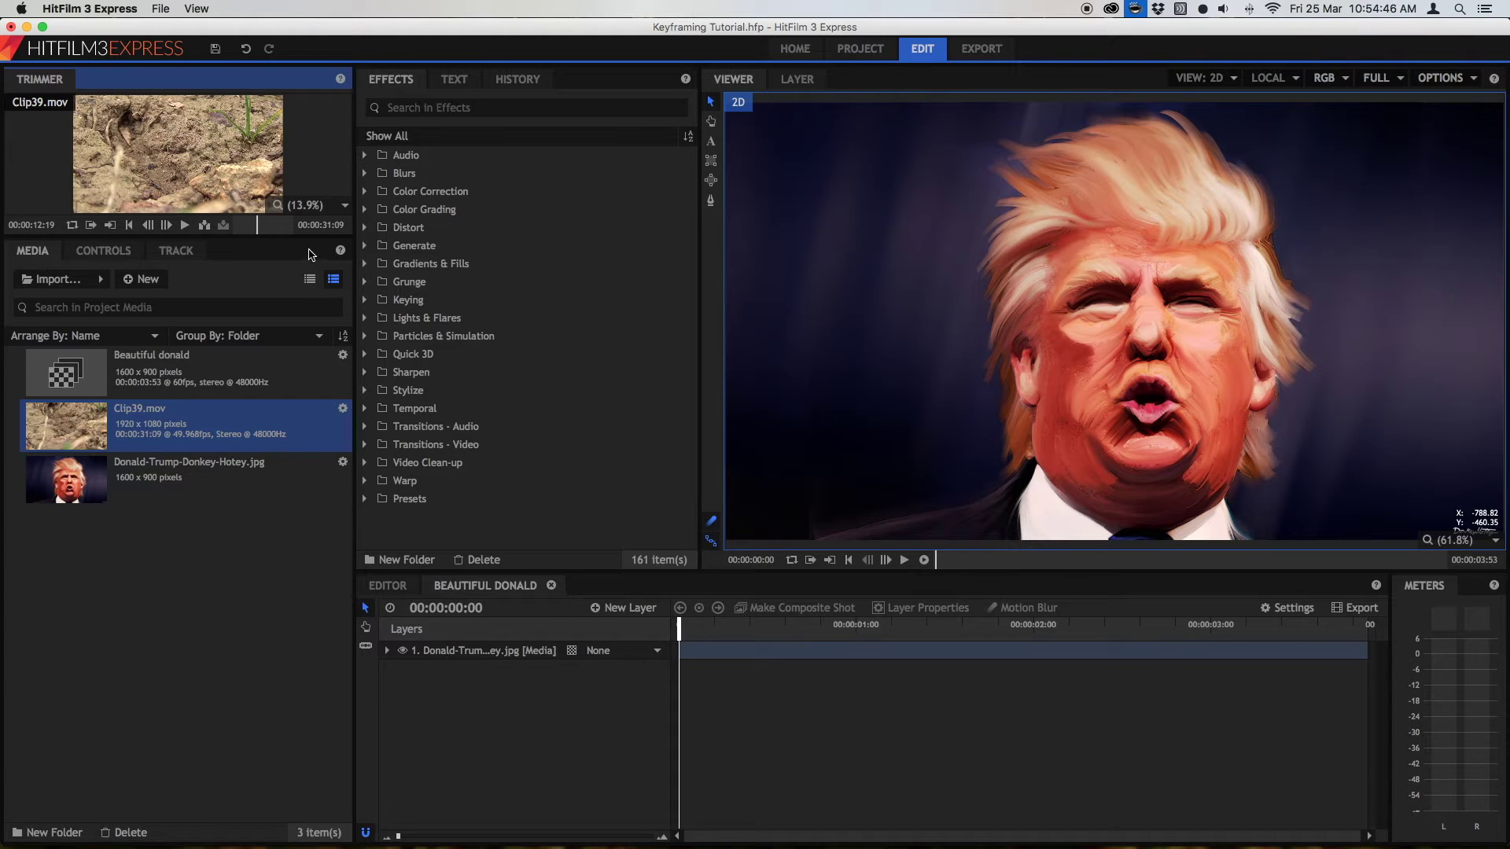
left_click(274, 229)
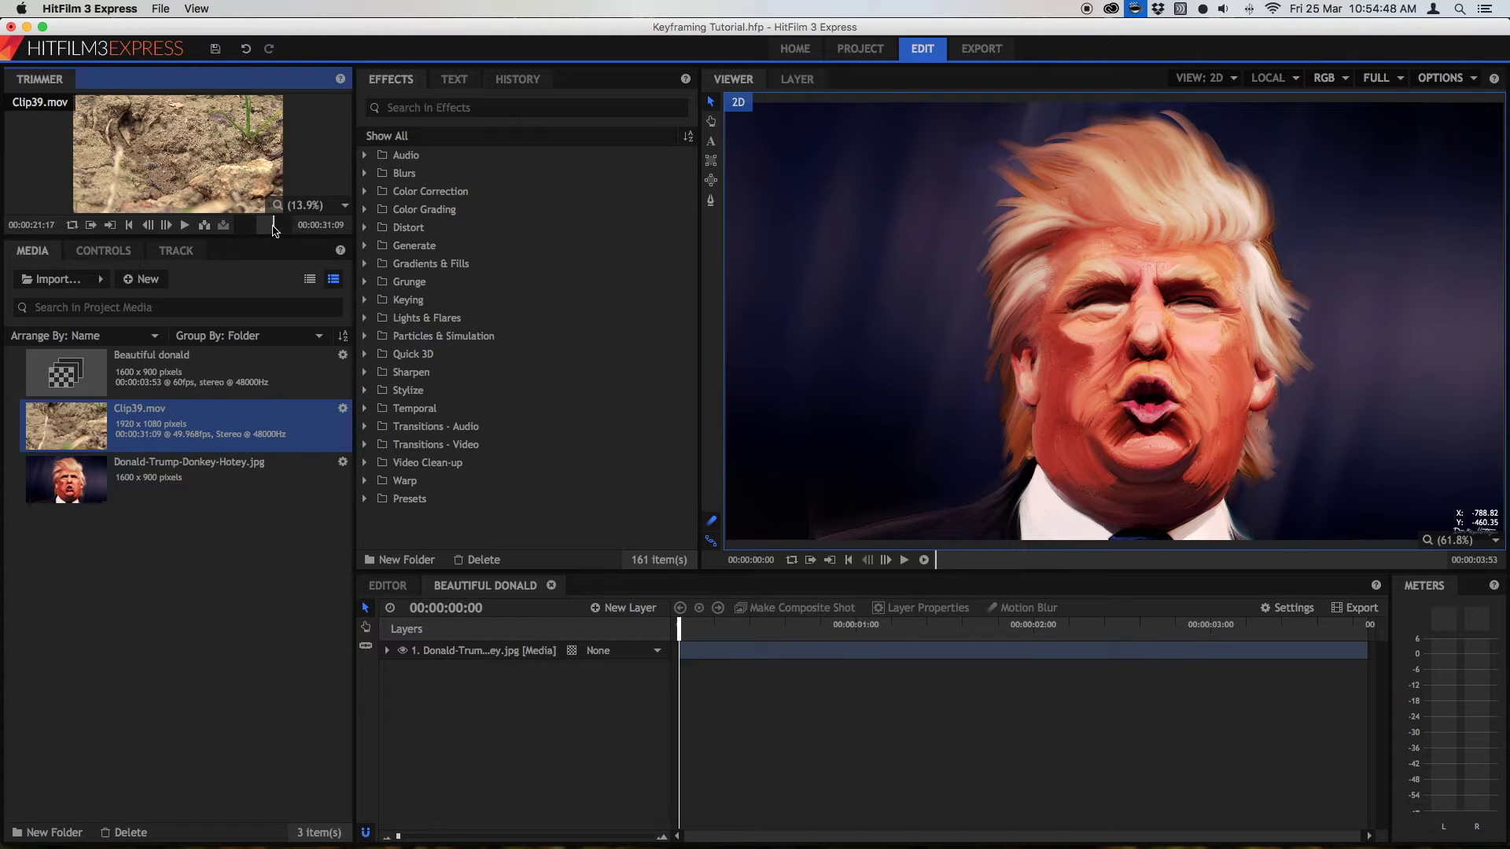
Step: Insert Clip39.mov as layer 1 above the portrait and preview the composite
left_click(205, 225)
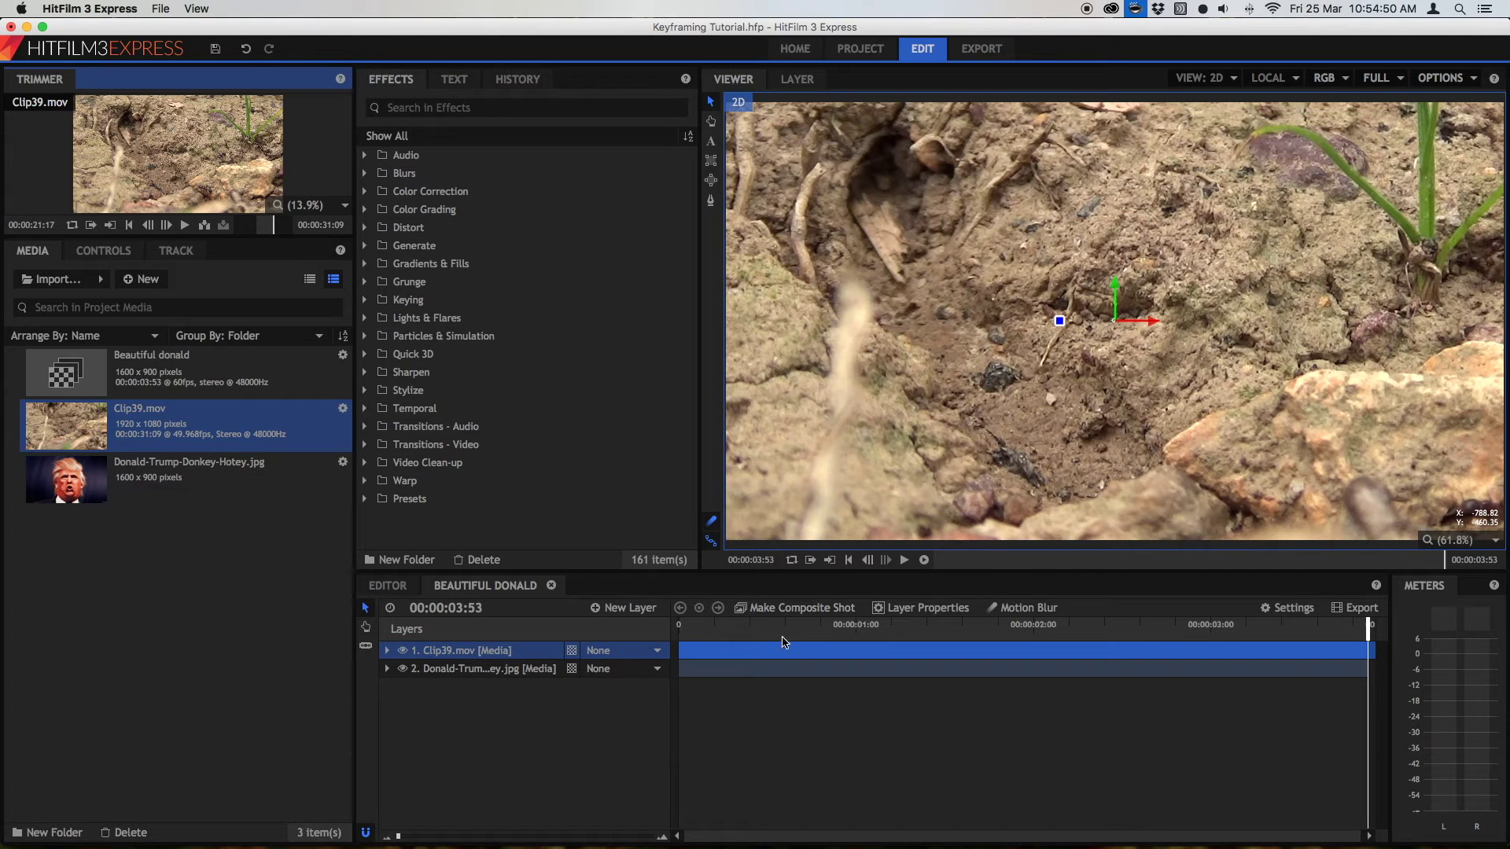
left_click(699, 627)
left_click_drag(737, 631, 673, 621)
key("Right")
key("Right")
key("Right")
key("Right")
key("Right")
key("Right")
key("Right")
key("Right")
key("Right")
key("Right")
key("Right")
key("Right")
key("Right")
key("Right")
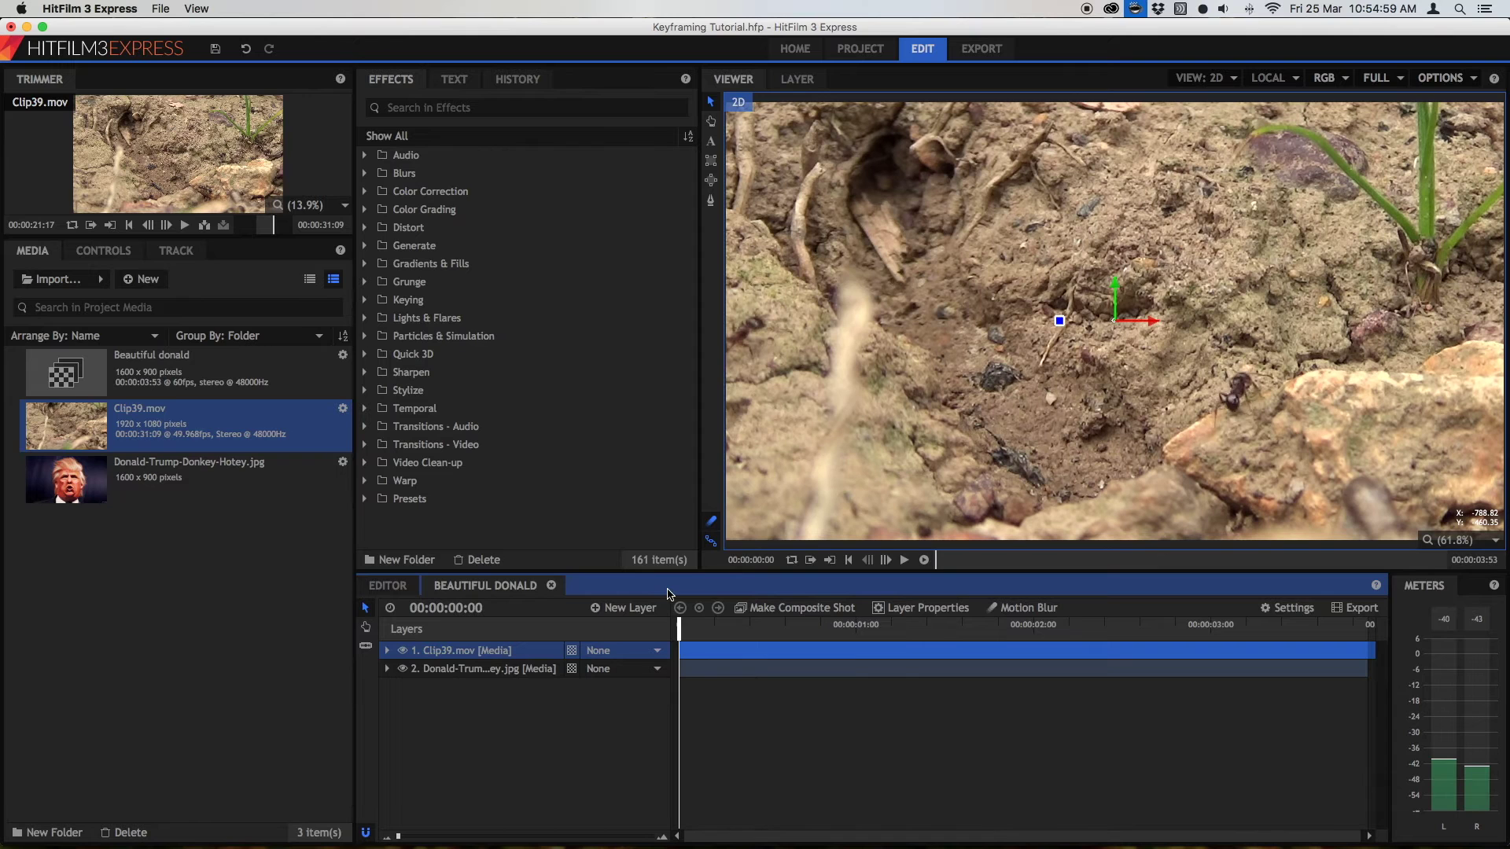
Step: Scale the Clip39.mov layer down to 22% in its Transform controls
left_click(126, 251)
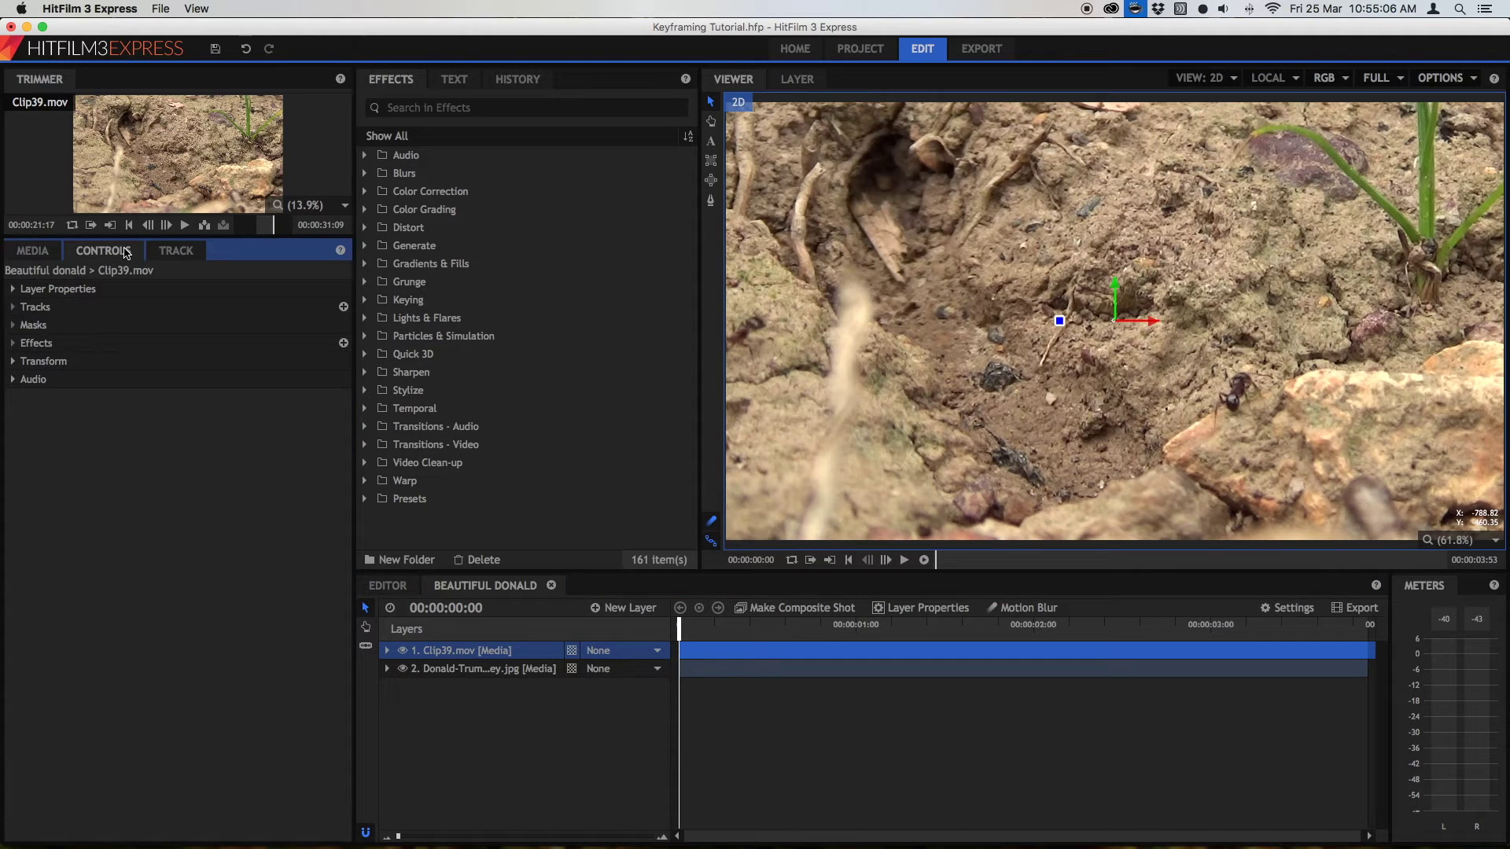
left_click(31, 361)
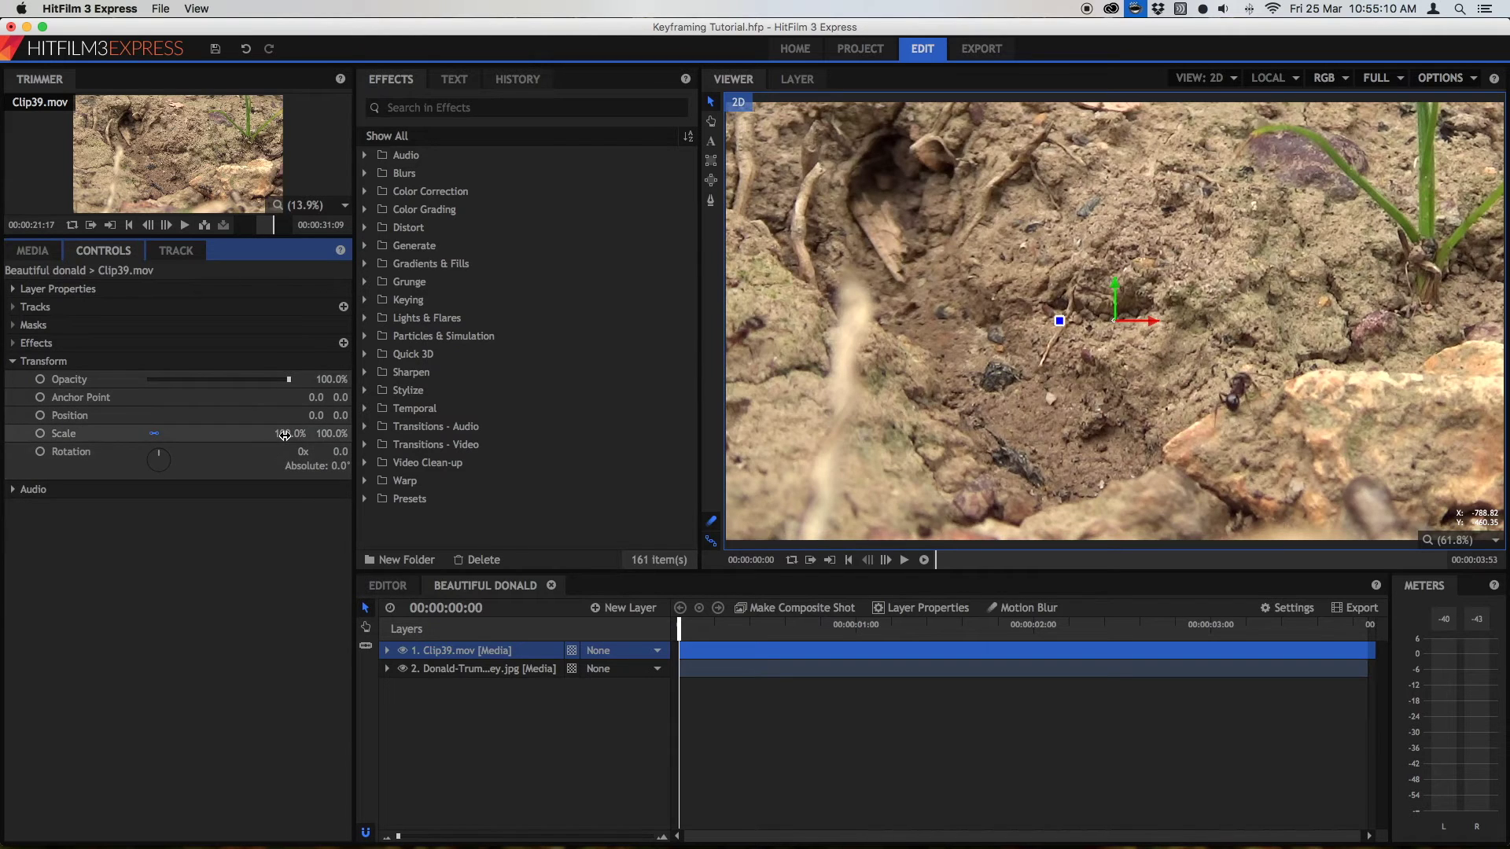
left_click_drag(287, 432, 236, 432)
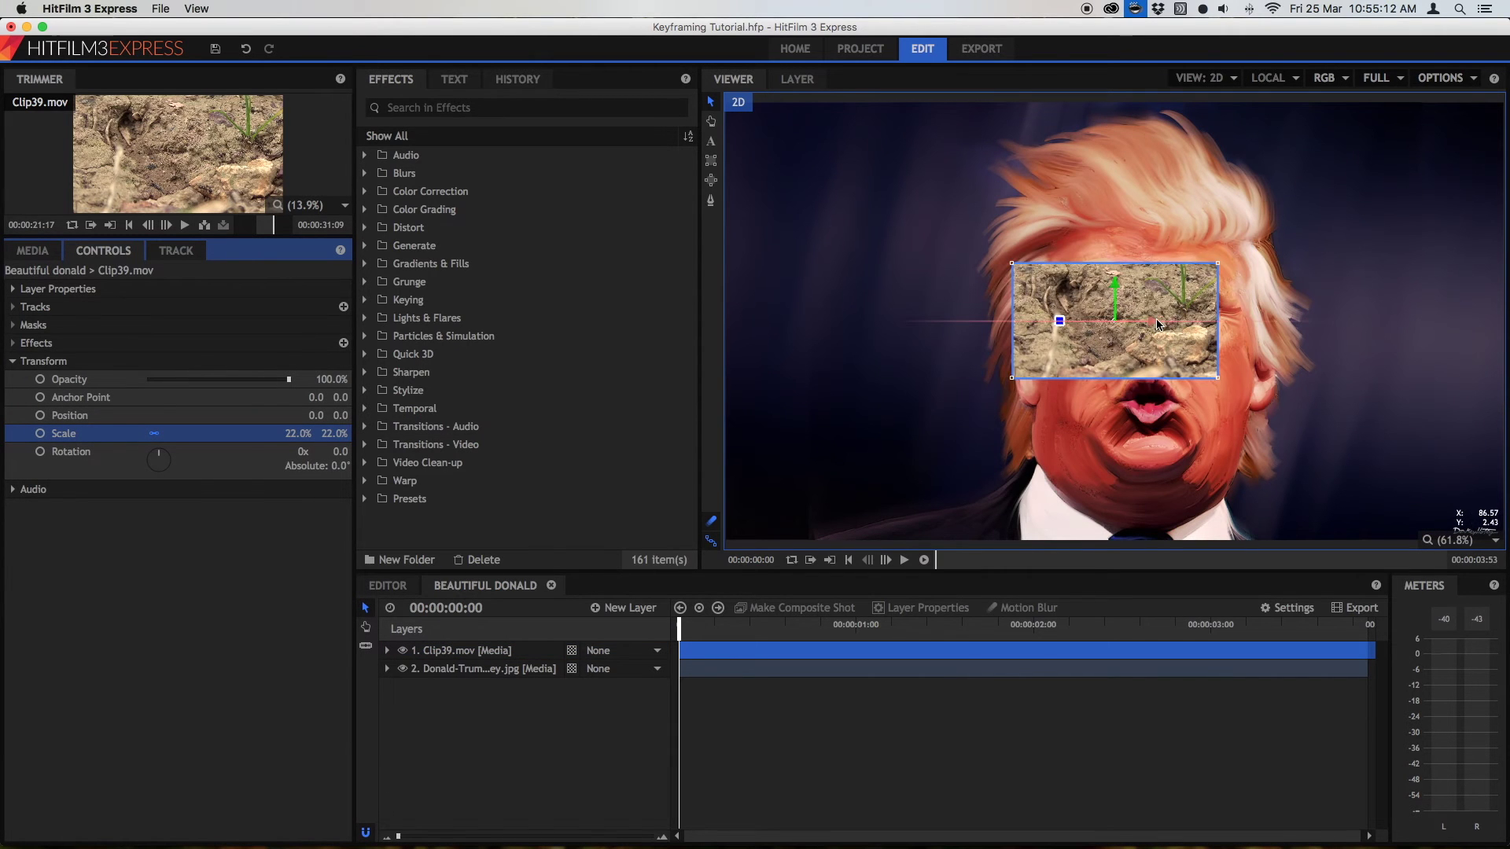
Step: Place the ant inset left of the face at position -521.0, 16.1
left_click_drag(1157, 324, 1165, 265)
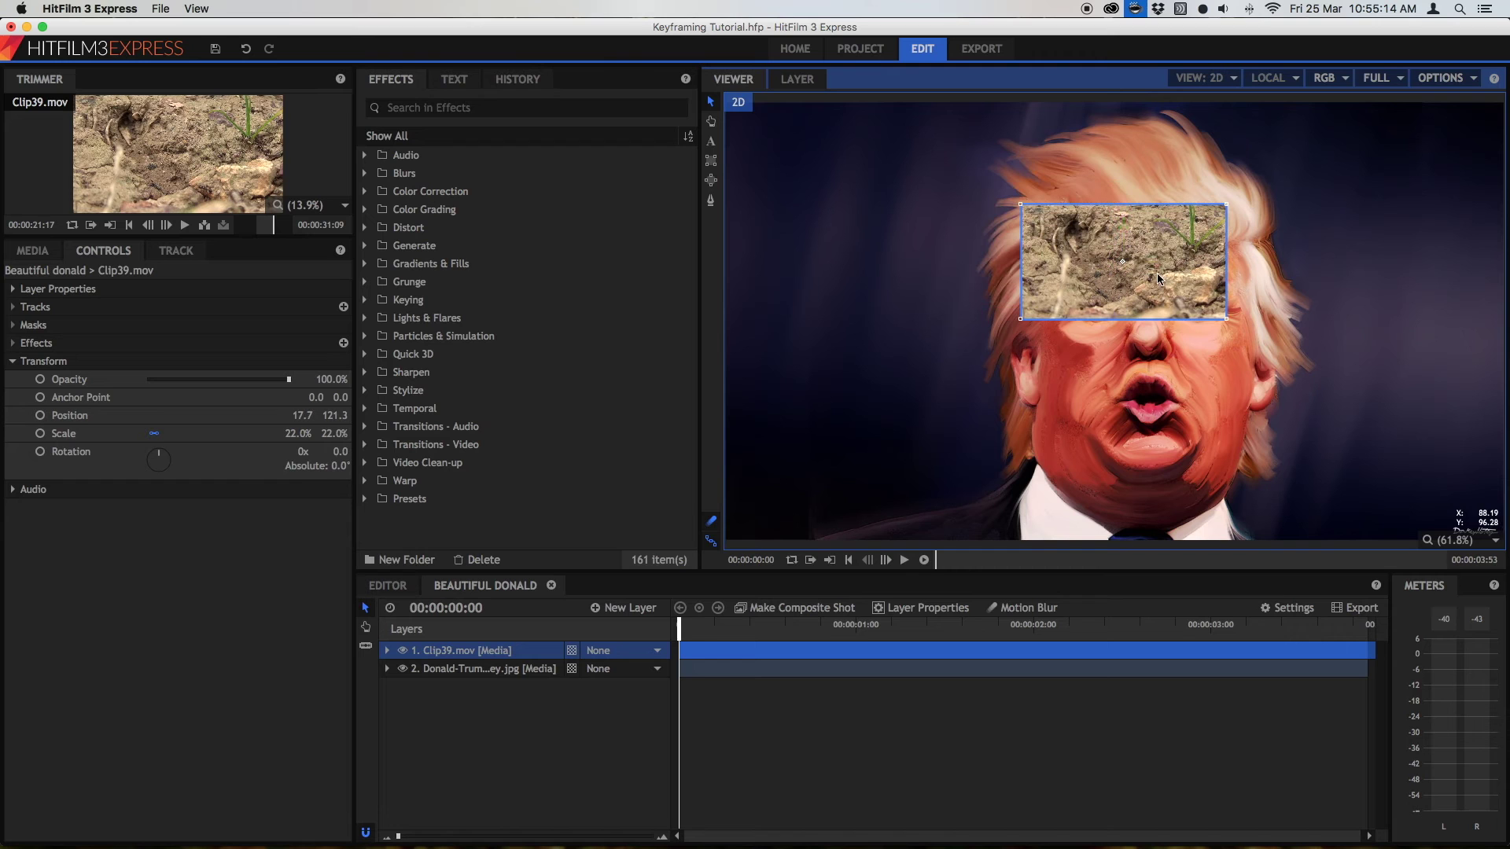
key("space")
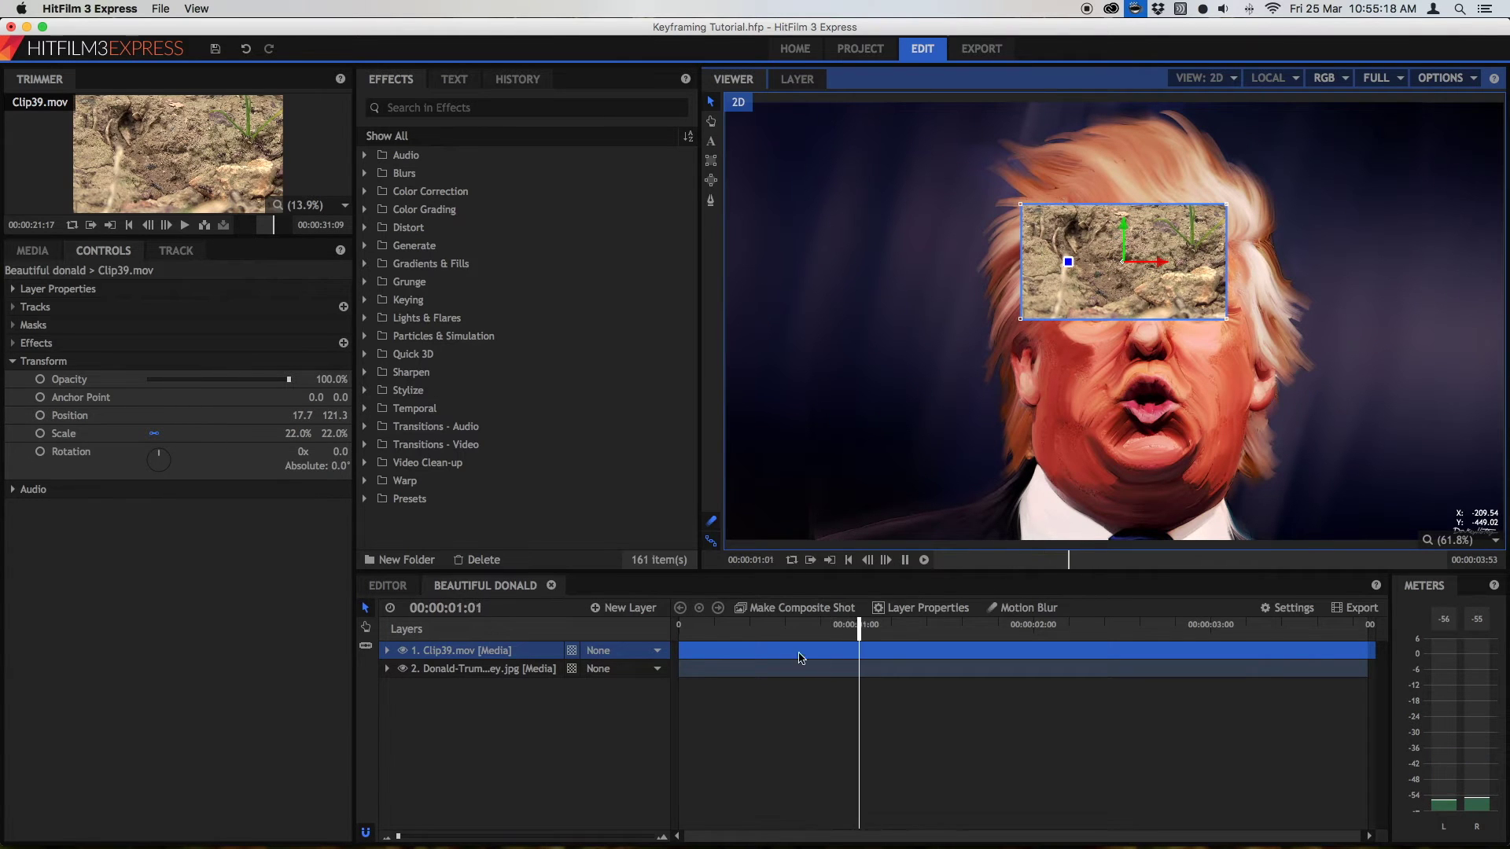
left_click_drag(695, 636, 633, 630)
left_click_drag(1107, 291, 830, 352)
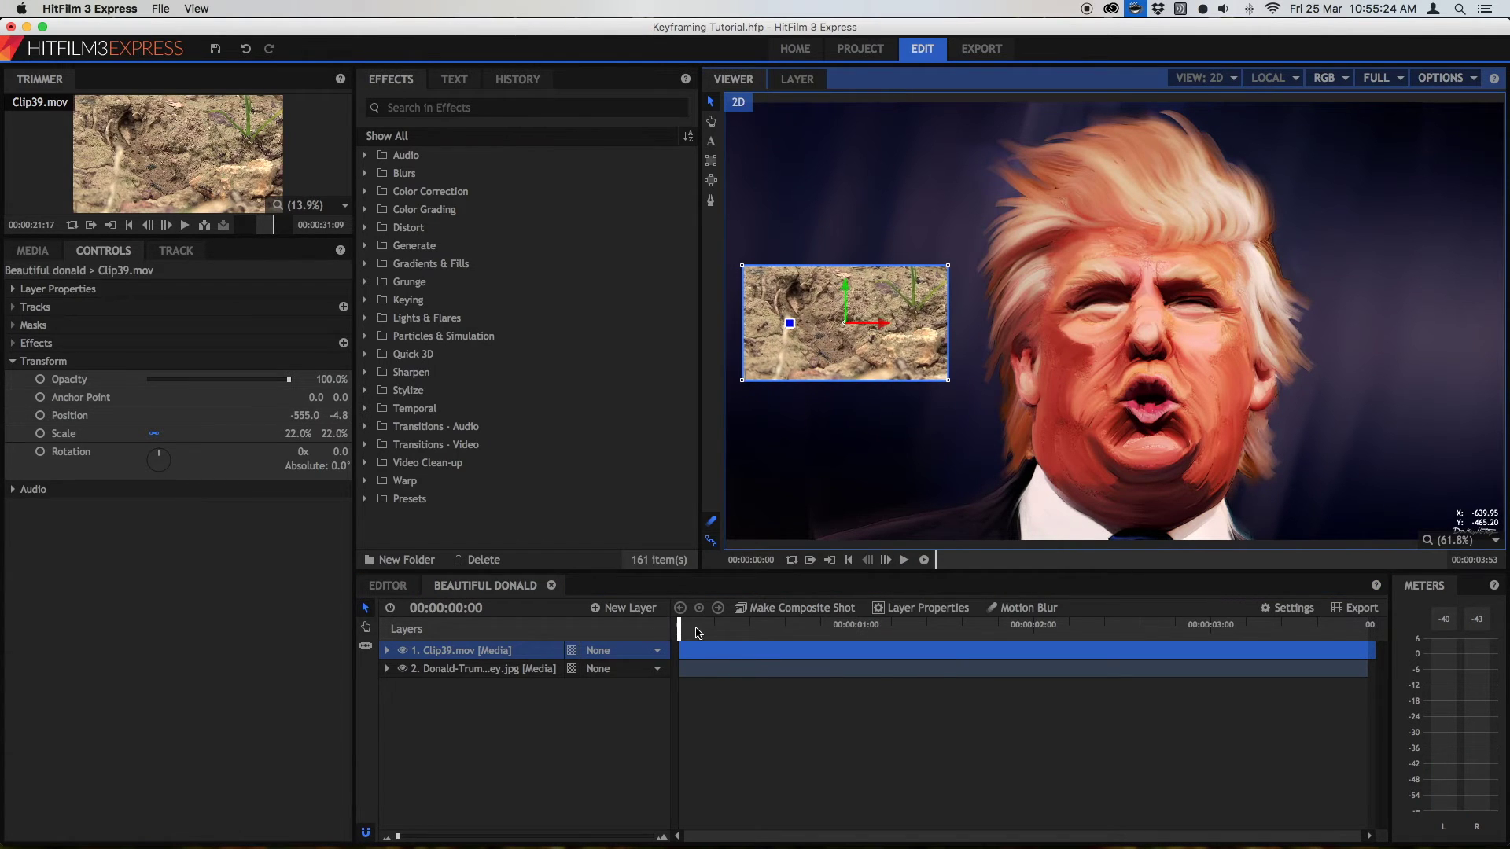
left_click_drag(679, 630, 1368, 629)
left_click_drag(929, 360, 1442, 342)
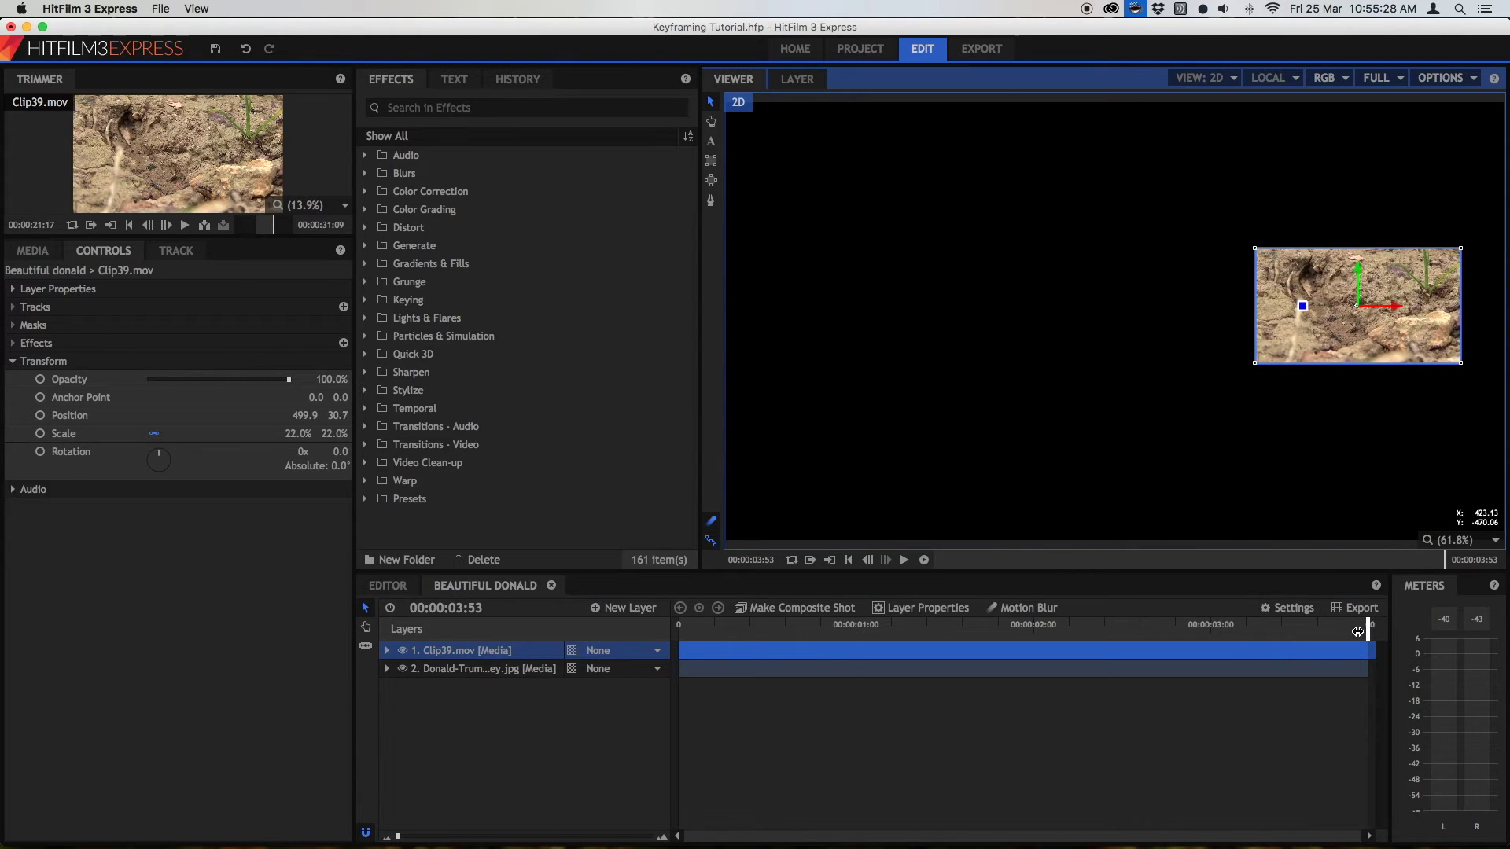
left_click_drag(1358, 631, 679, 629)
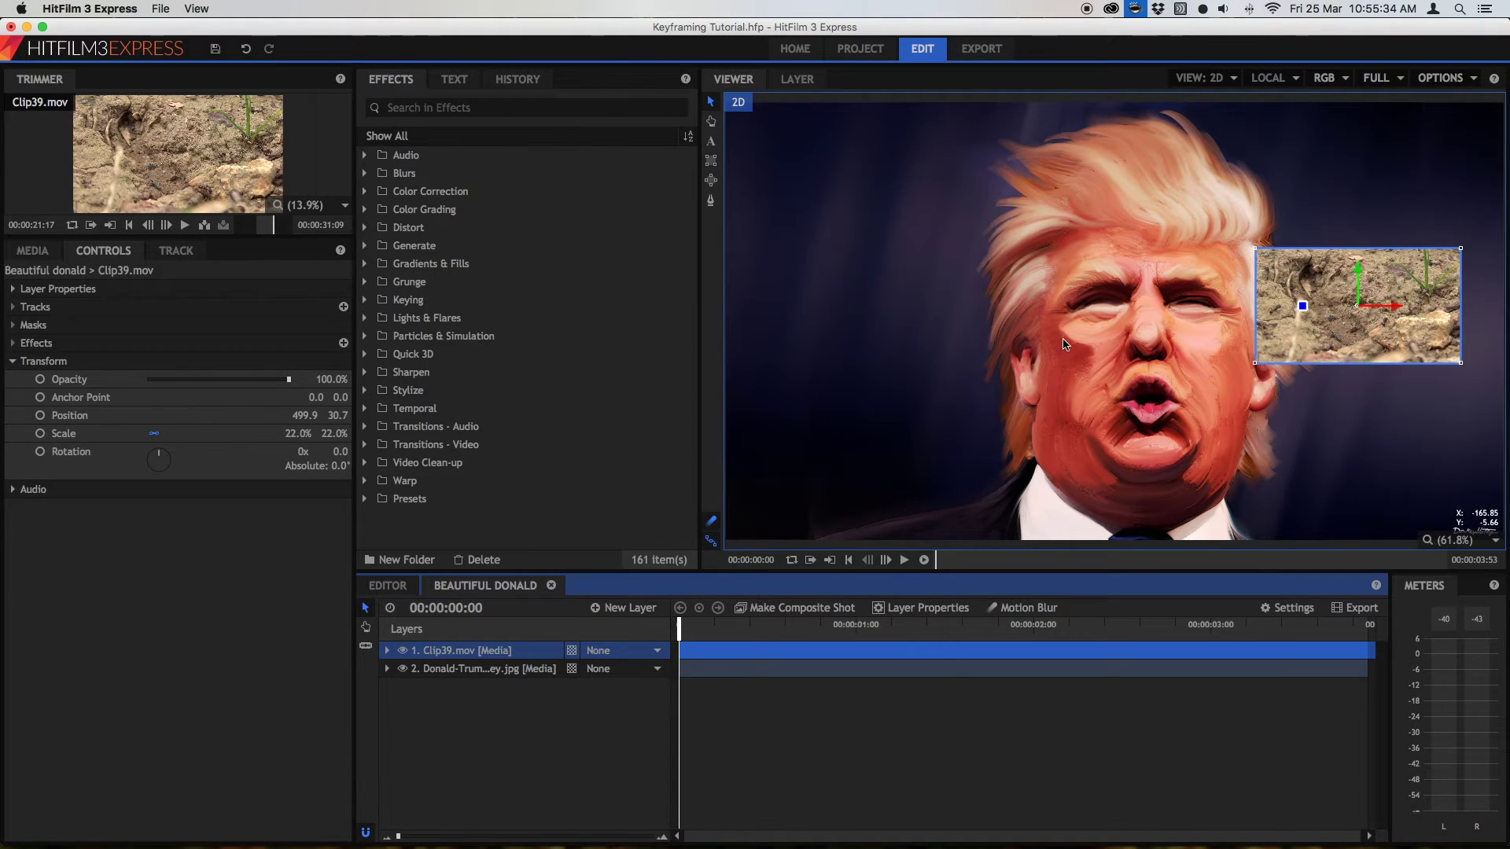
left_click_drag(1297, 322, 803, 337)
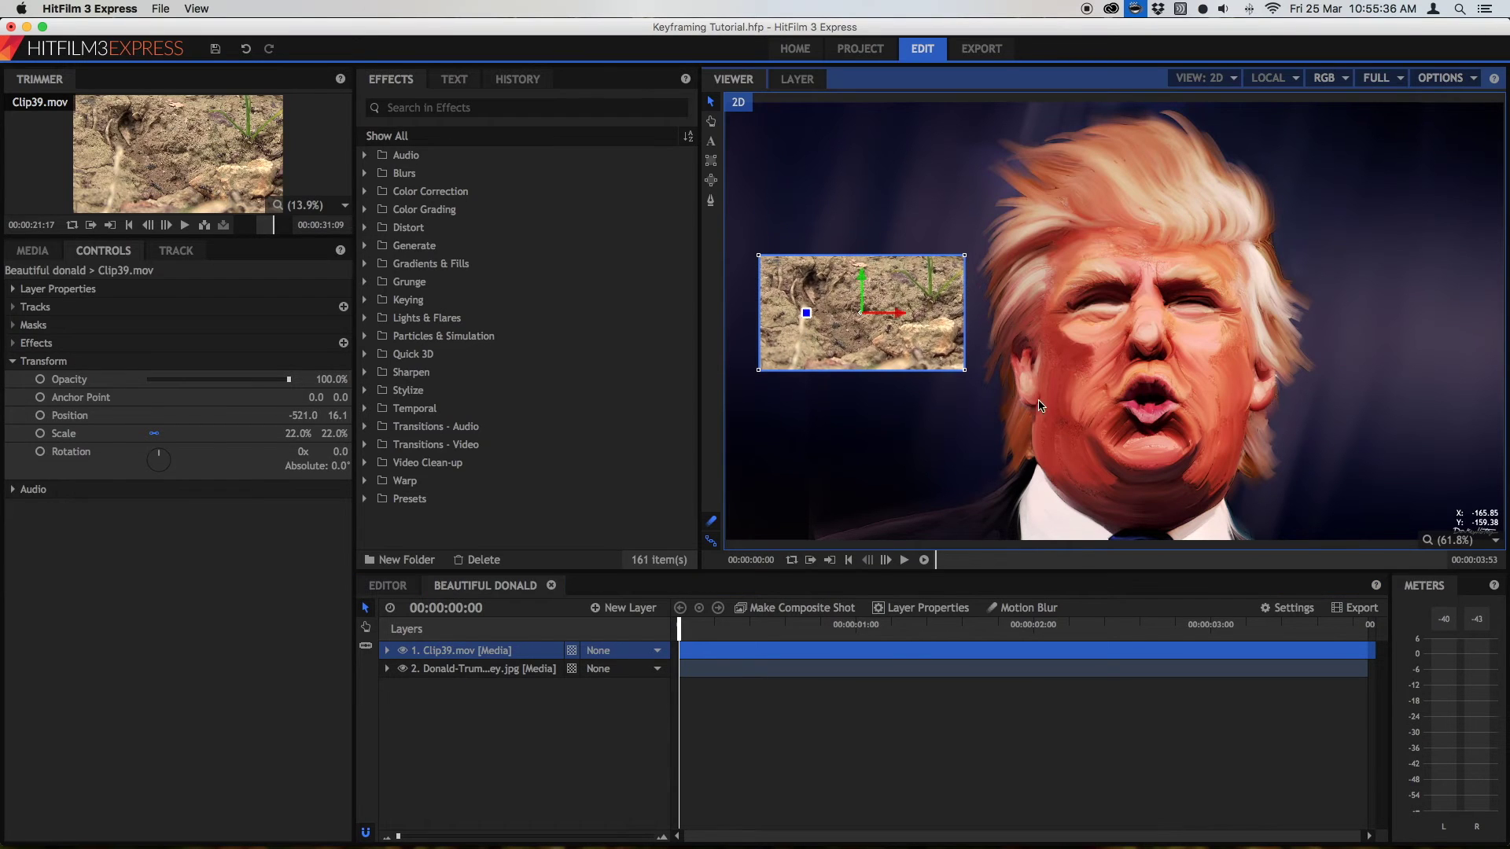
Step: Select the ant layer's Position property and show its transform properties in the timeline
left_click(41, 420)
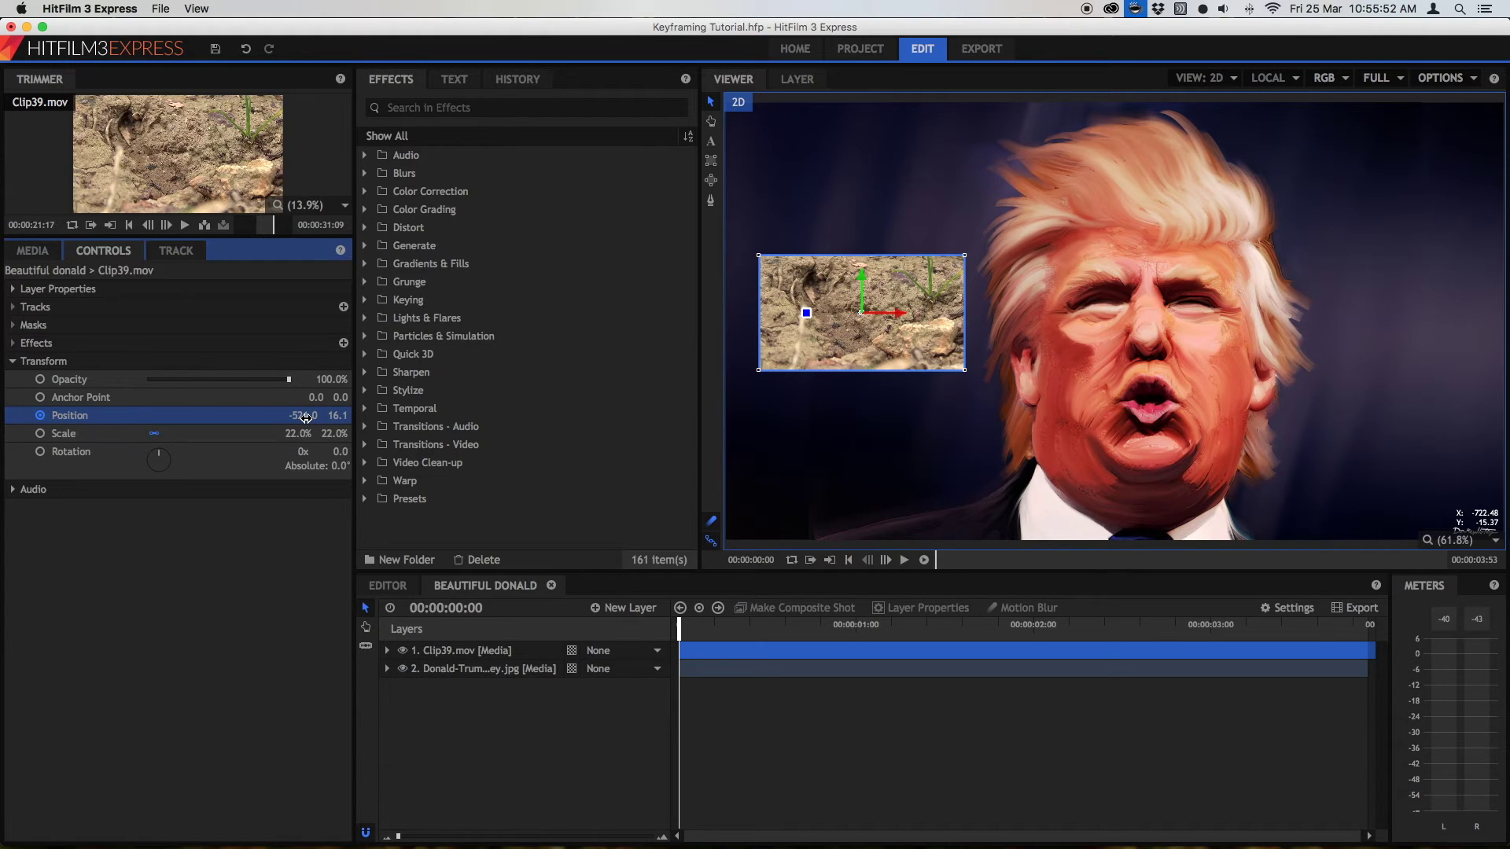
left_click(387, 651)
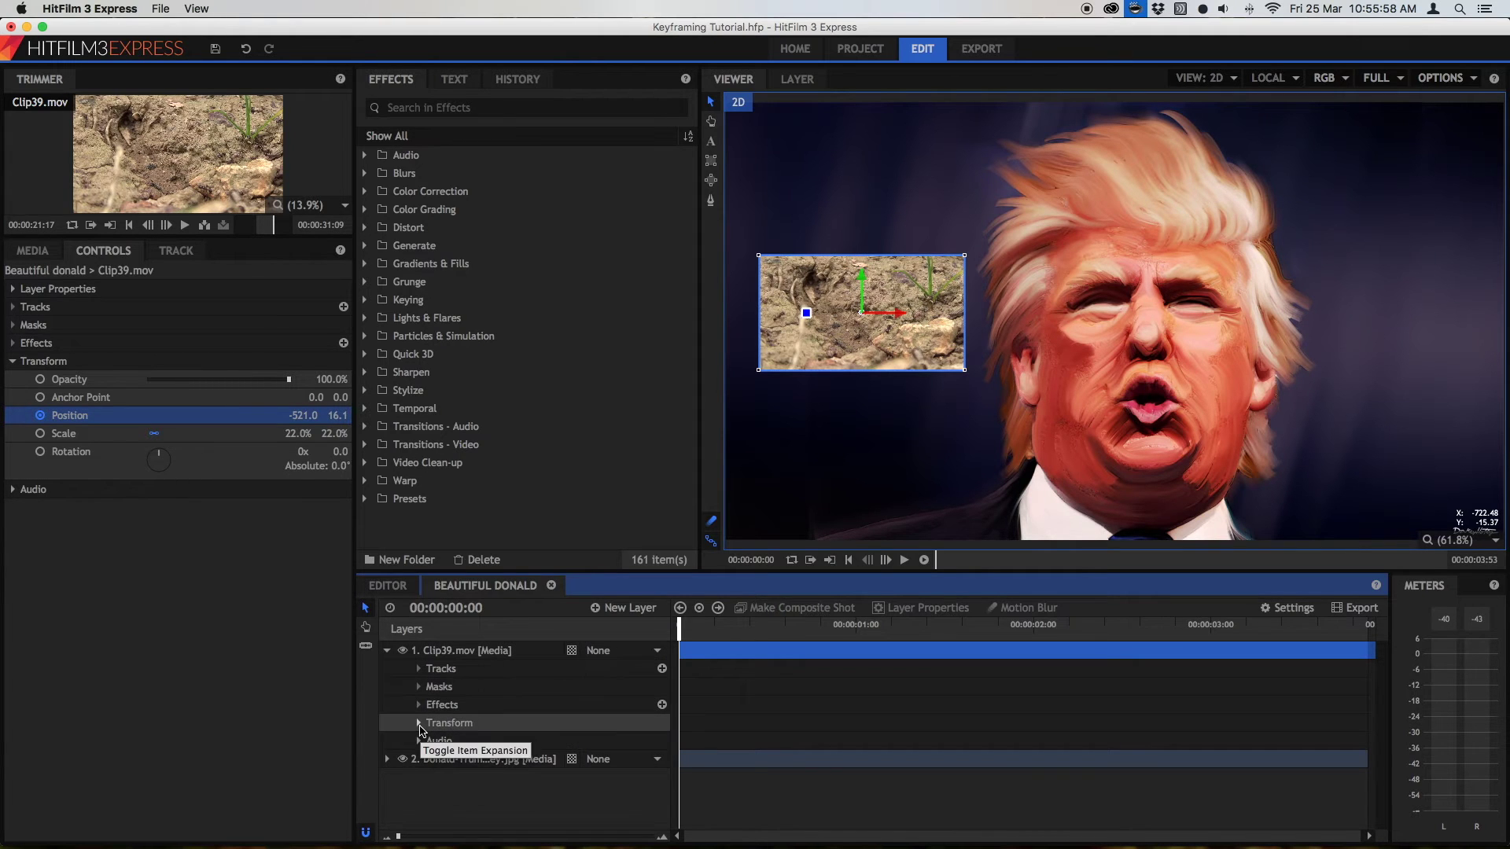
left_click(418, 724)
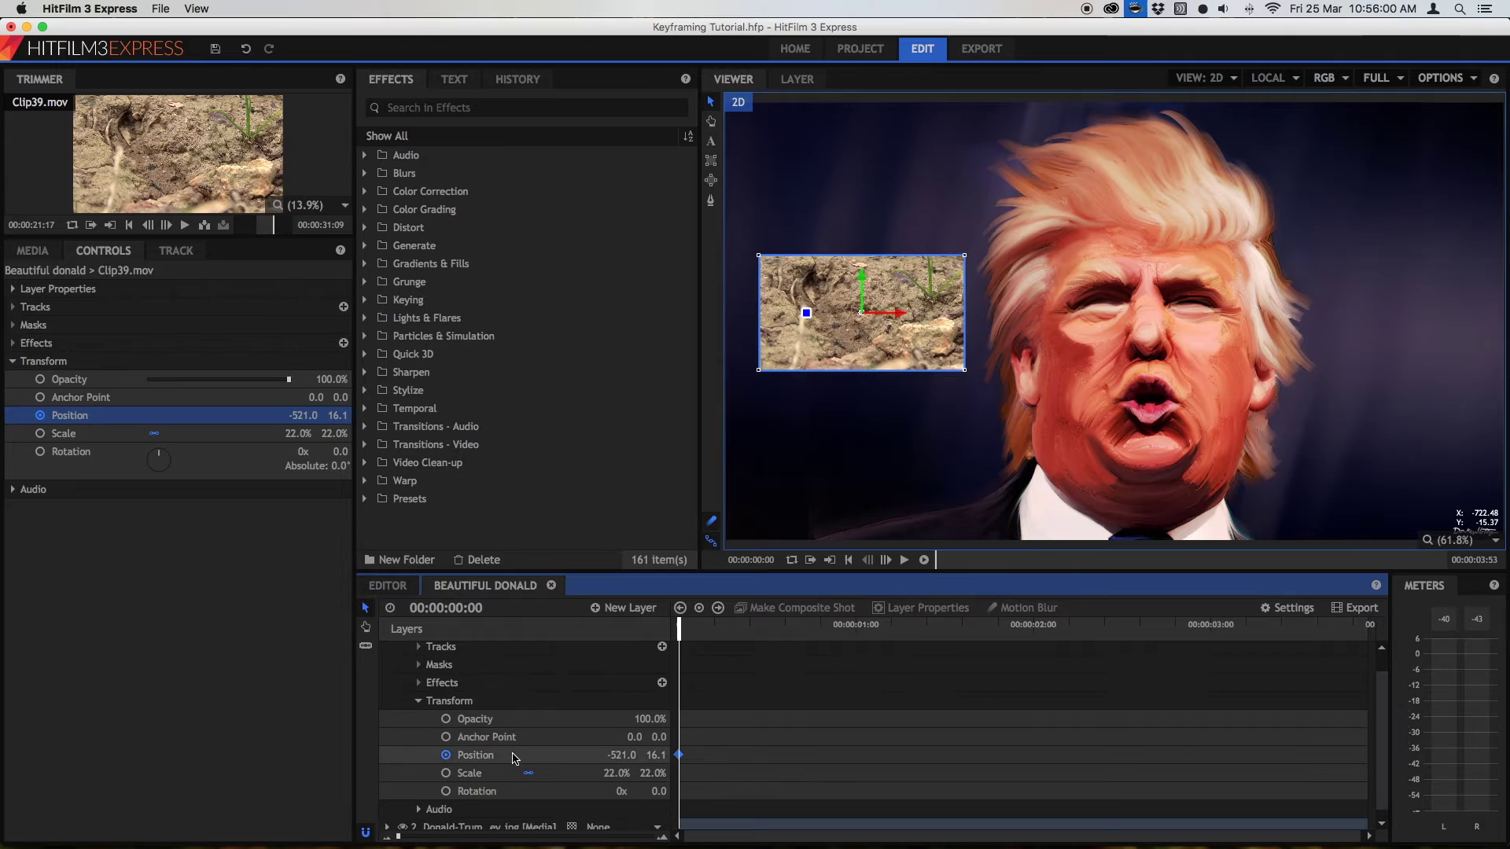
scroll(513, 759, "down", 1)
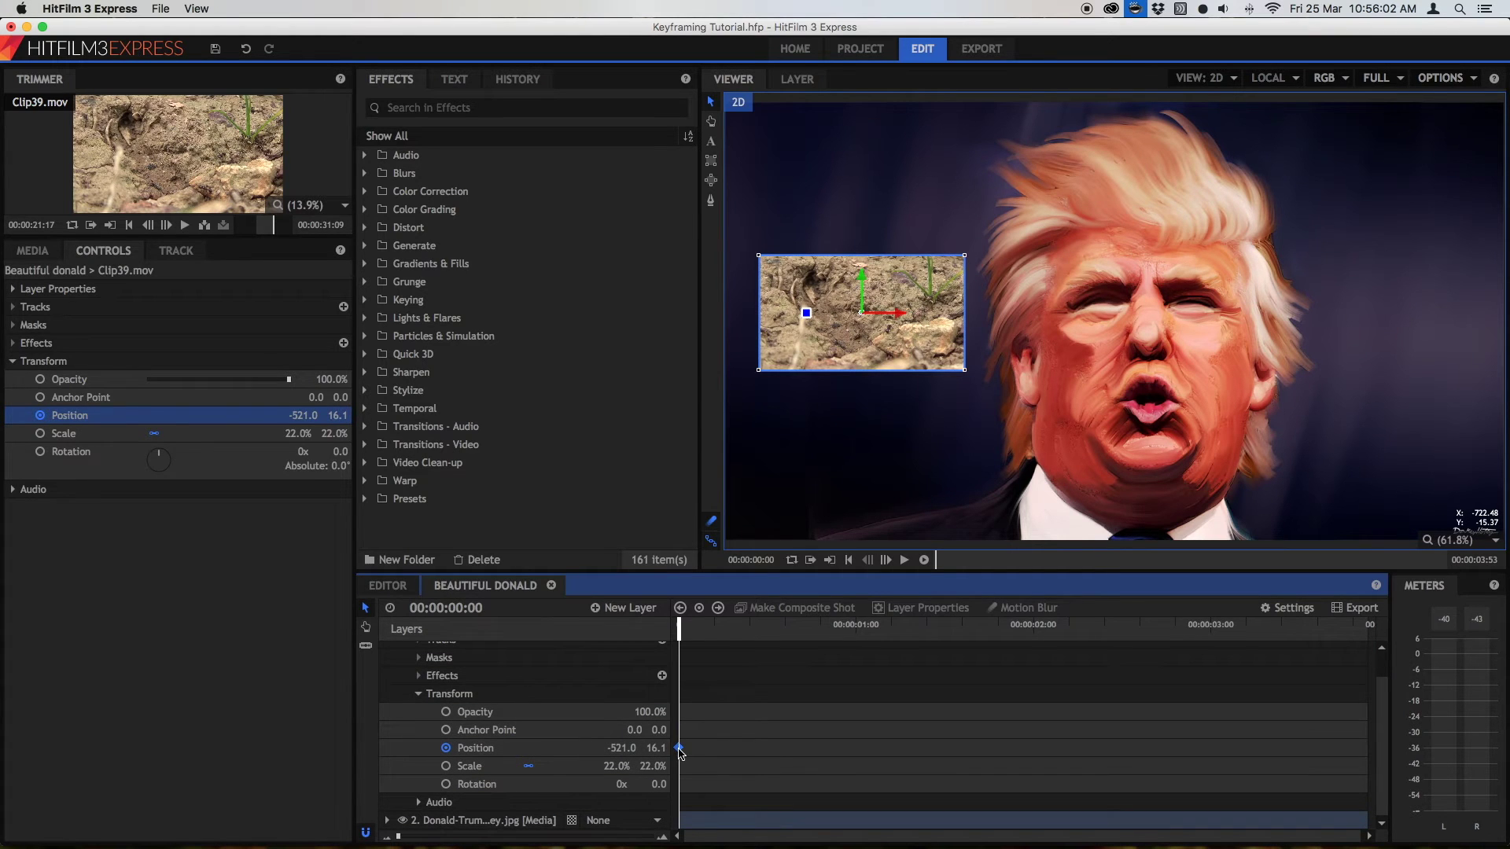
mouse_move(408, 837)
left_mouse_down()
mouse_move(652, 841)
mouse_move(379, 843)
left_mouse_up()
Step: At 00:00:03:50, keyframe the inset's position at 521.0, 16.1, right of the face
left_click_drag(679, 633, 1361, 626)
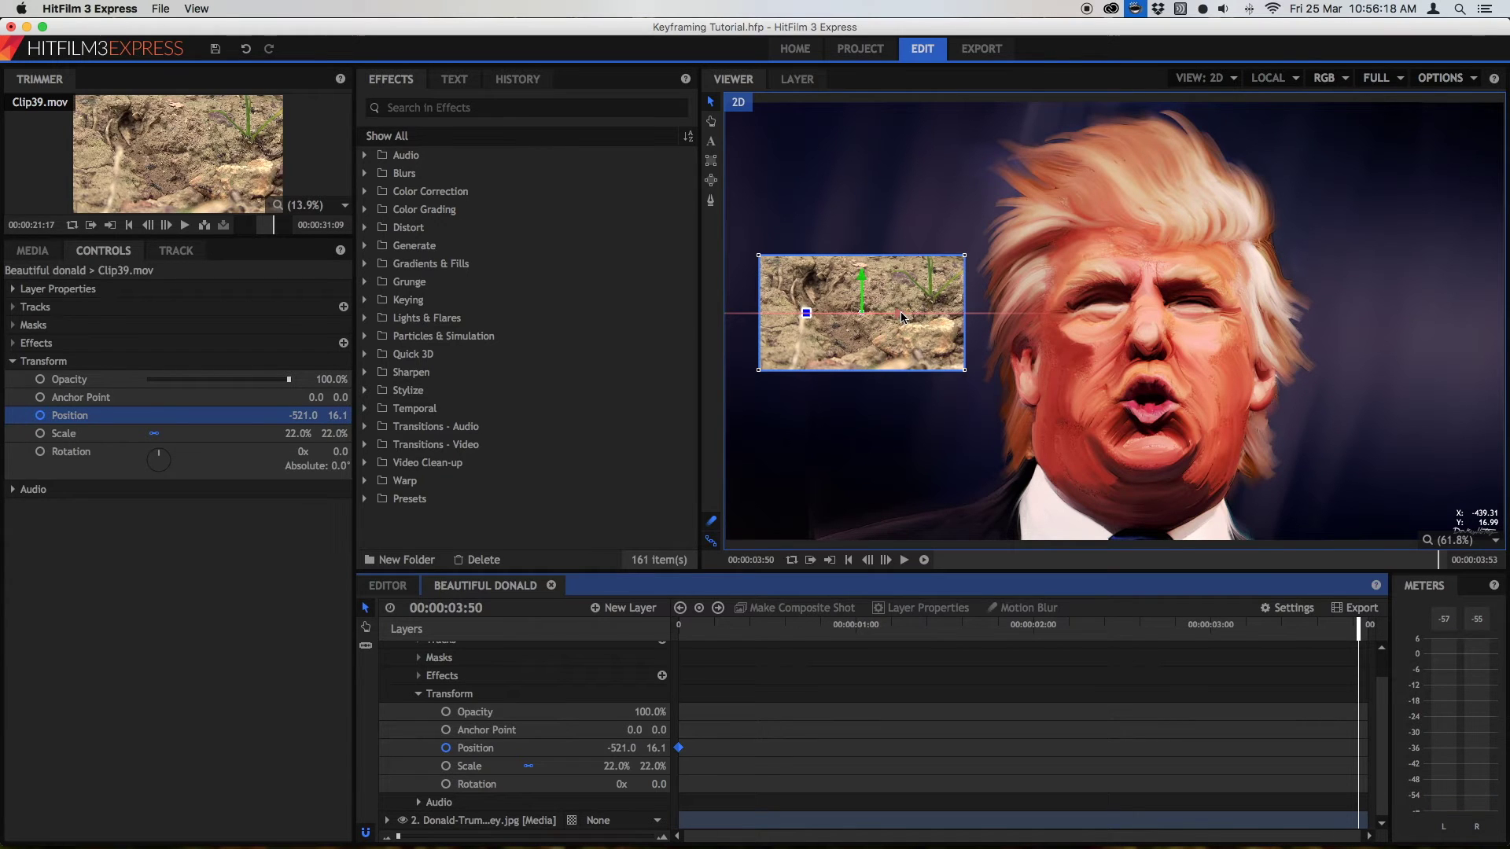
left_click_drag(902, 317, 1045, 315)
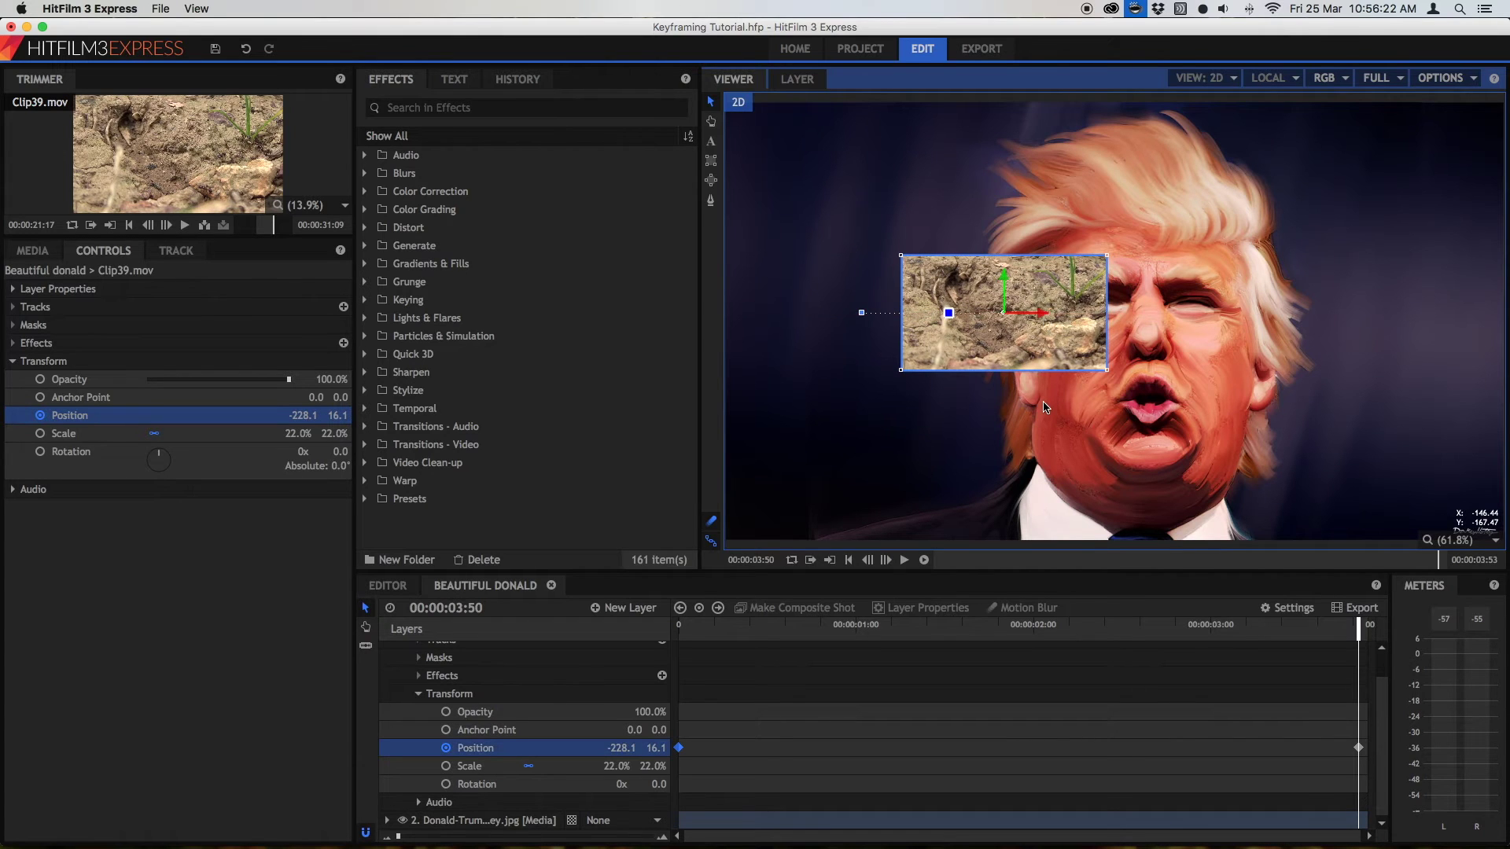
key("super+z")
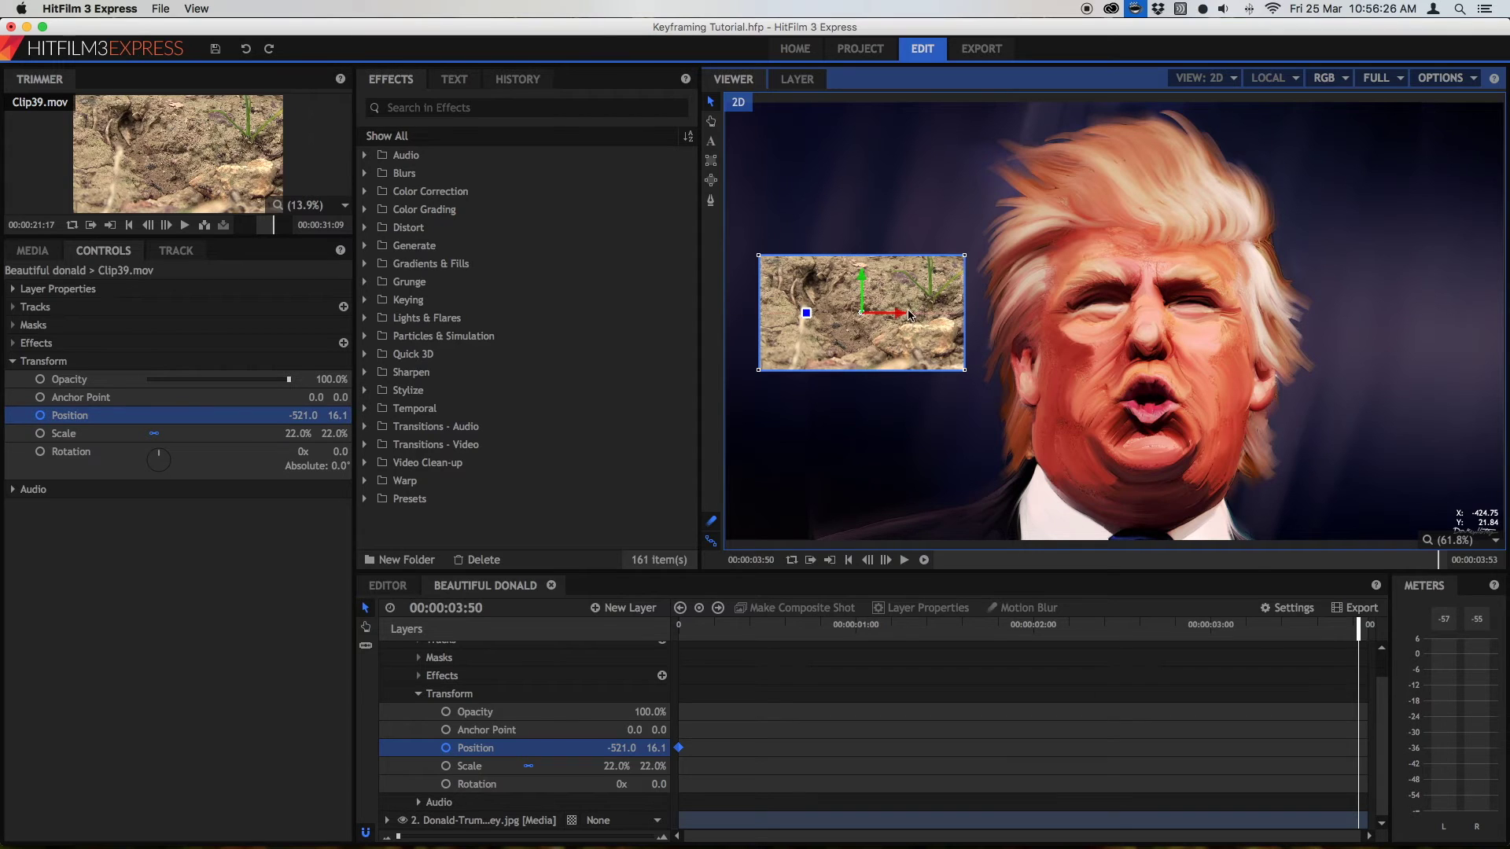
left_click_drag(901, 315, 1400, 334)
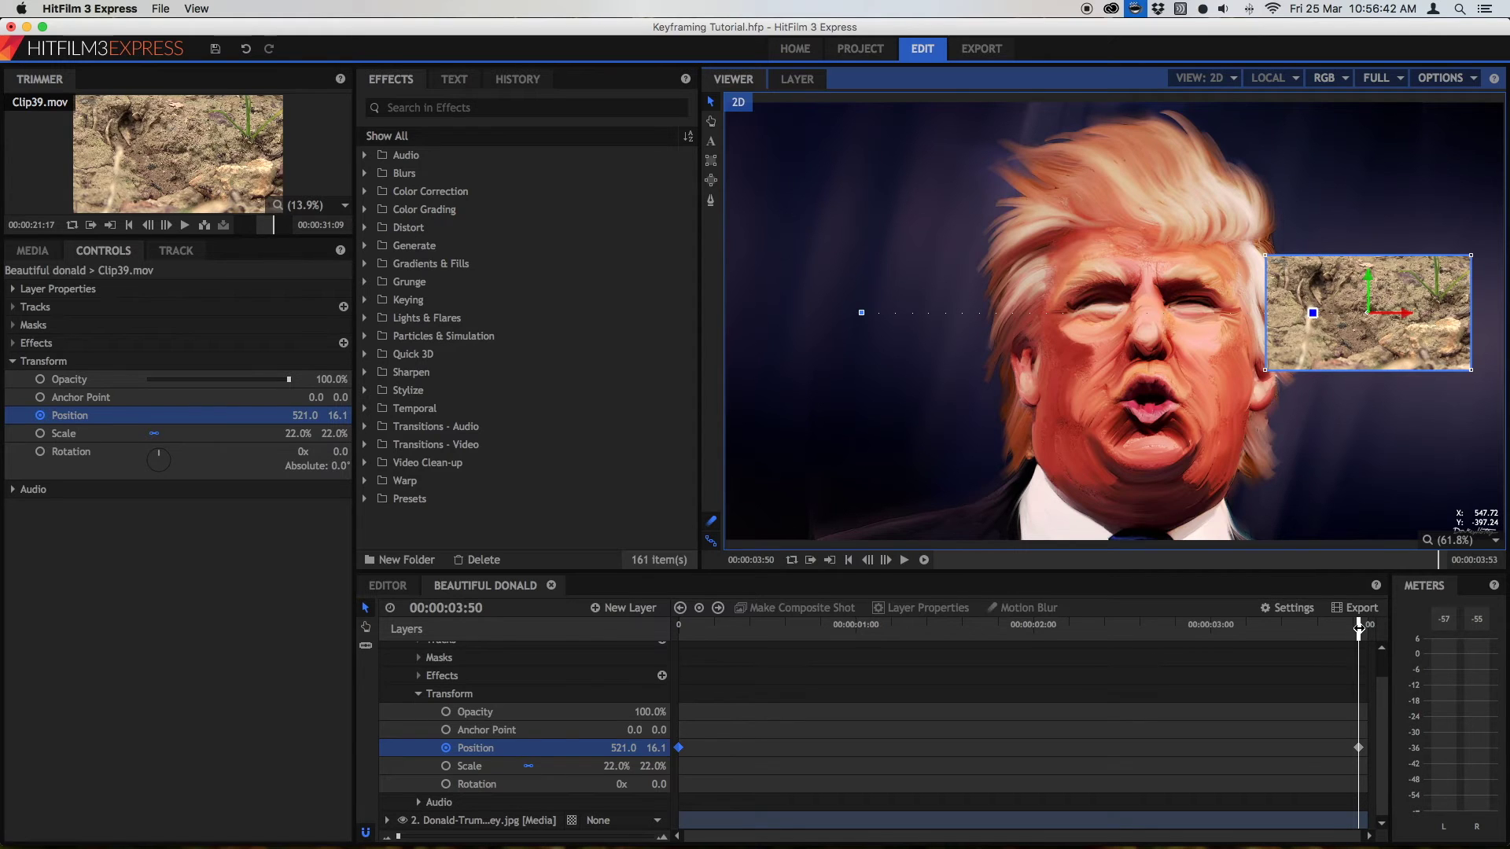
key("Left")
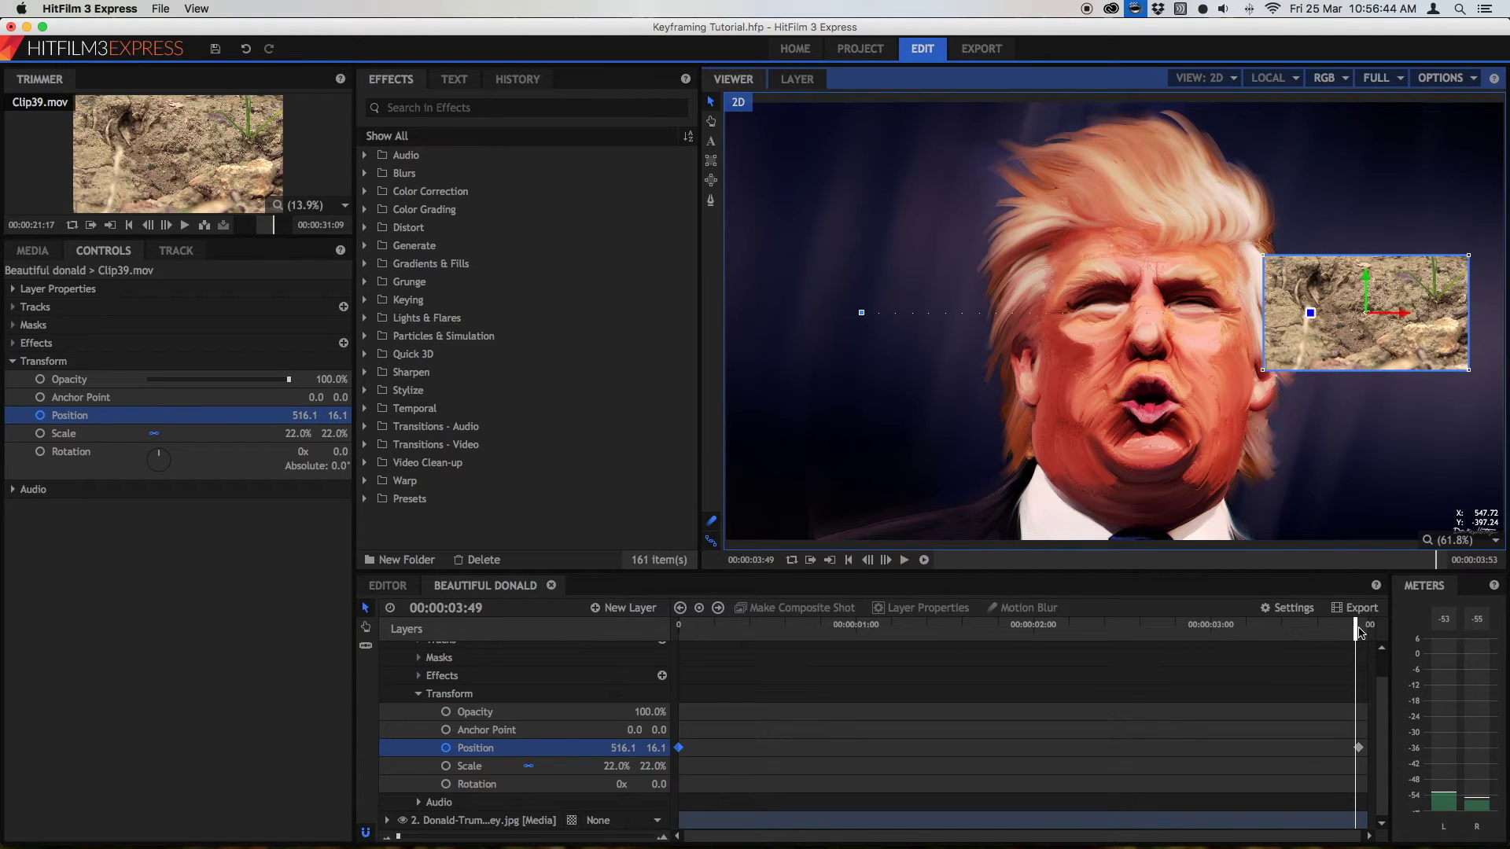
key("Right")
left_click(1360, 749)
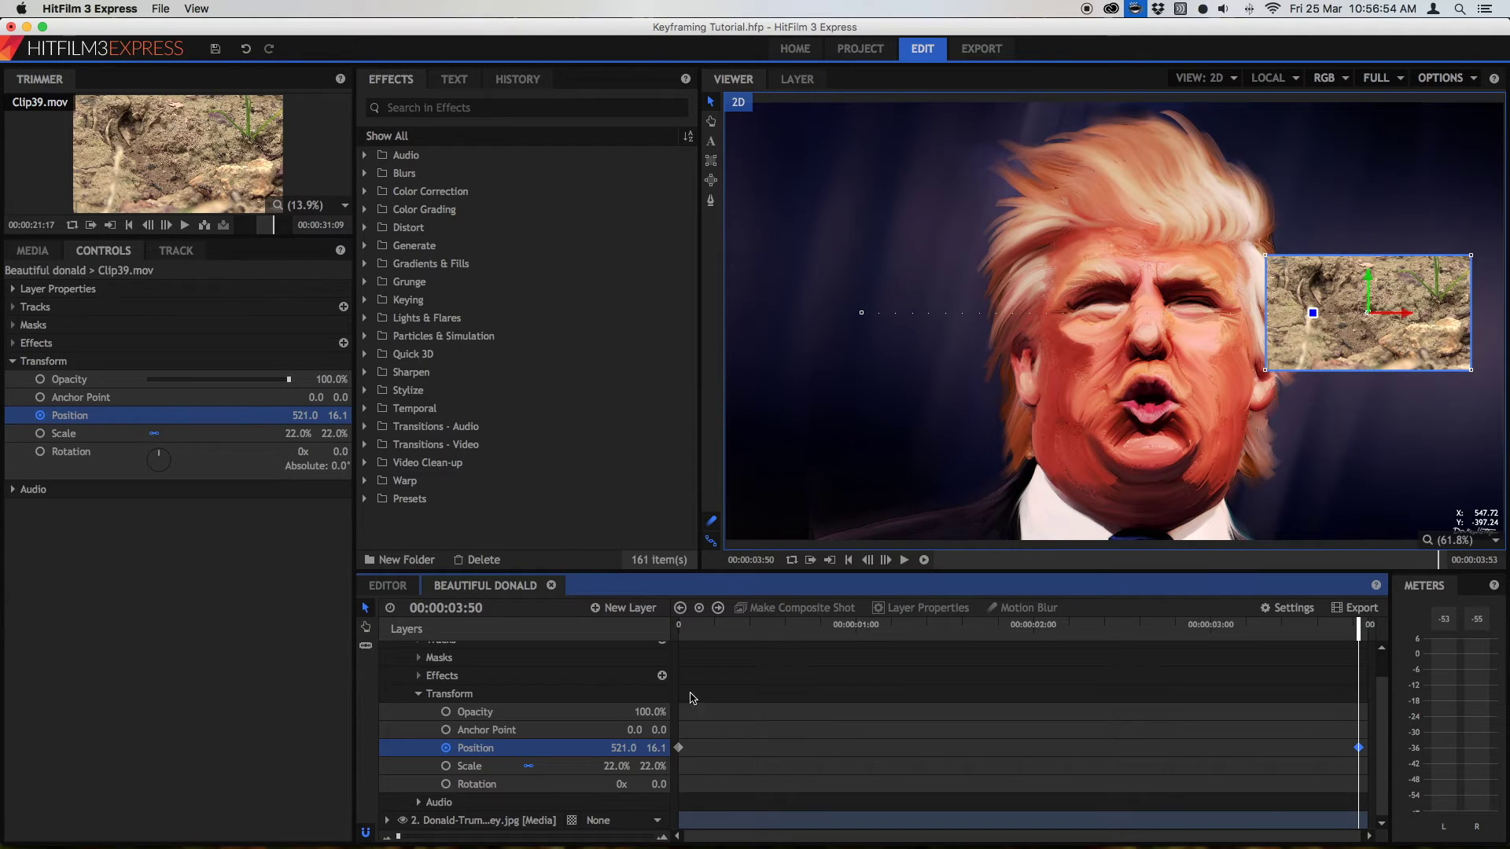
left_click_drag(729, 637, 630, 641)
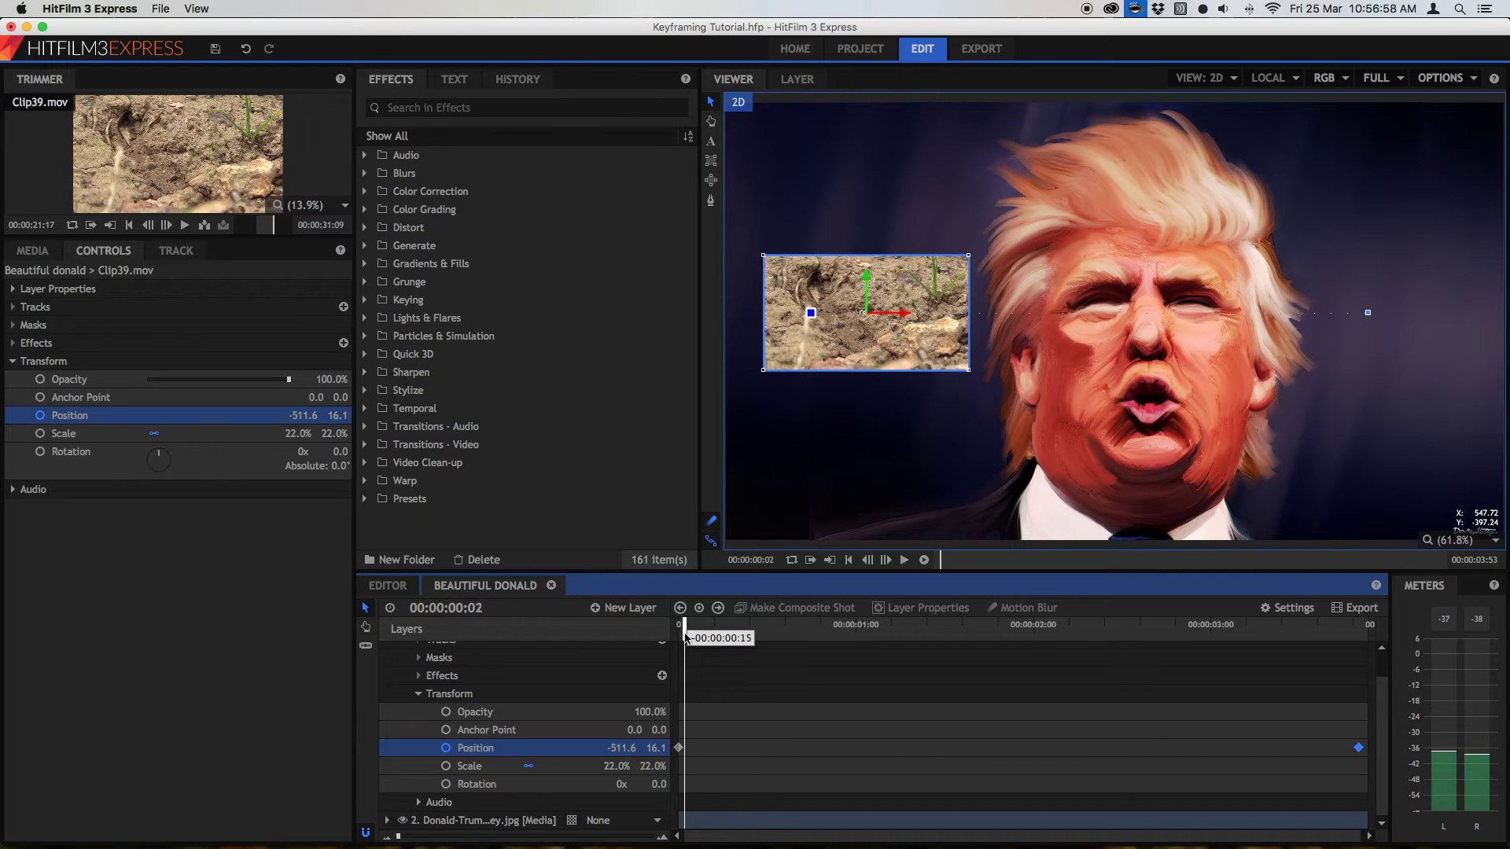
mouse_move(651, 633)
left_mouse_down()
mouse_move(1372, 629)
mouse_move(673, 631)
left_mouse_up()
left_click(925, 688)
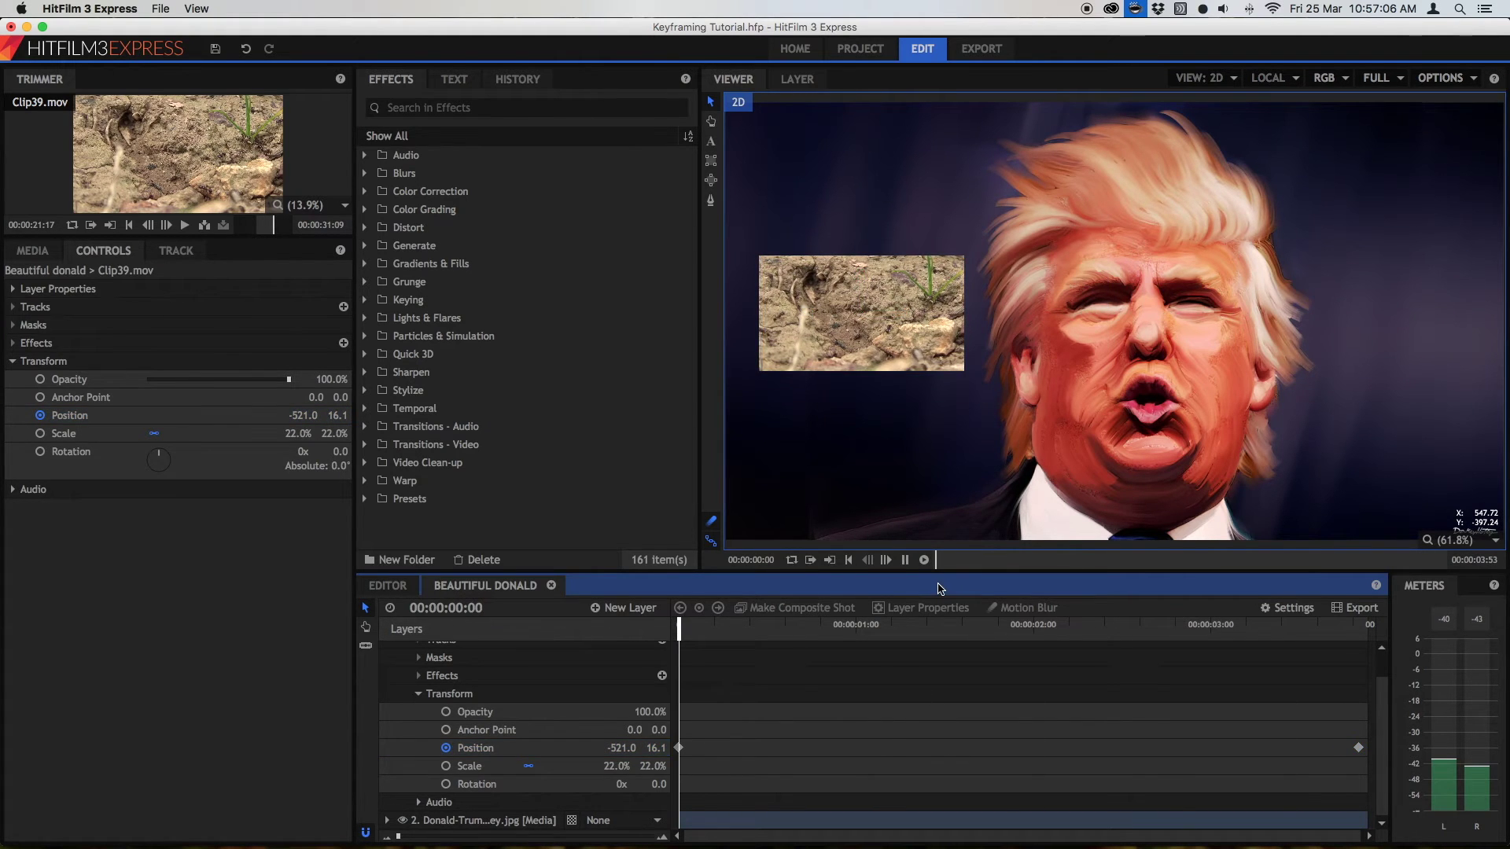
key("space")
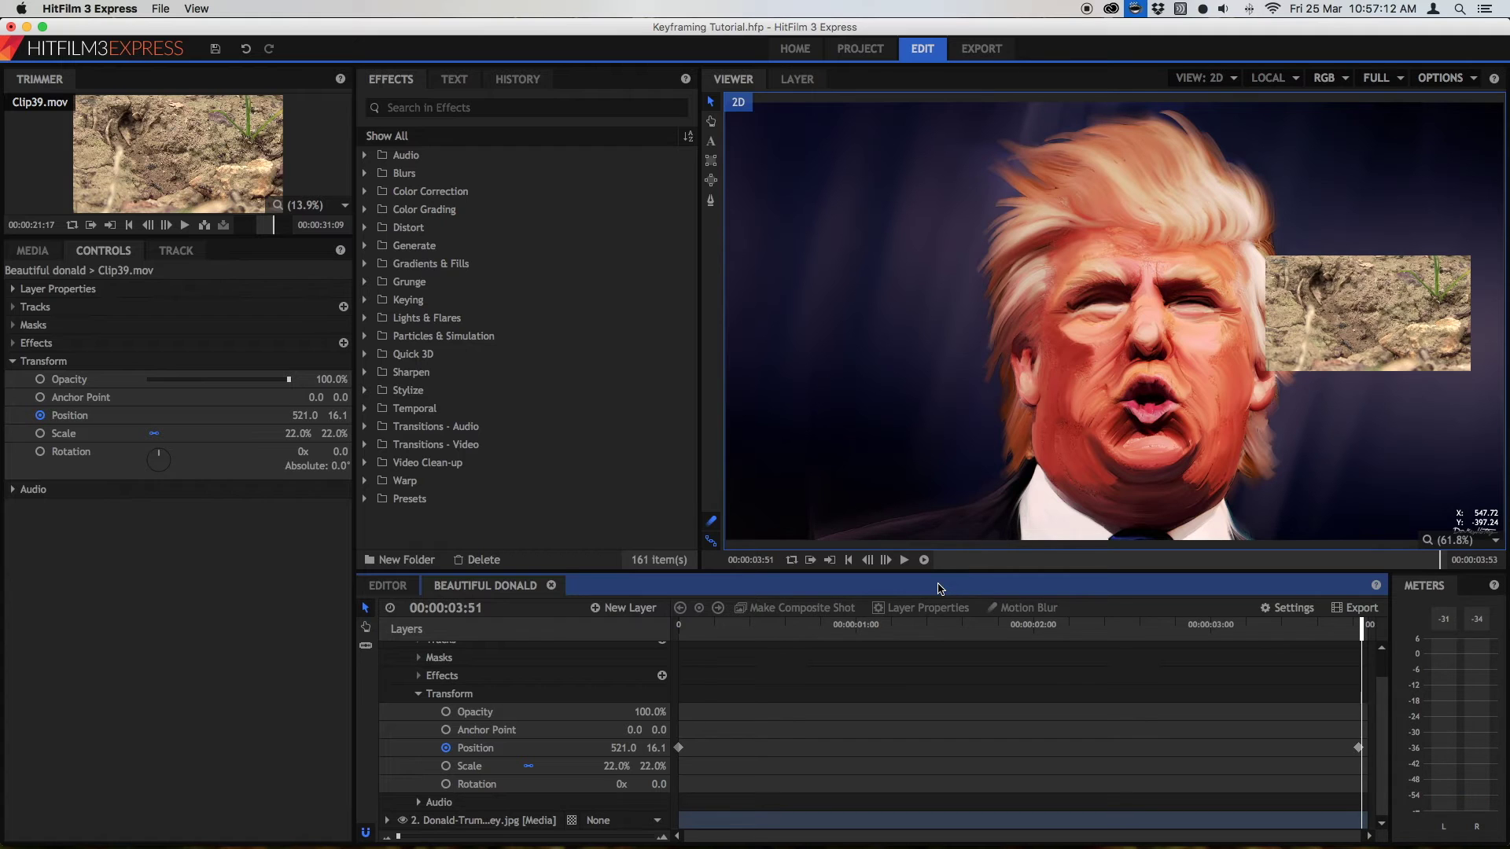
left_click_drag(852, 625, 584, 591)
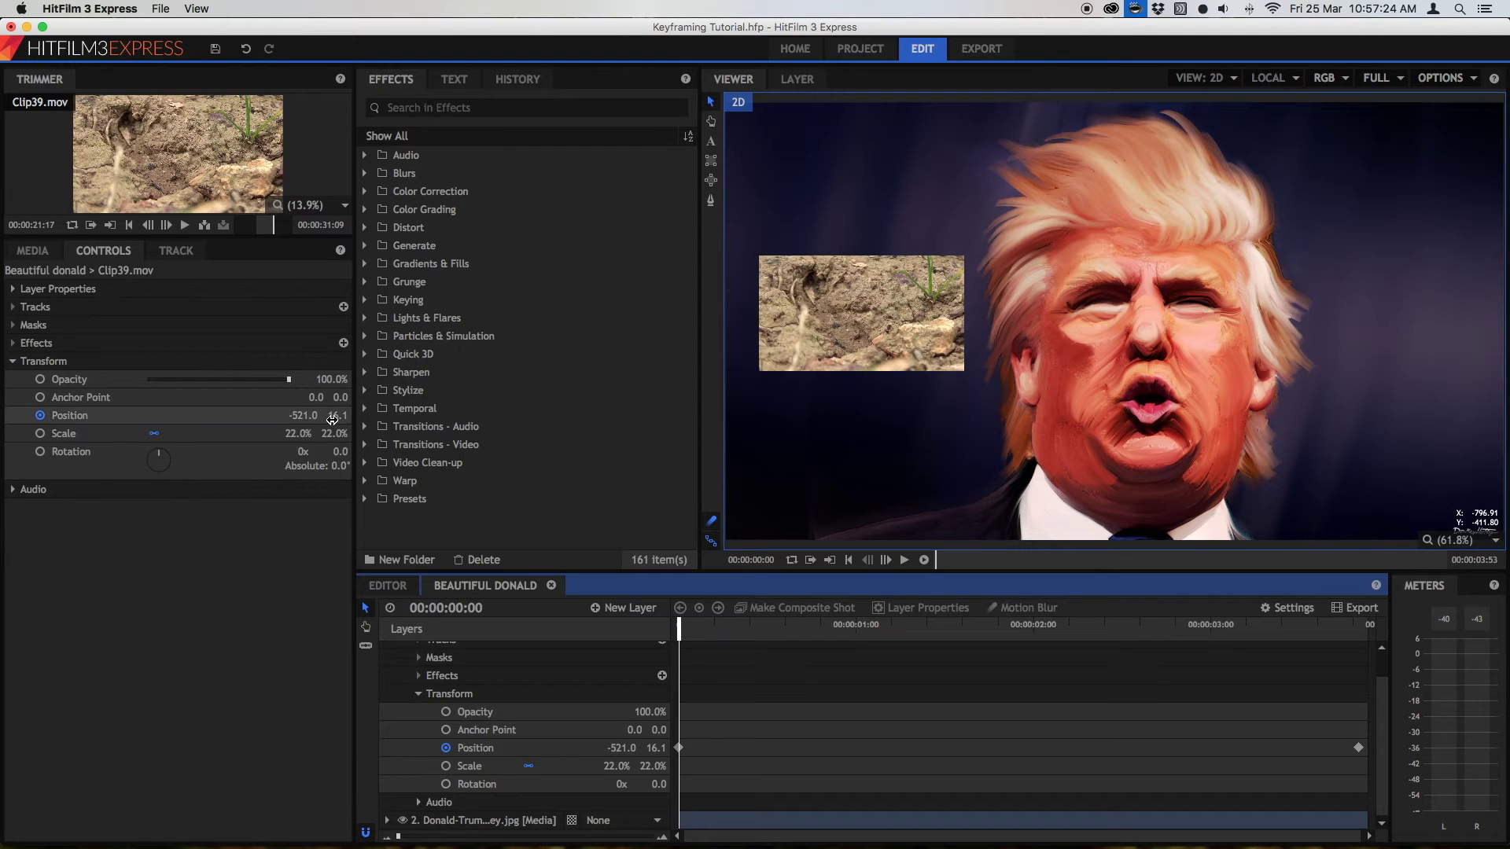
Step: Raise the start keyframe to -521.0, 249.1 for a diagonal slide, then select Clip39.mov
left_click_drag(336, 417, 380, 432)
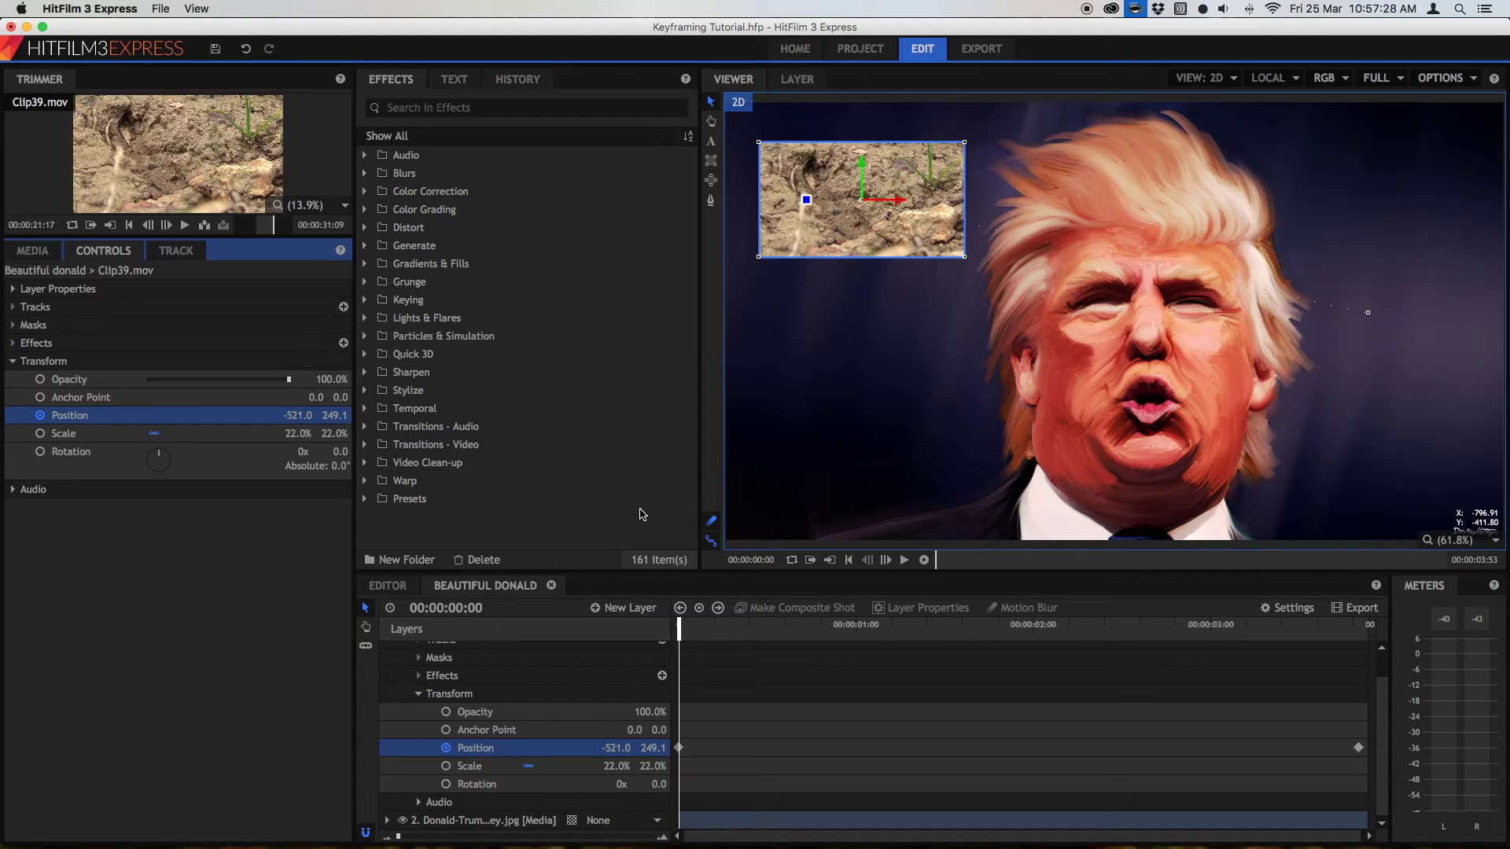
key("space")
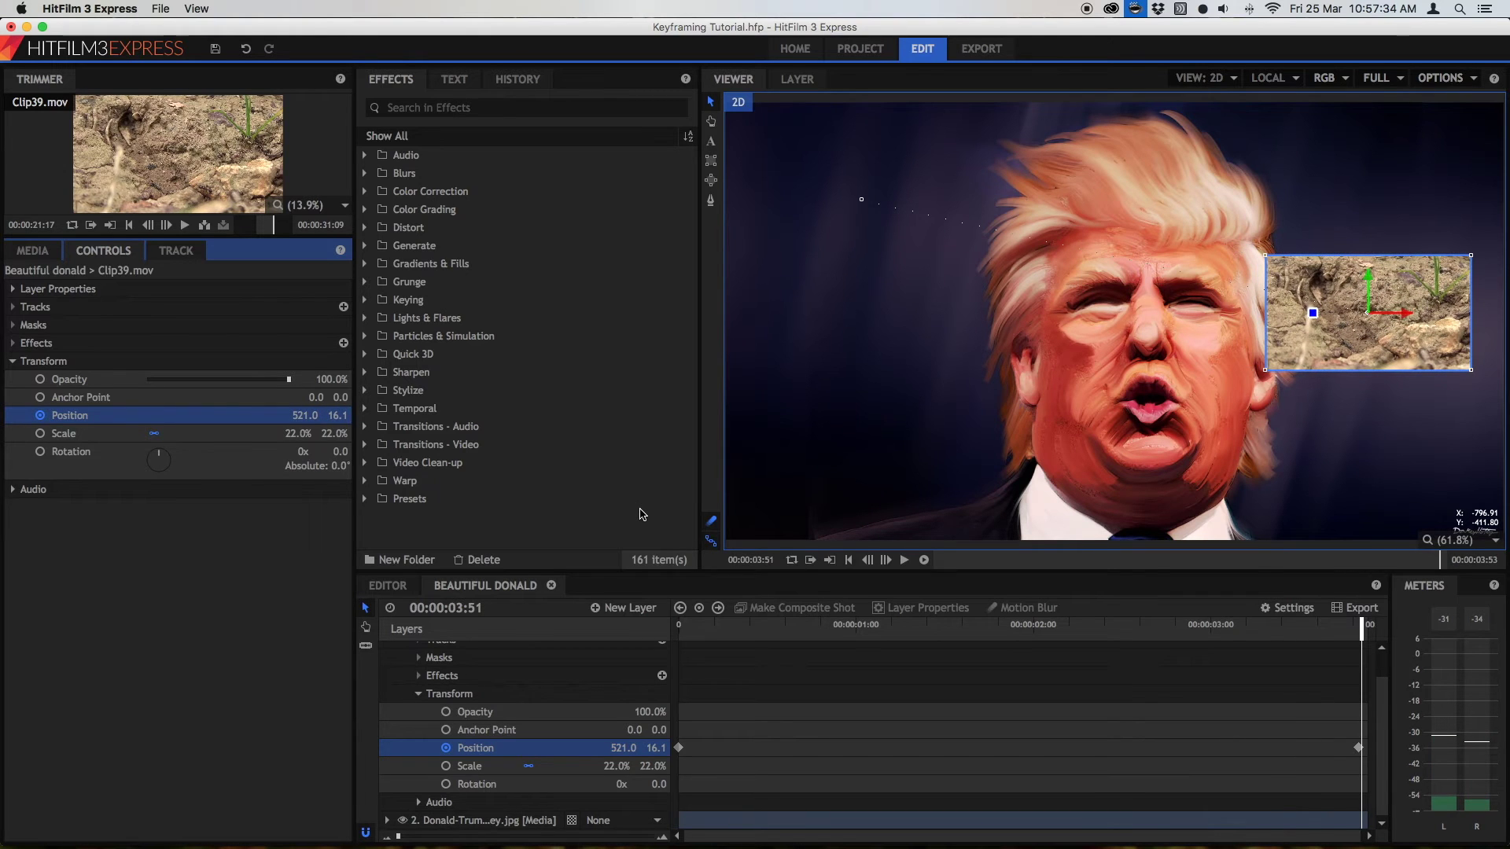
scroll(573, 668, "up", 1)
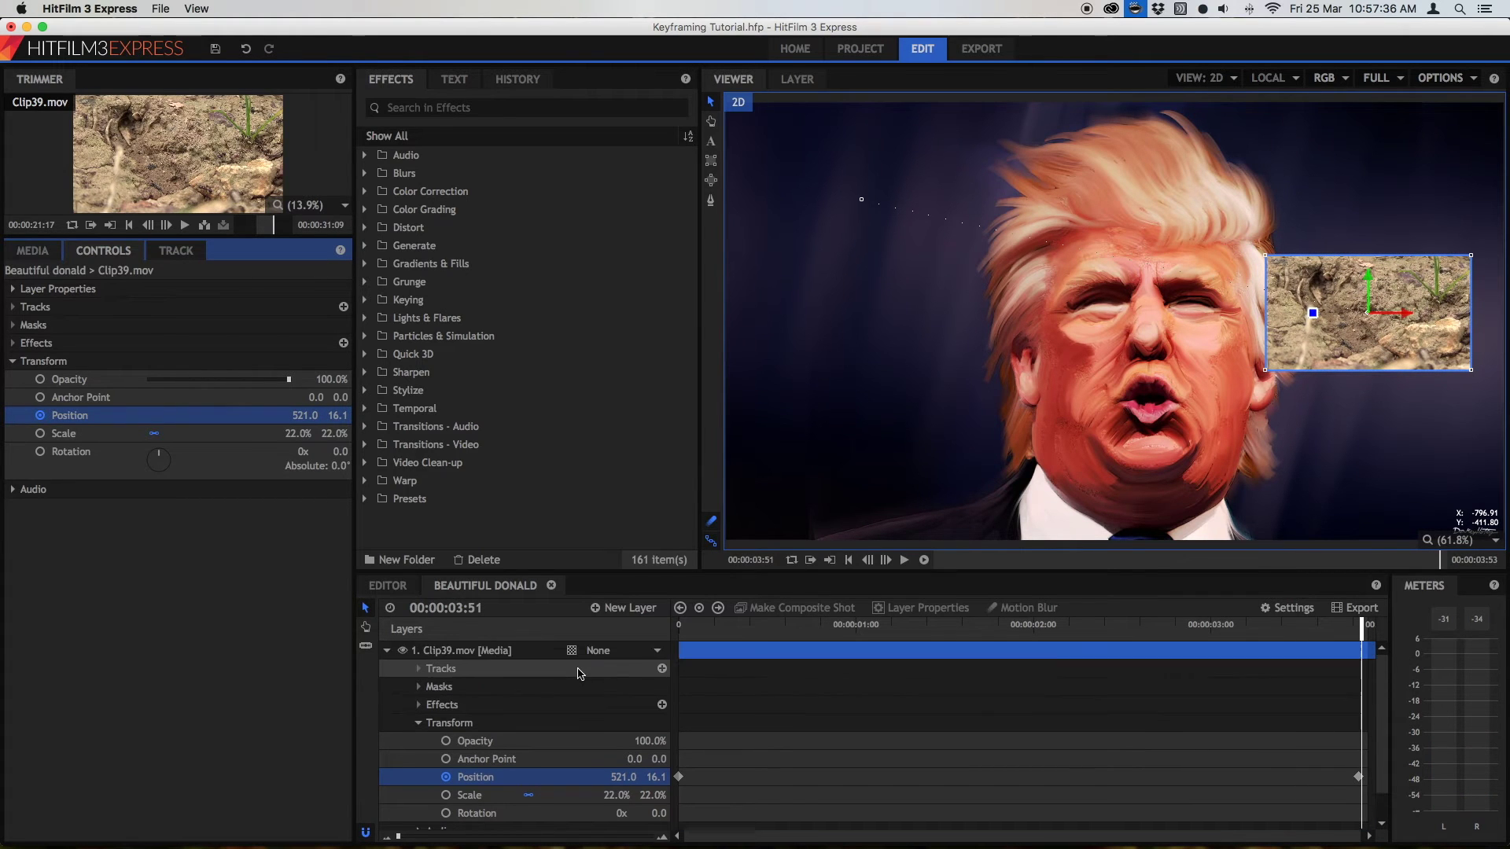
left_click(506, 651)
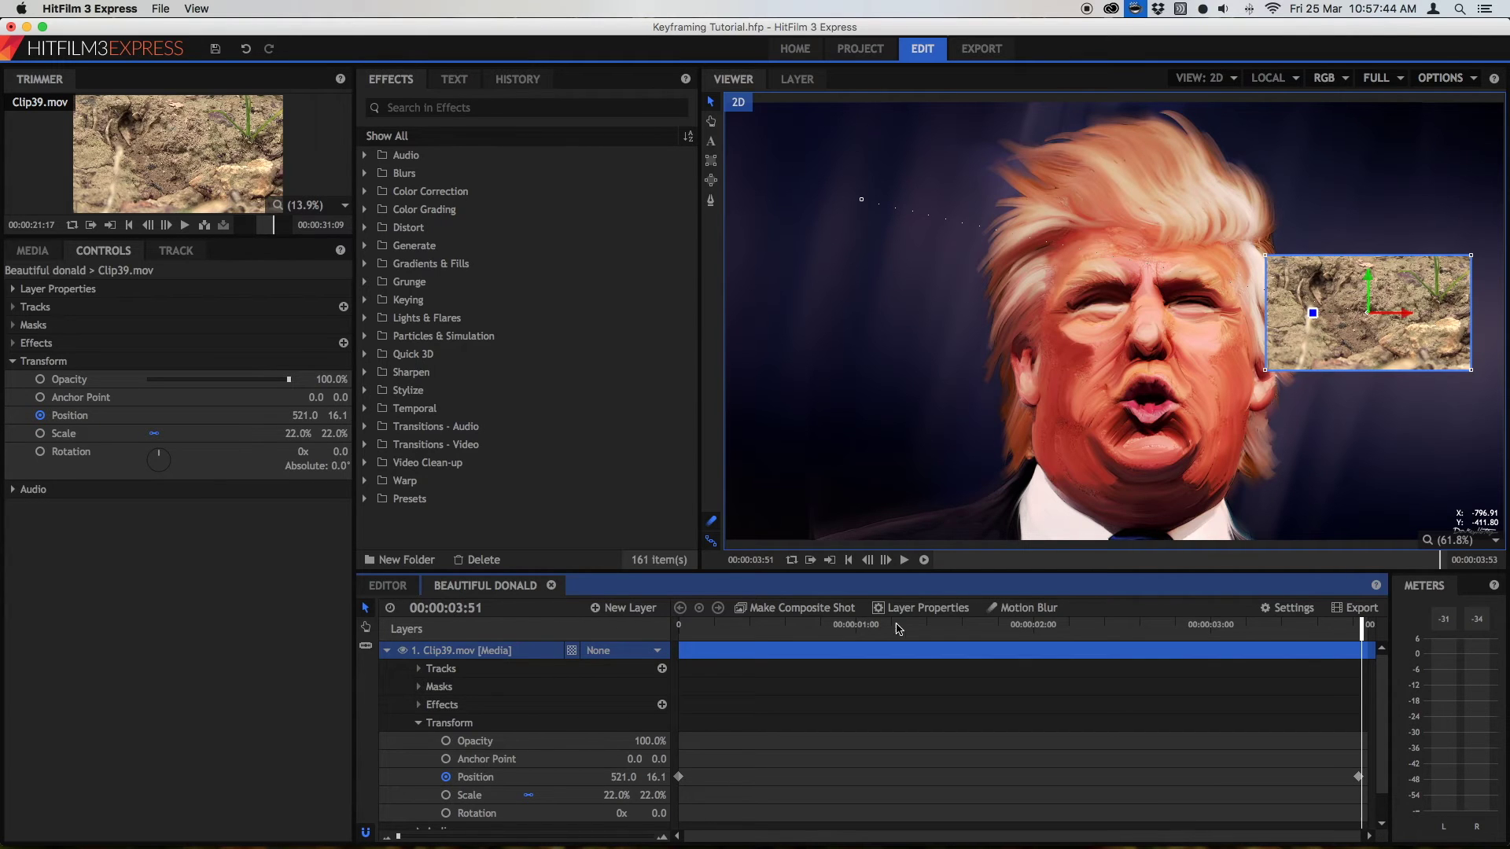
Step: Enable motion blur on Clip39.mov and scrub mid-animation to check the blurred slide
left_click(1023, 609)
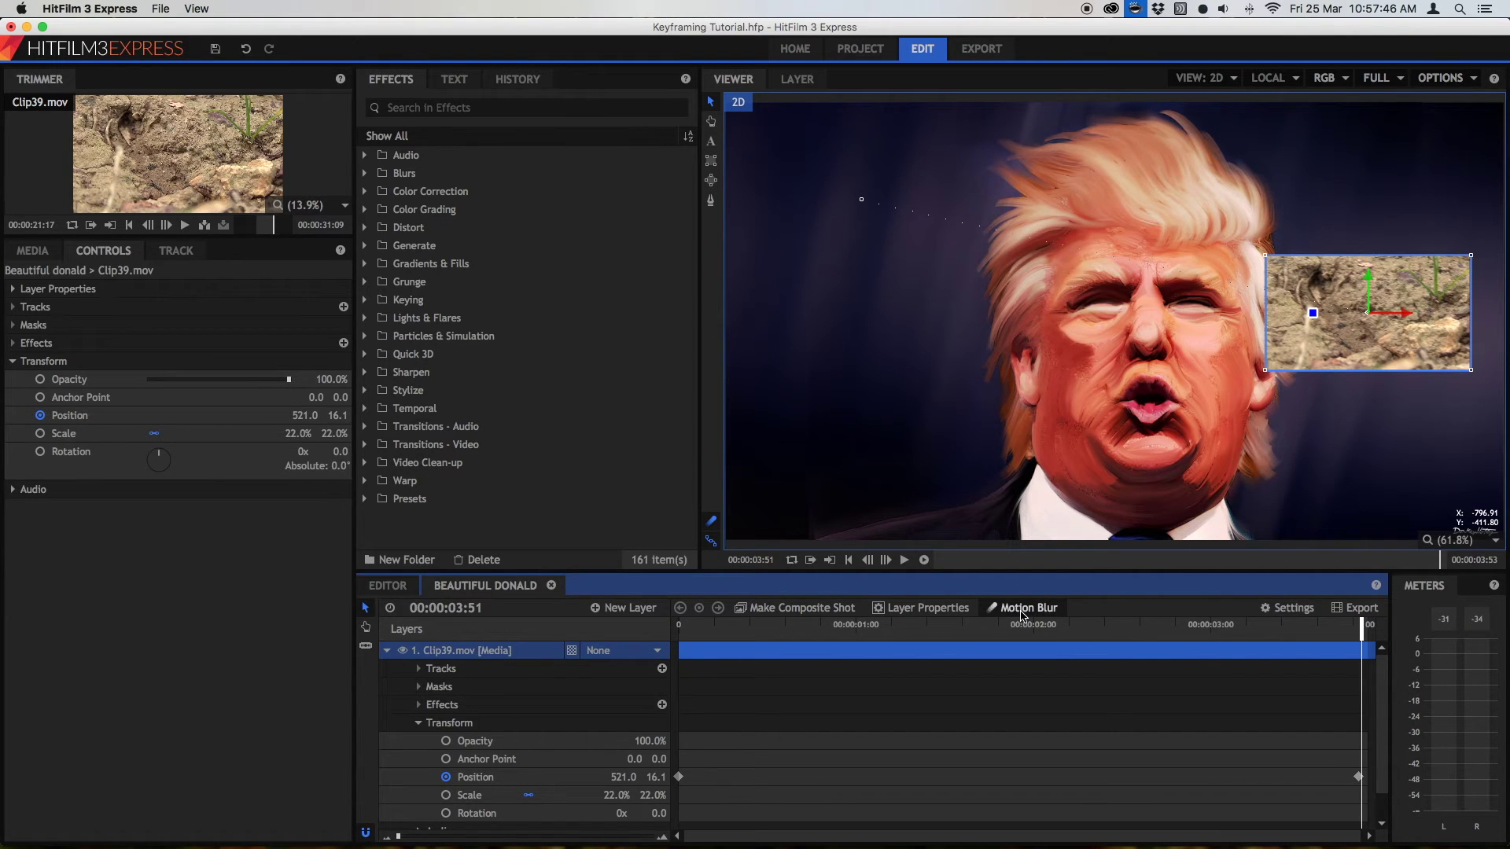
left_click(1021, 731)
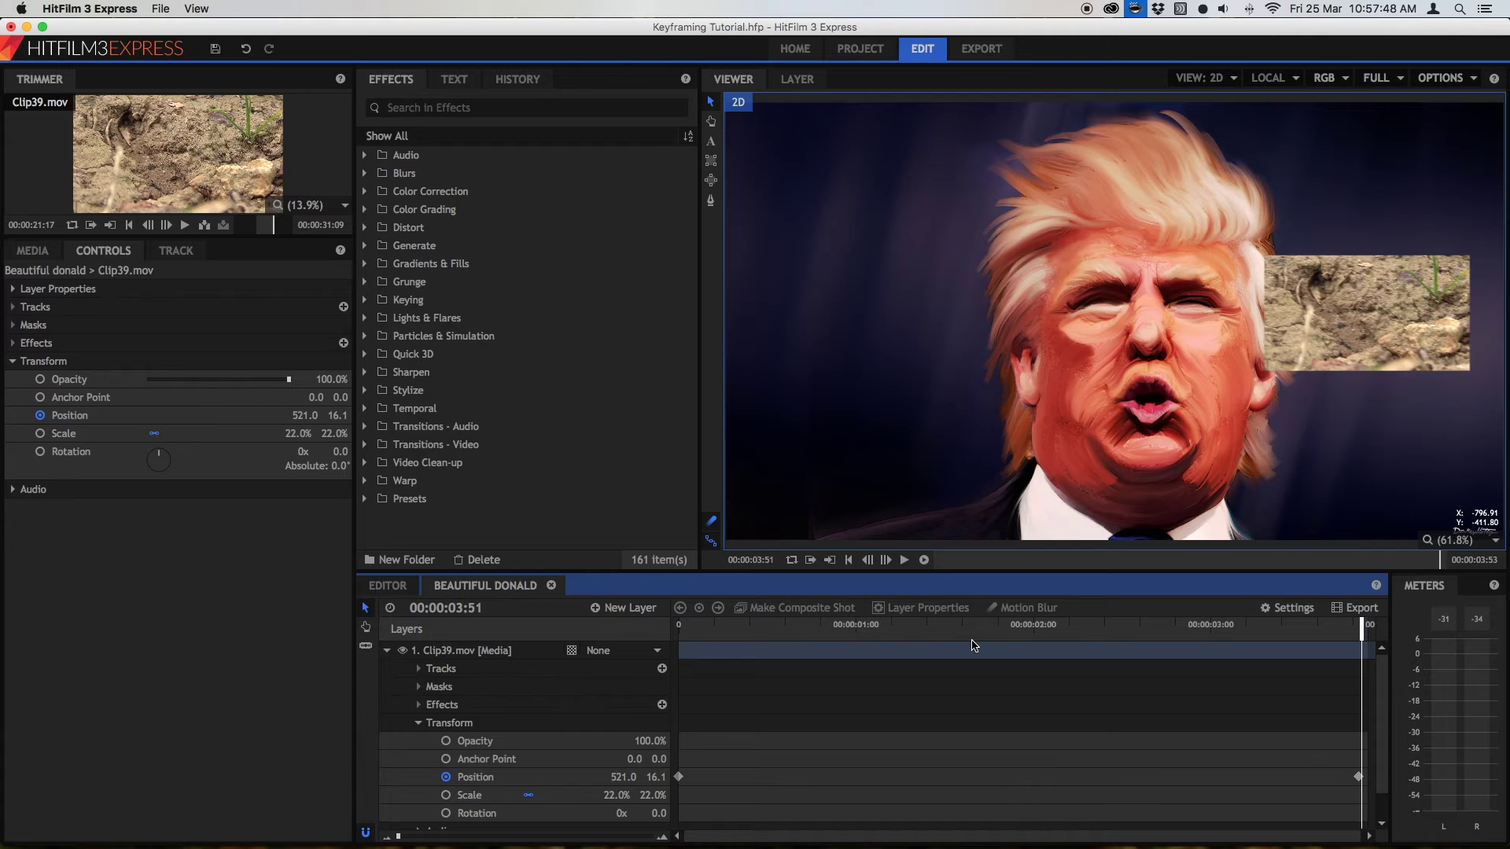
key("Left")
key("Left")
key("Left")
key("Left")
key("Left")
key("Left")
key("Left")
key("Left")
key("Left")
key("Left")
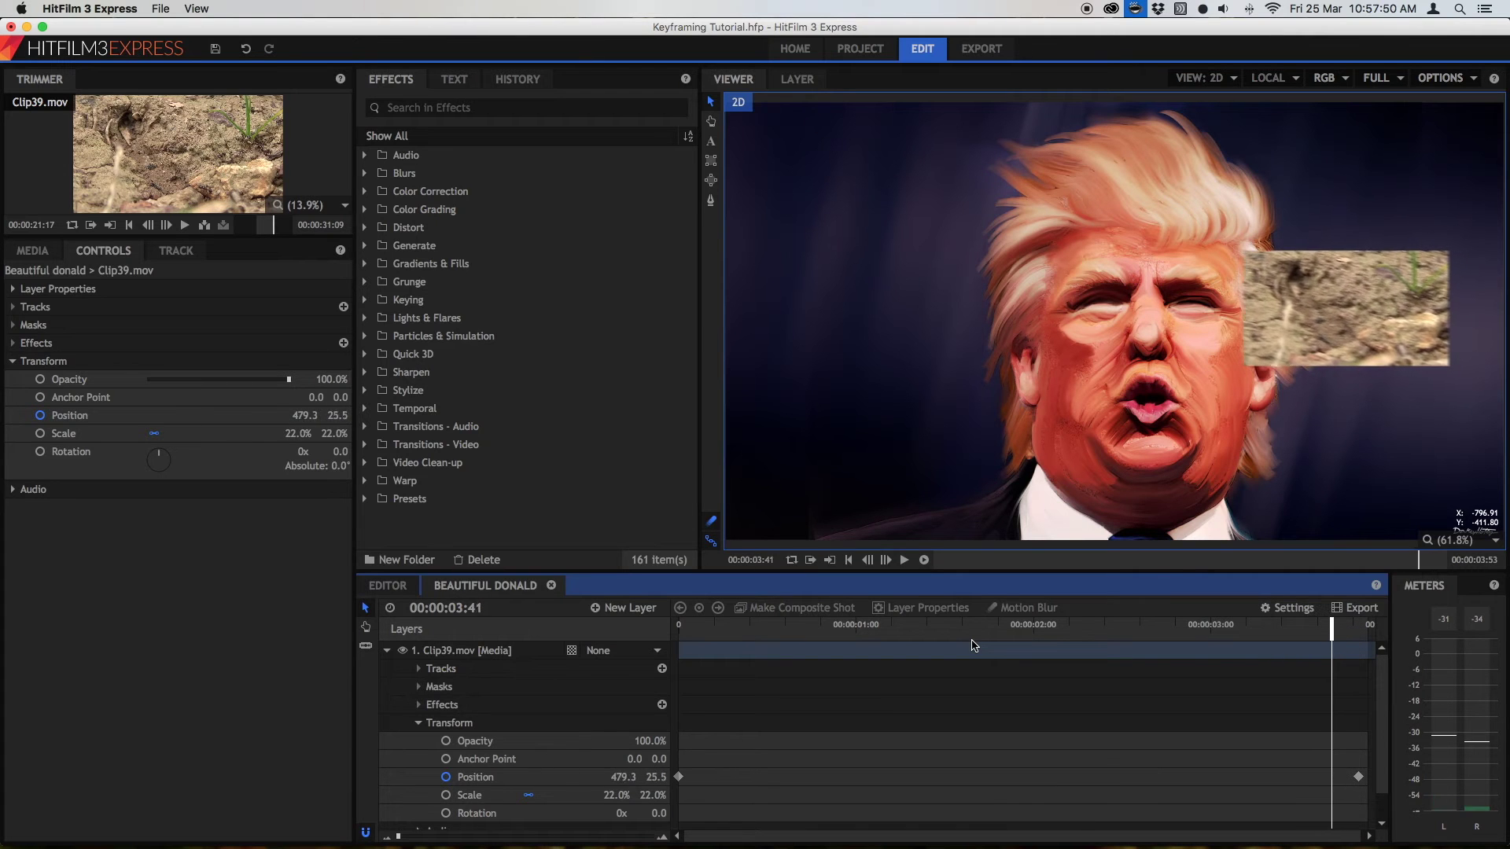
key("Left")
key("Left")
key("Left")
key("Left")
left_click_drag(871, 625, 945, 601)
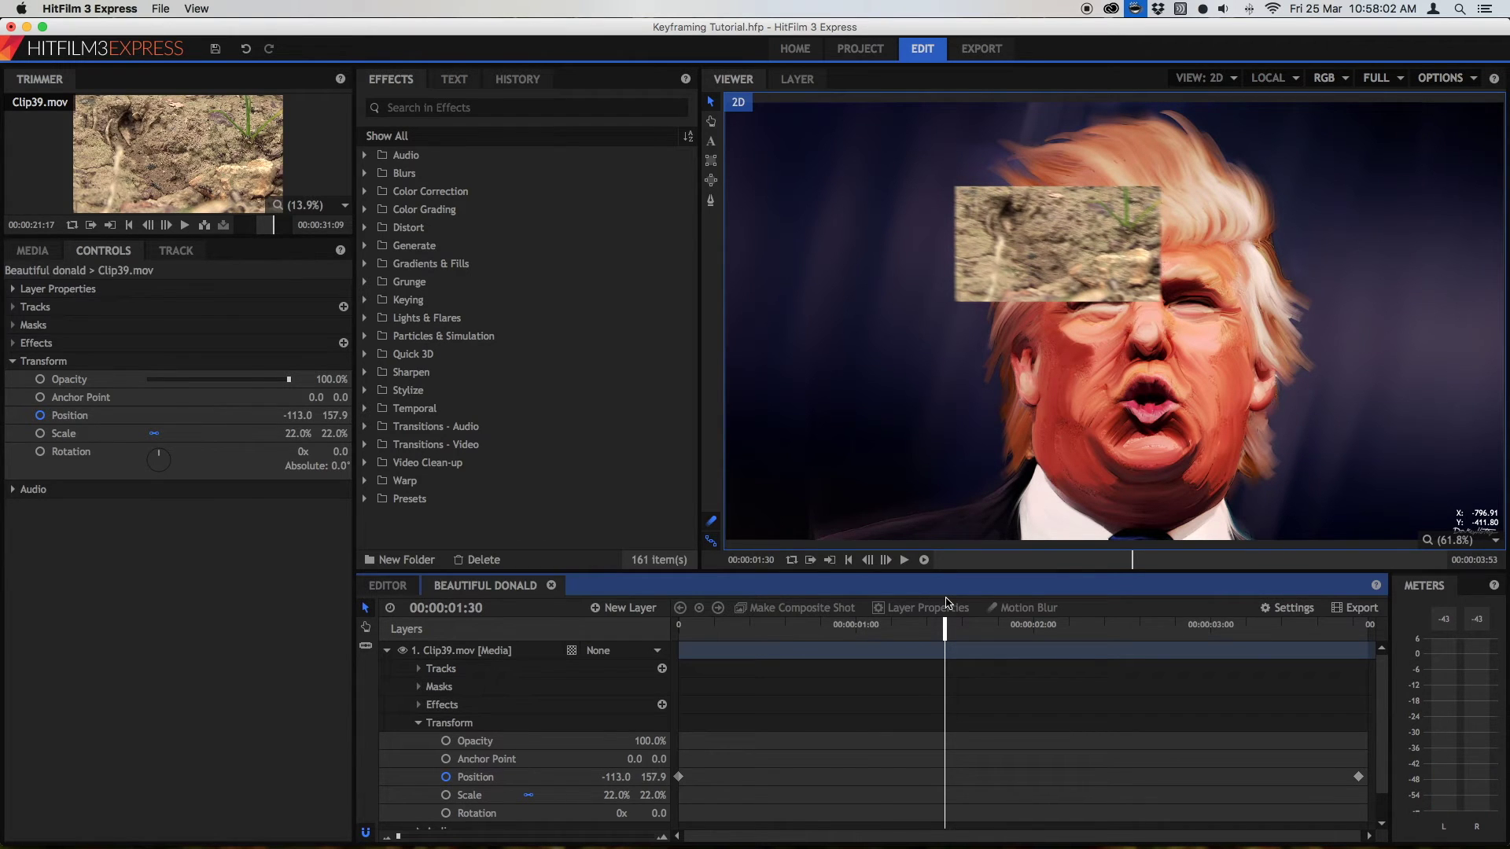
left_click(906, 650)
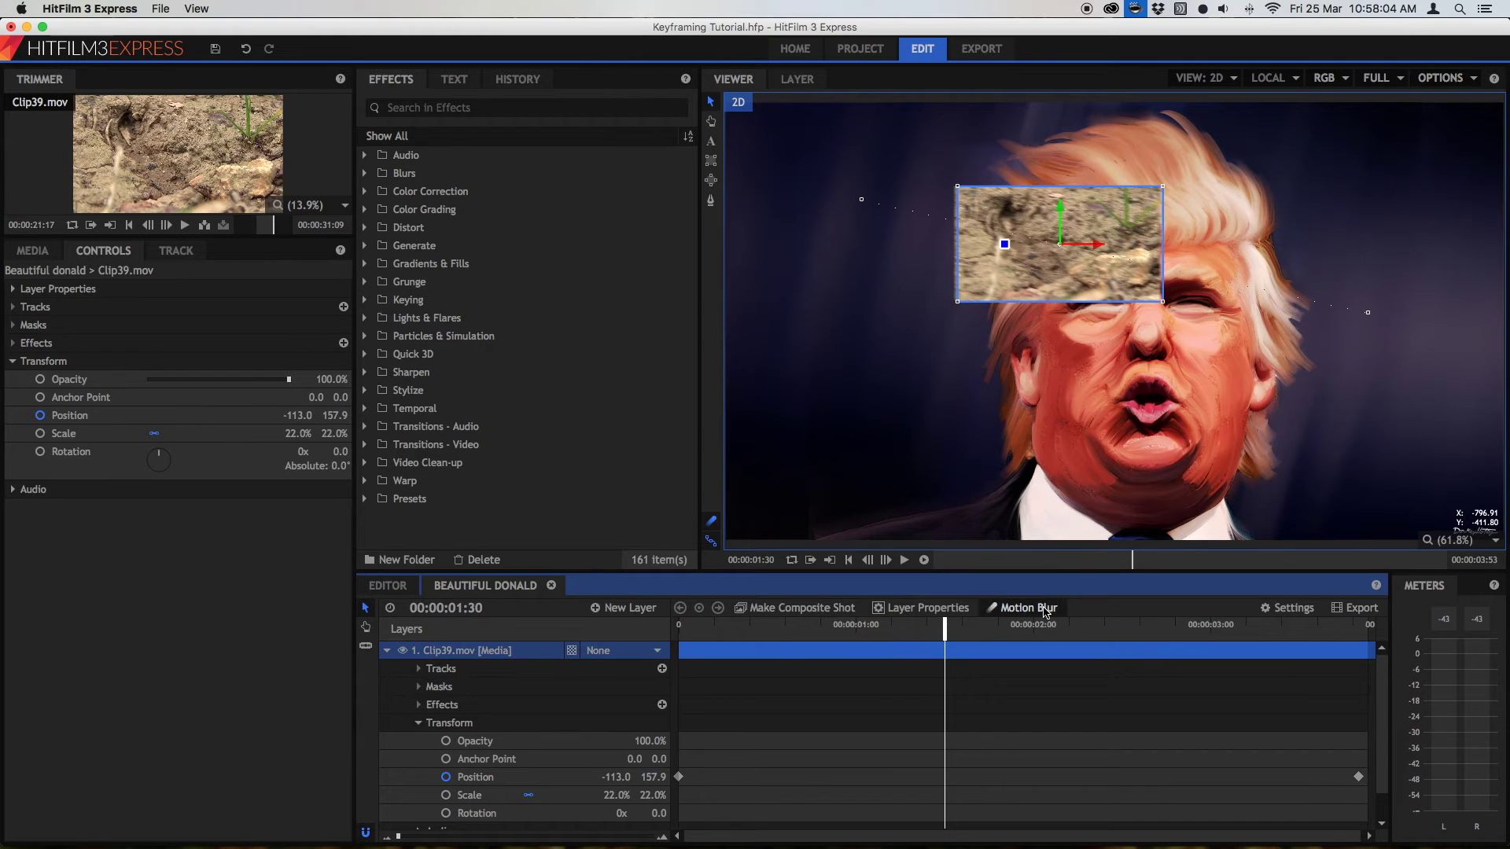
left_click_drag(947, 622, 637, 601)
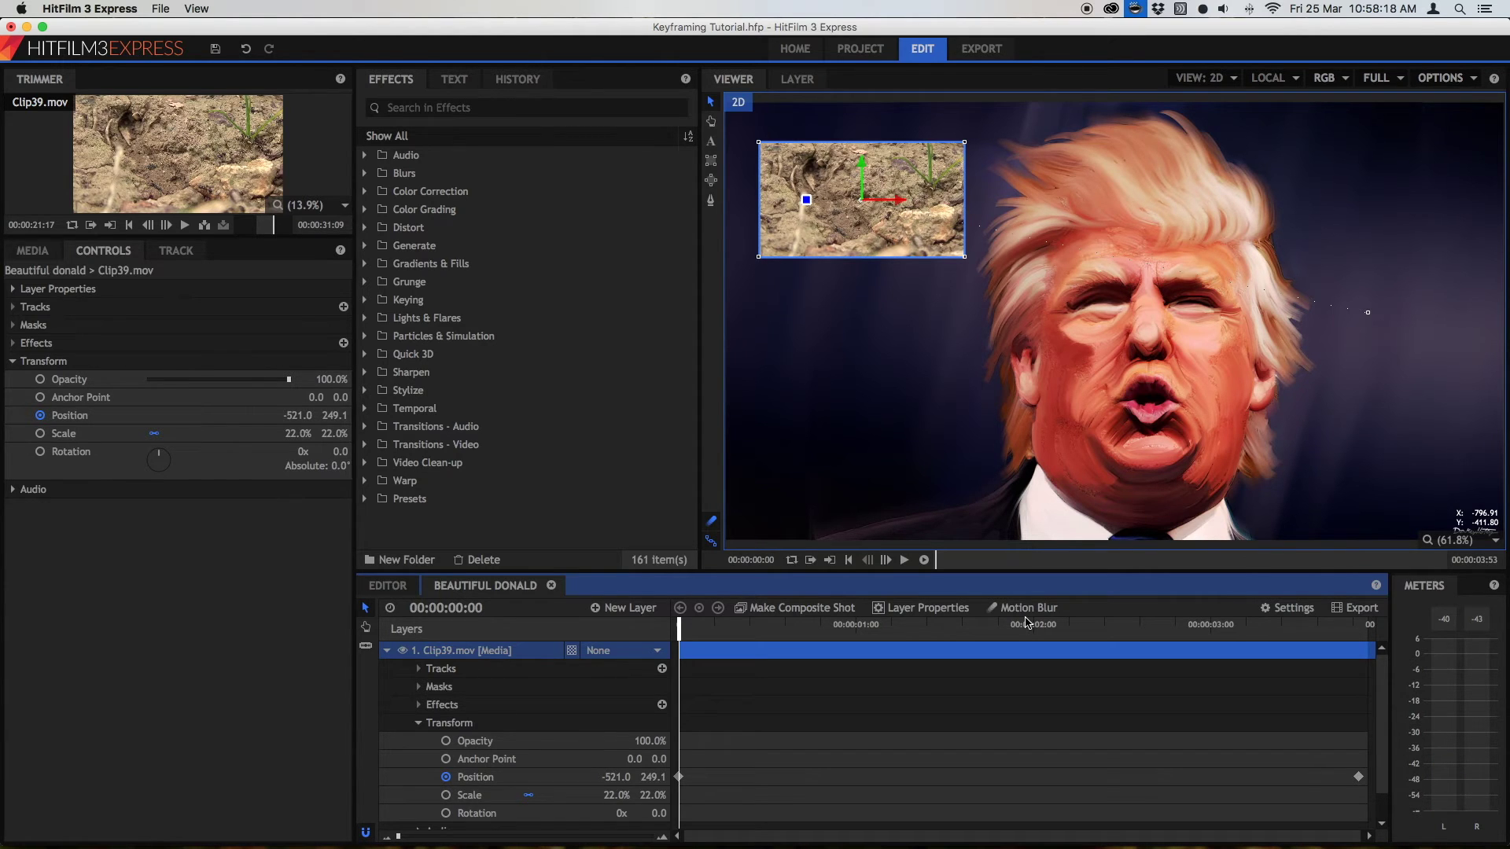
scroll(691, 759, "down", 2)
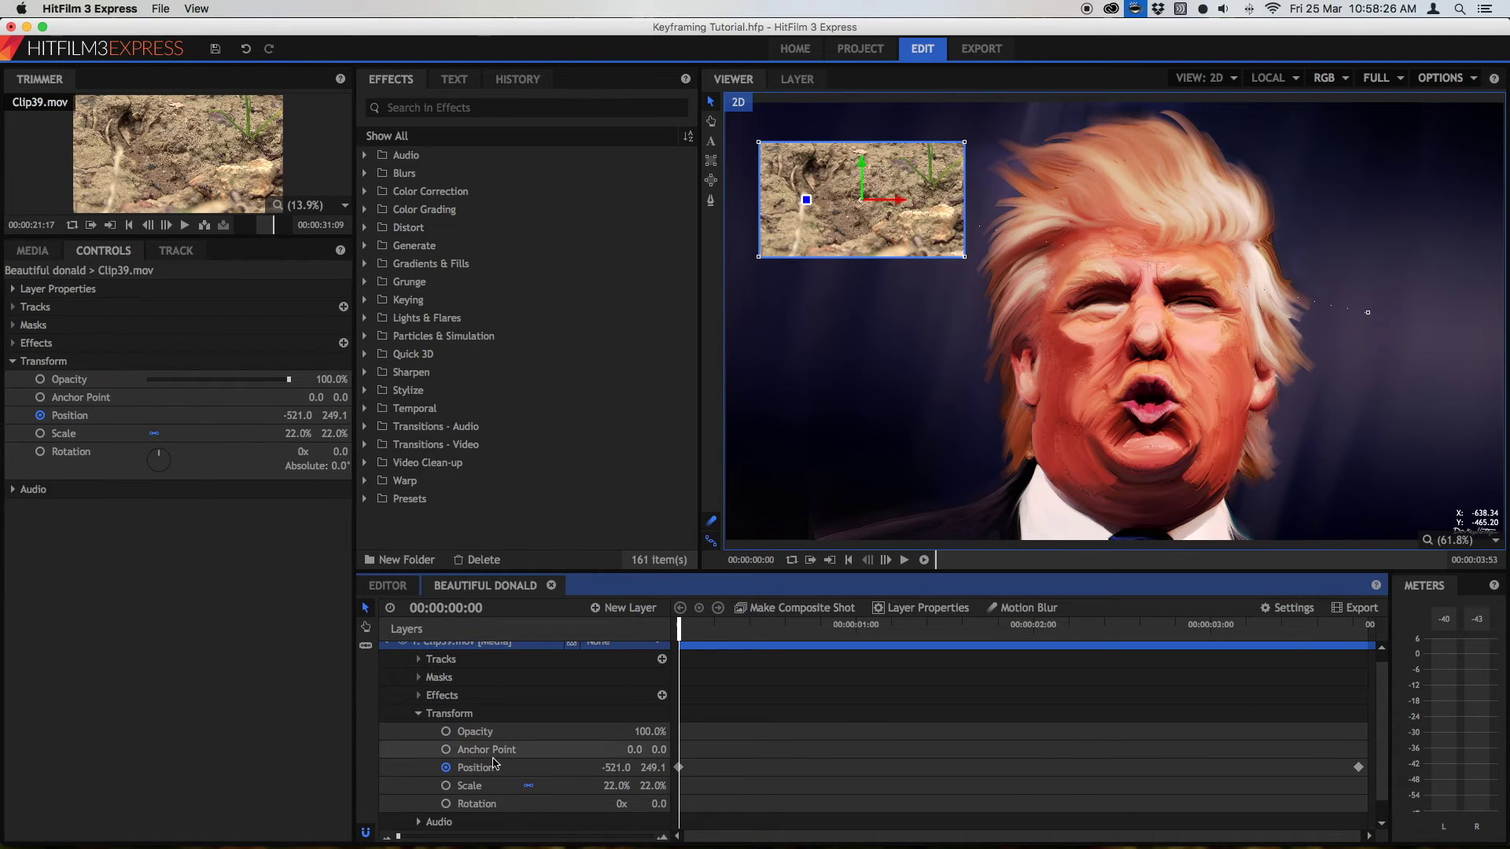
Step: Keyframe Clip39.mov's scale from 22% at the start to 62.0% at 00:00:03:36
left_click(446, 787)
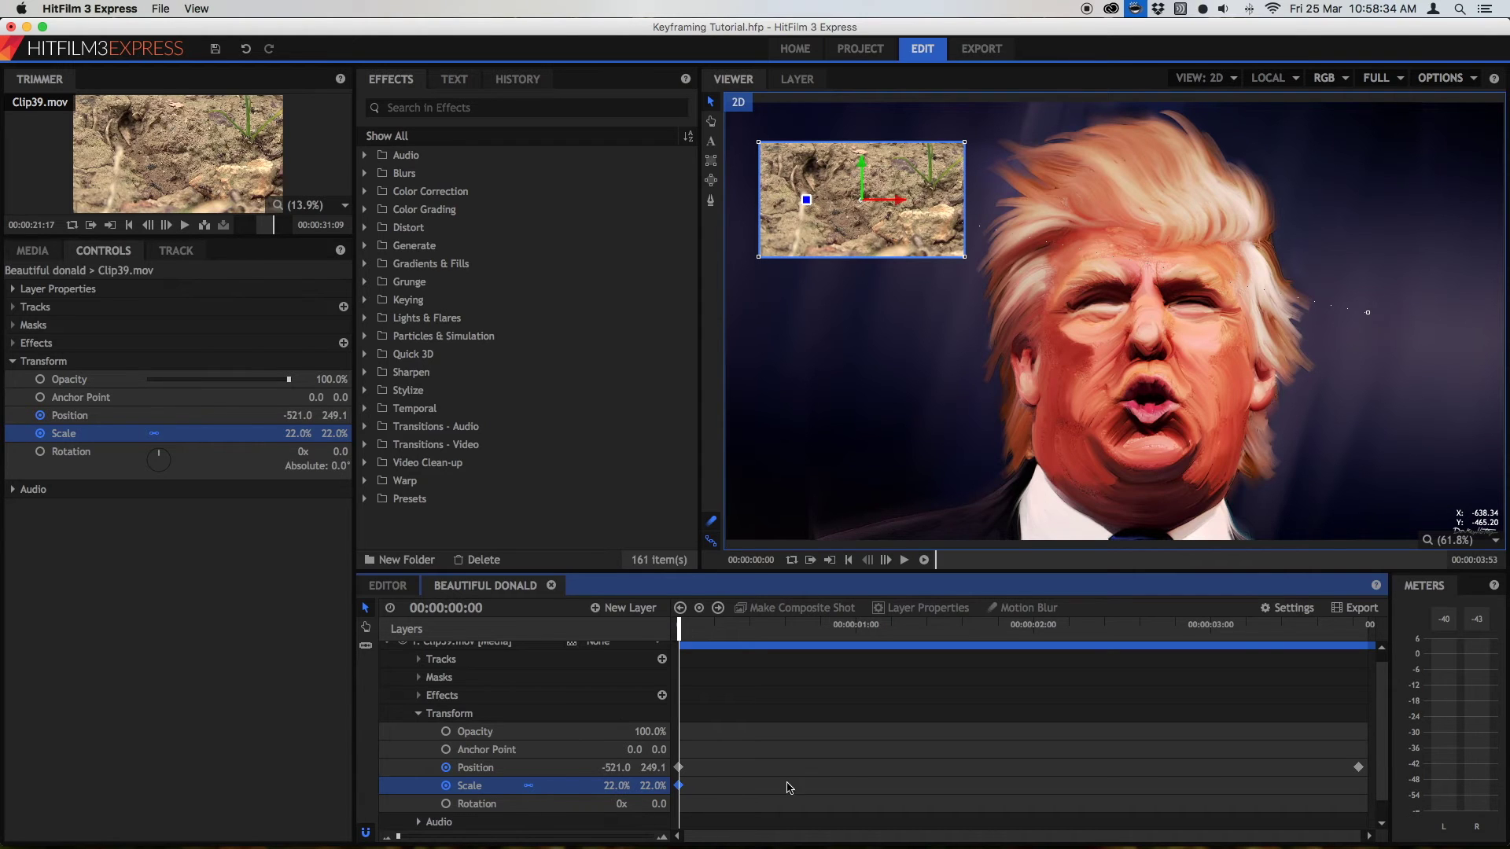
left_click_drag(1355, 636, 1317, 635)
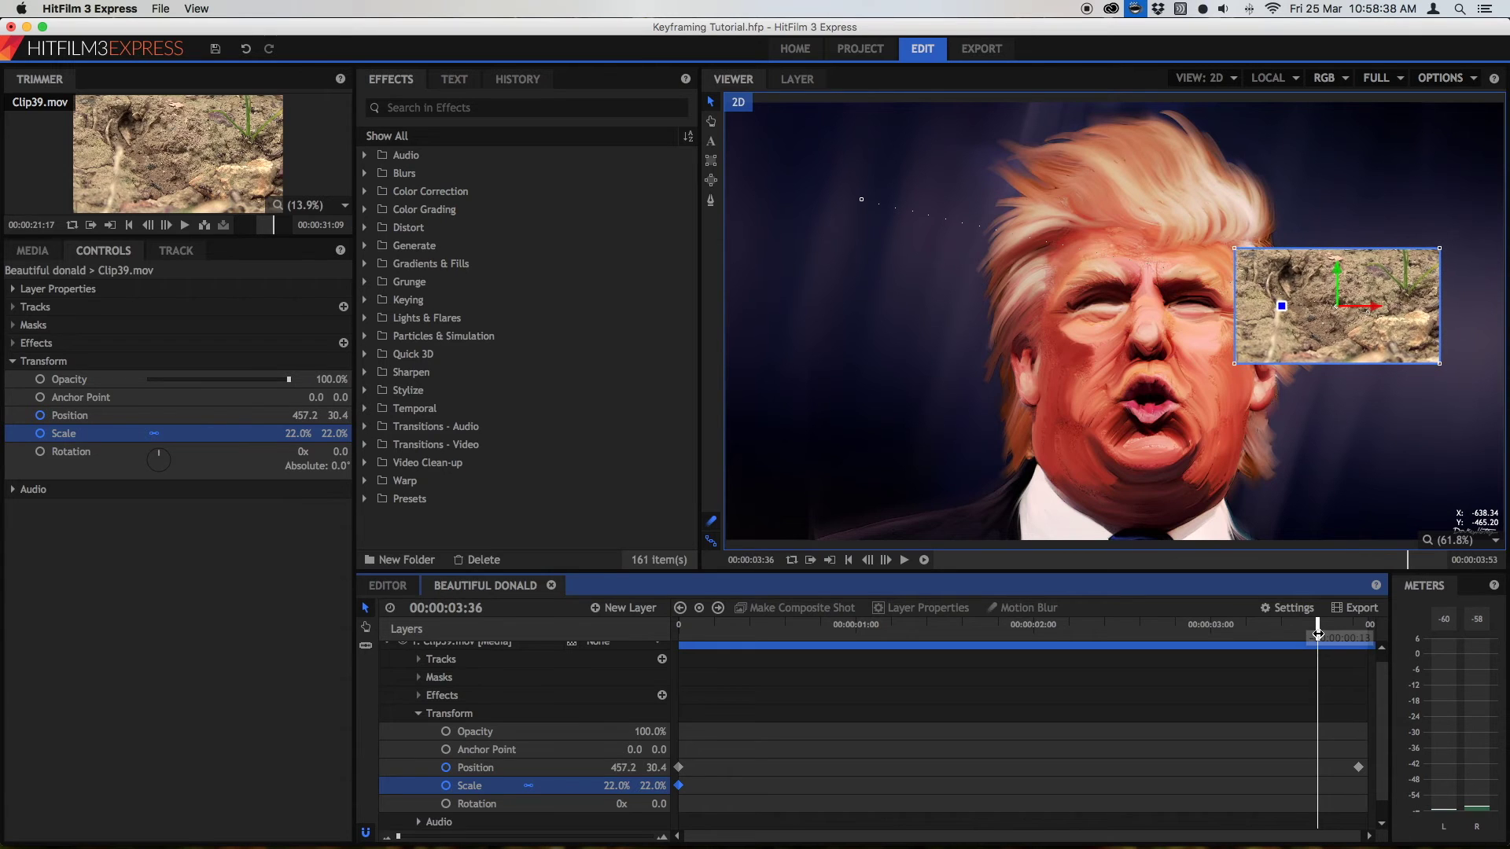
left_click_drag(621, 785, 652, 784)
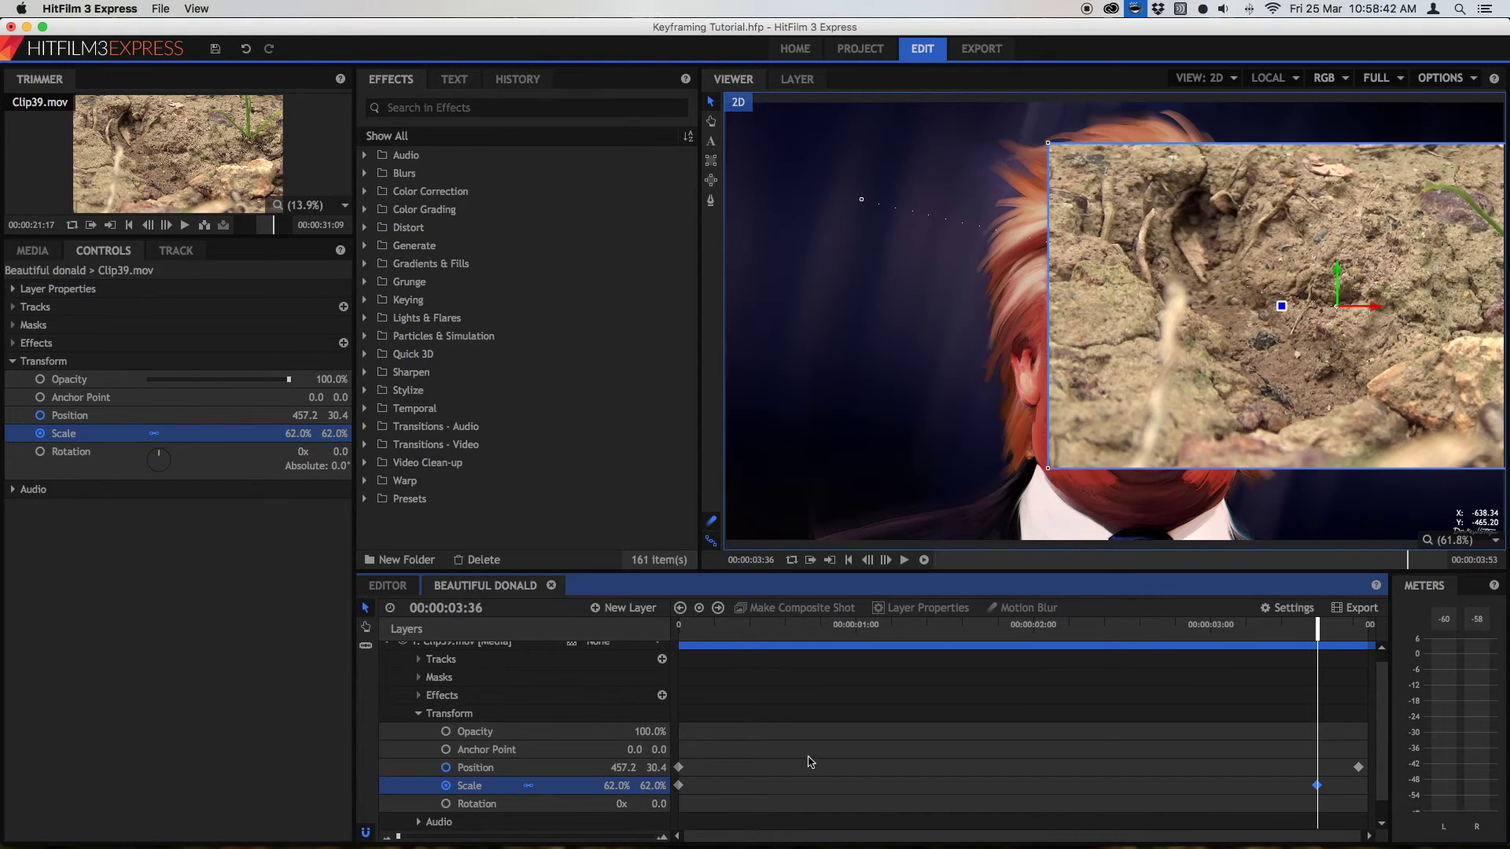
left_click(694, 636)
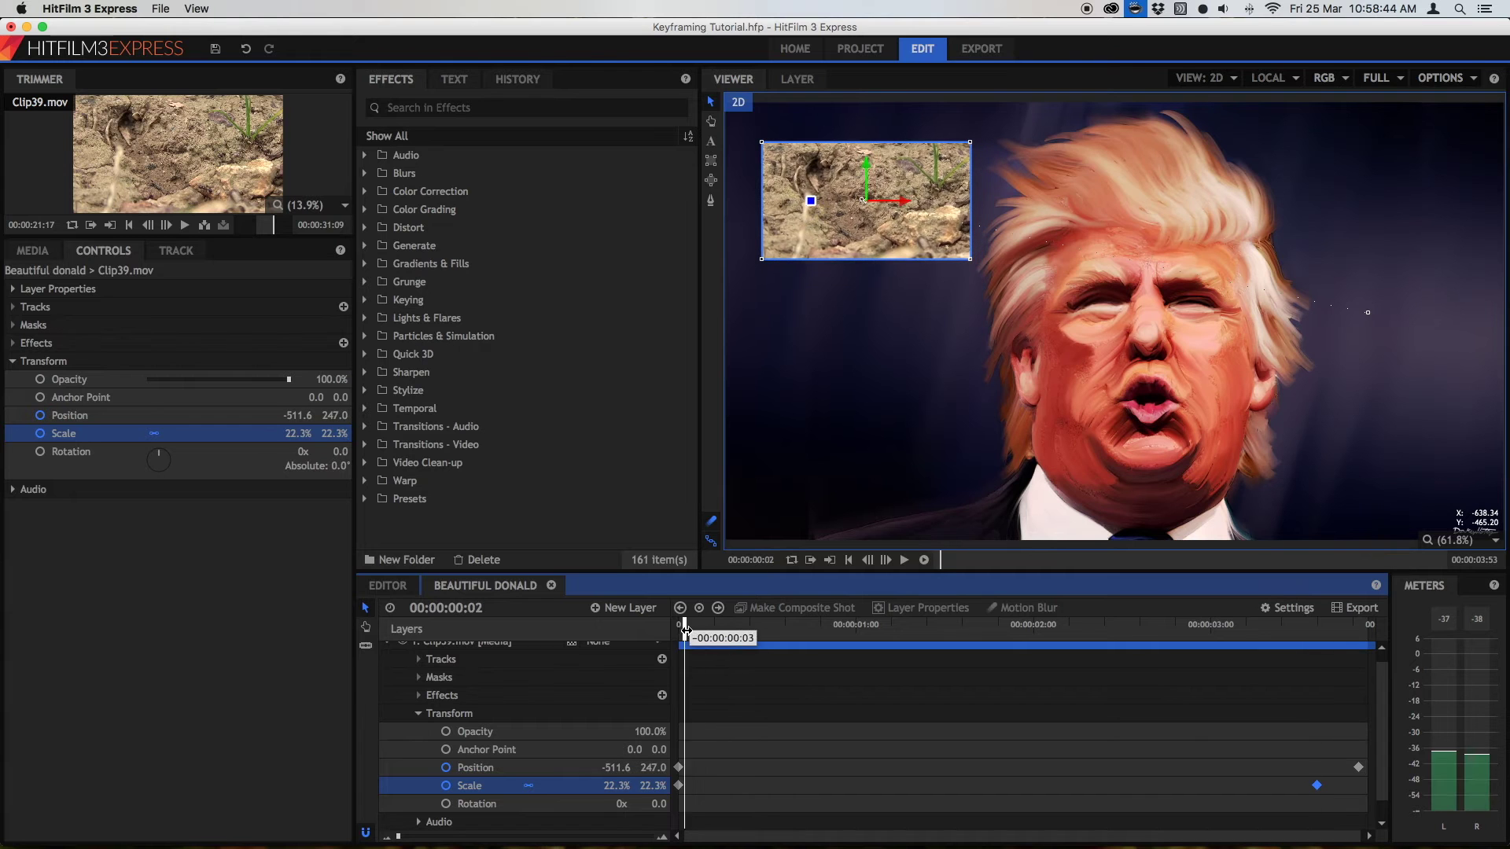
key("space")
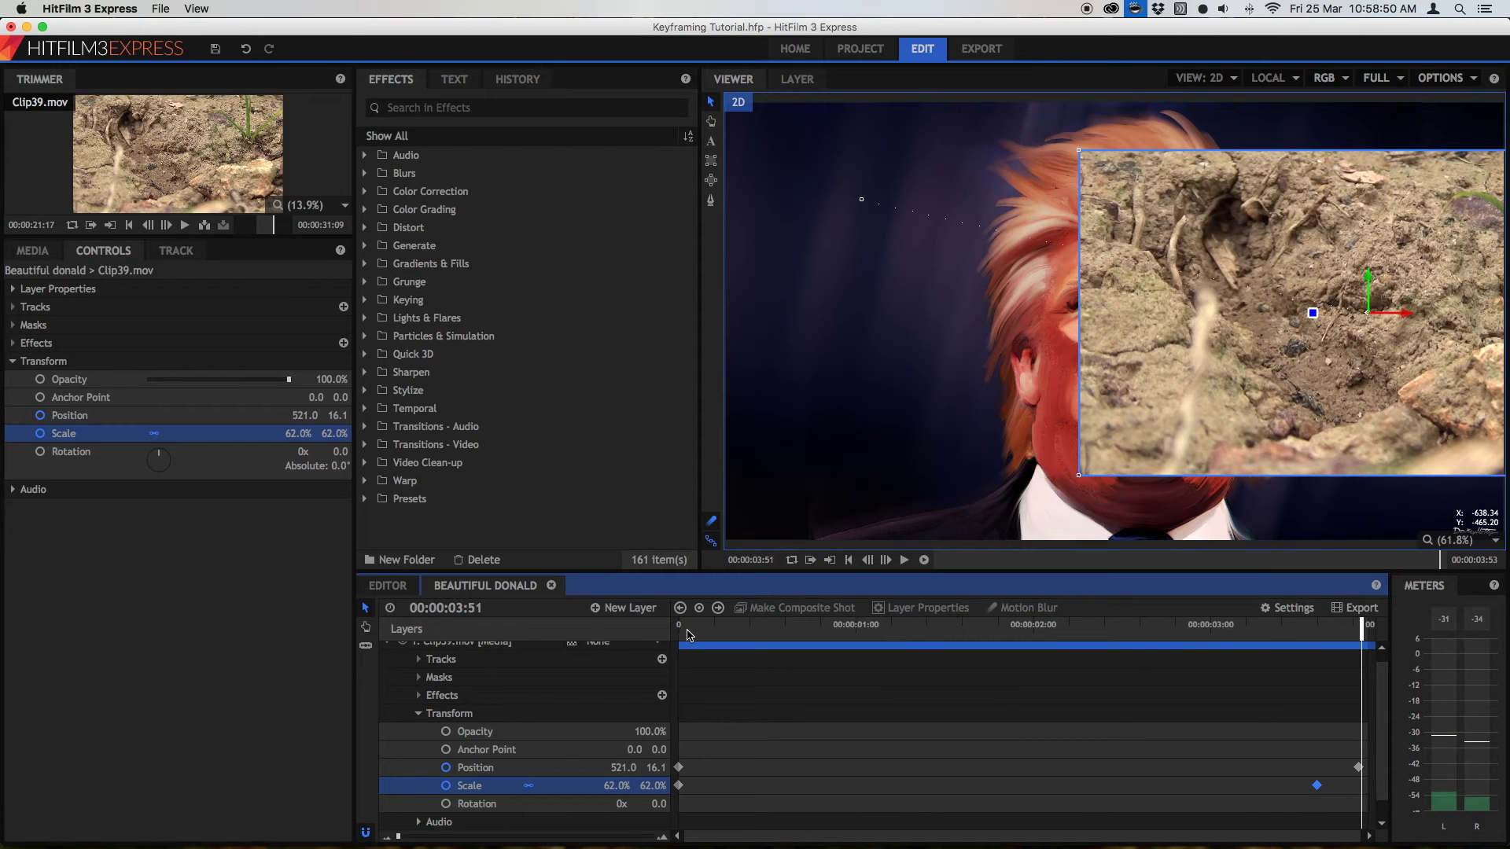
key("Left")
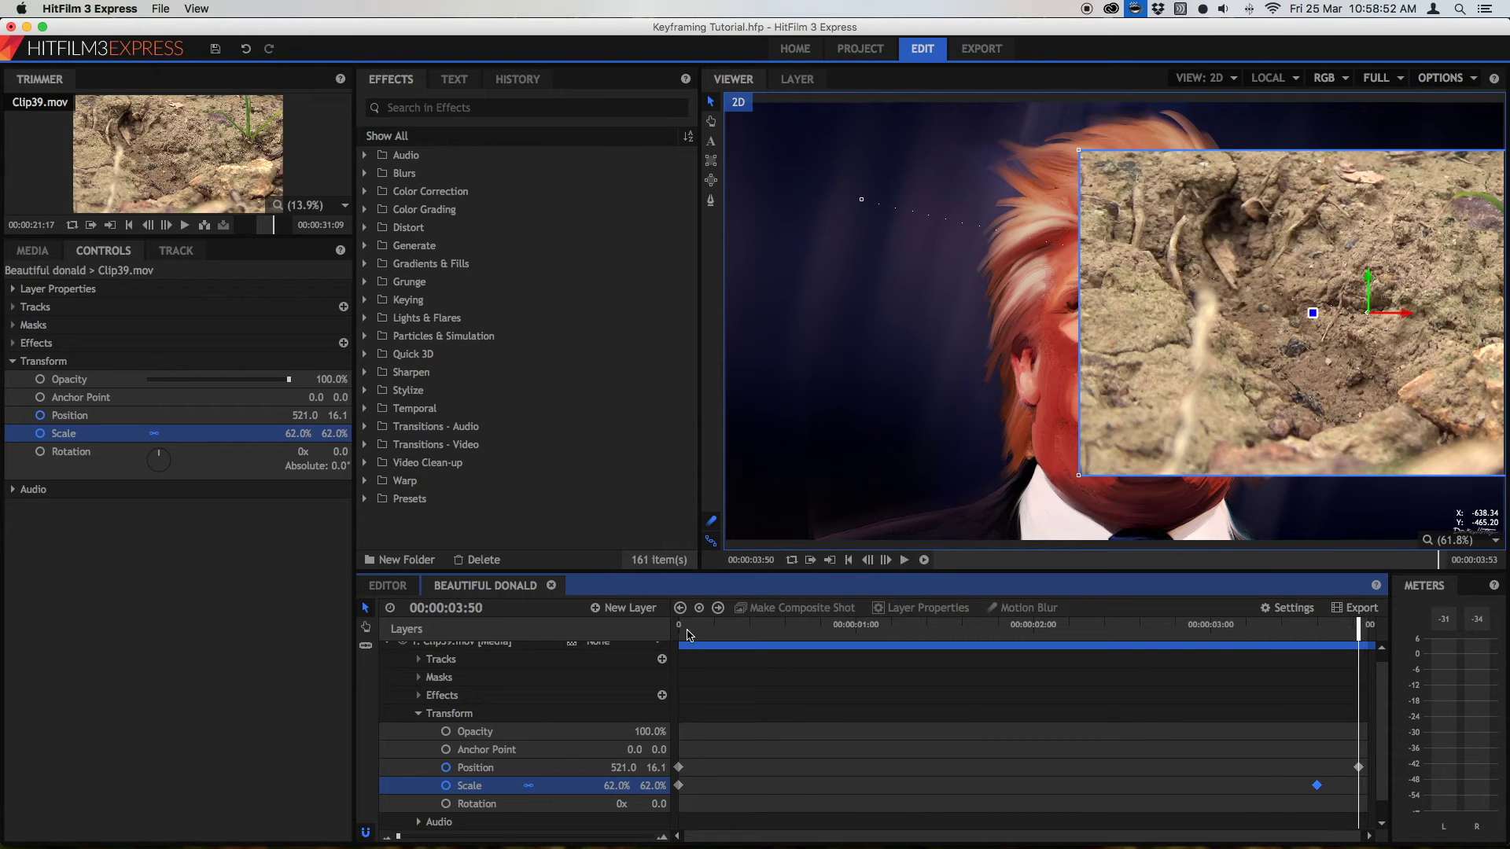
left_click_drag(686, 626, 668, 661)
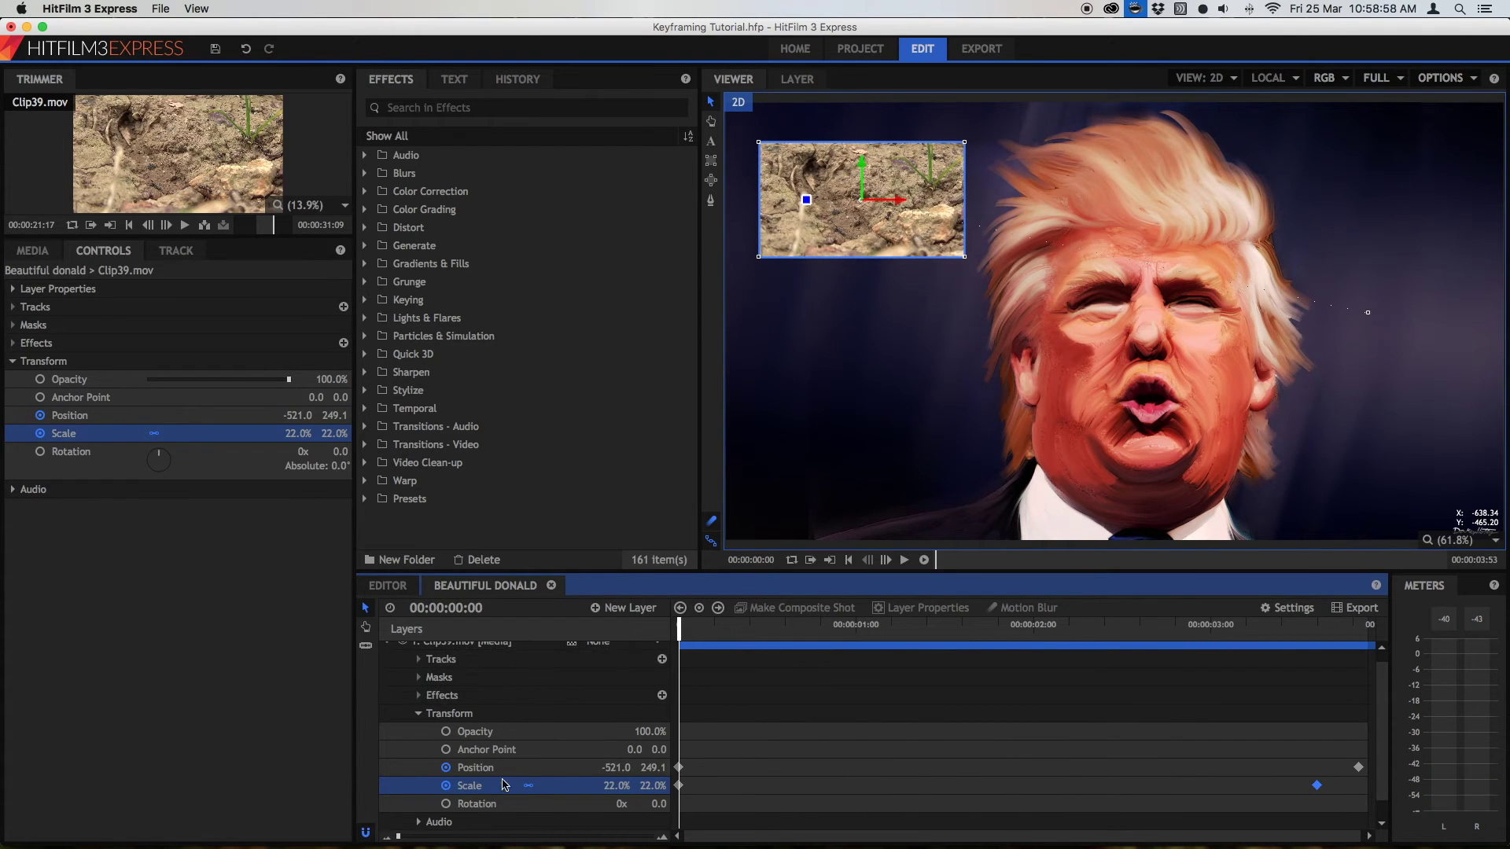
Step: Keyframe the inset's rotation from 360° at the start to 572° near the end
left_click(446, 804)
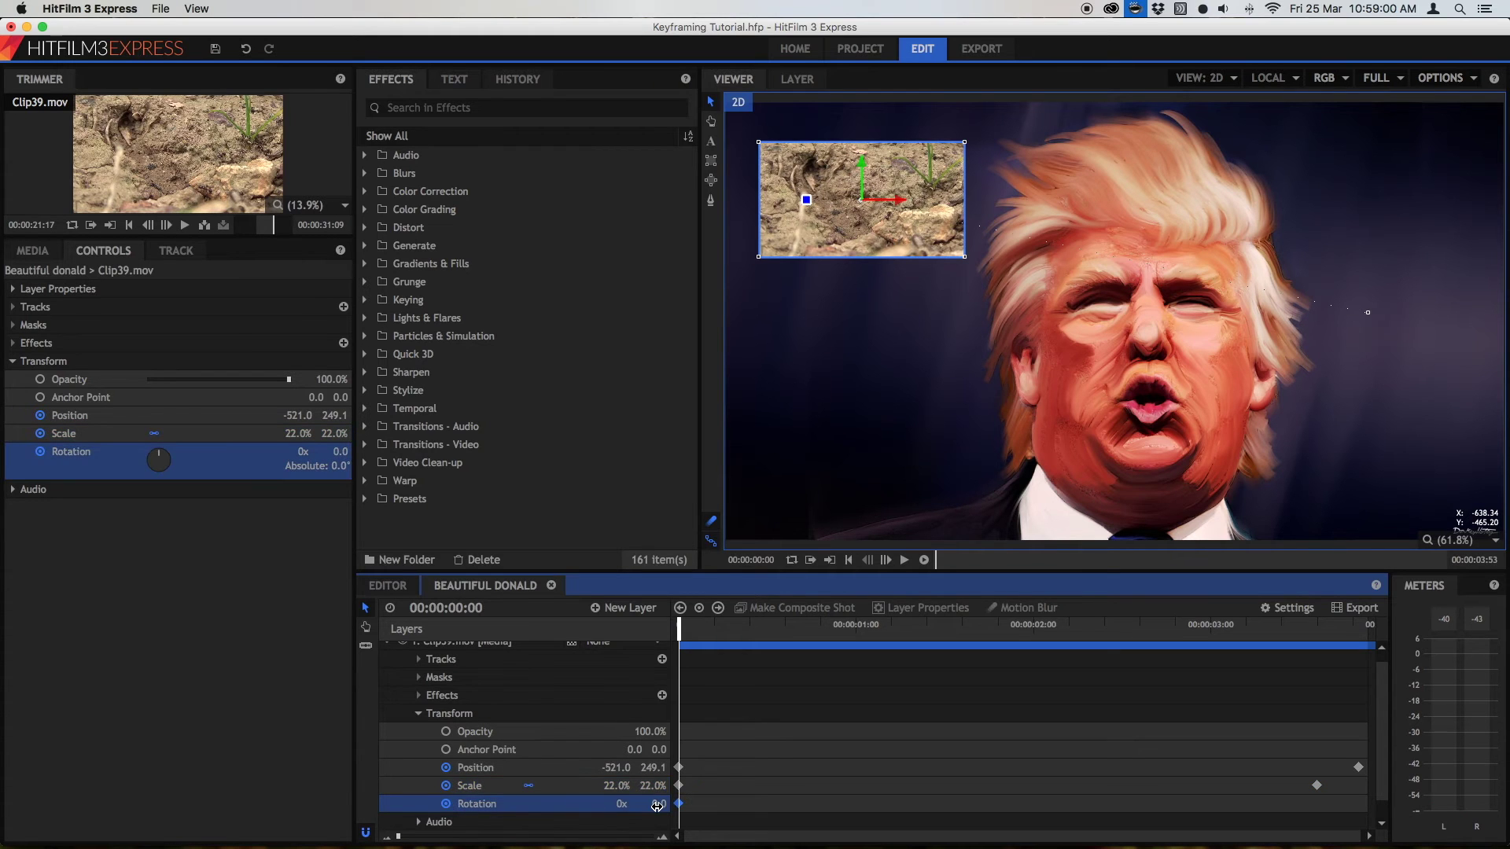
left_click_drag(765, 633, 1349, 699)
left_click_drag(659, 803, 755, 804)
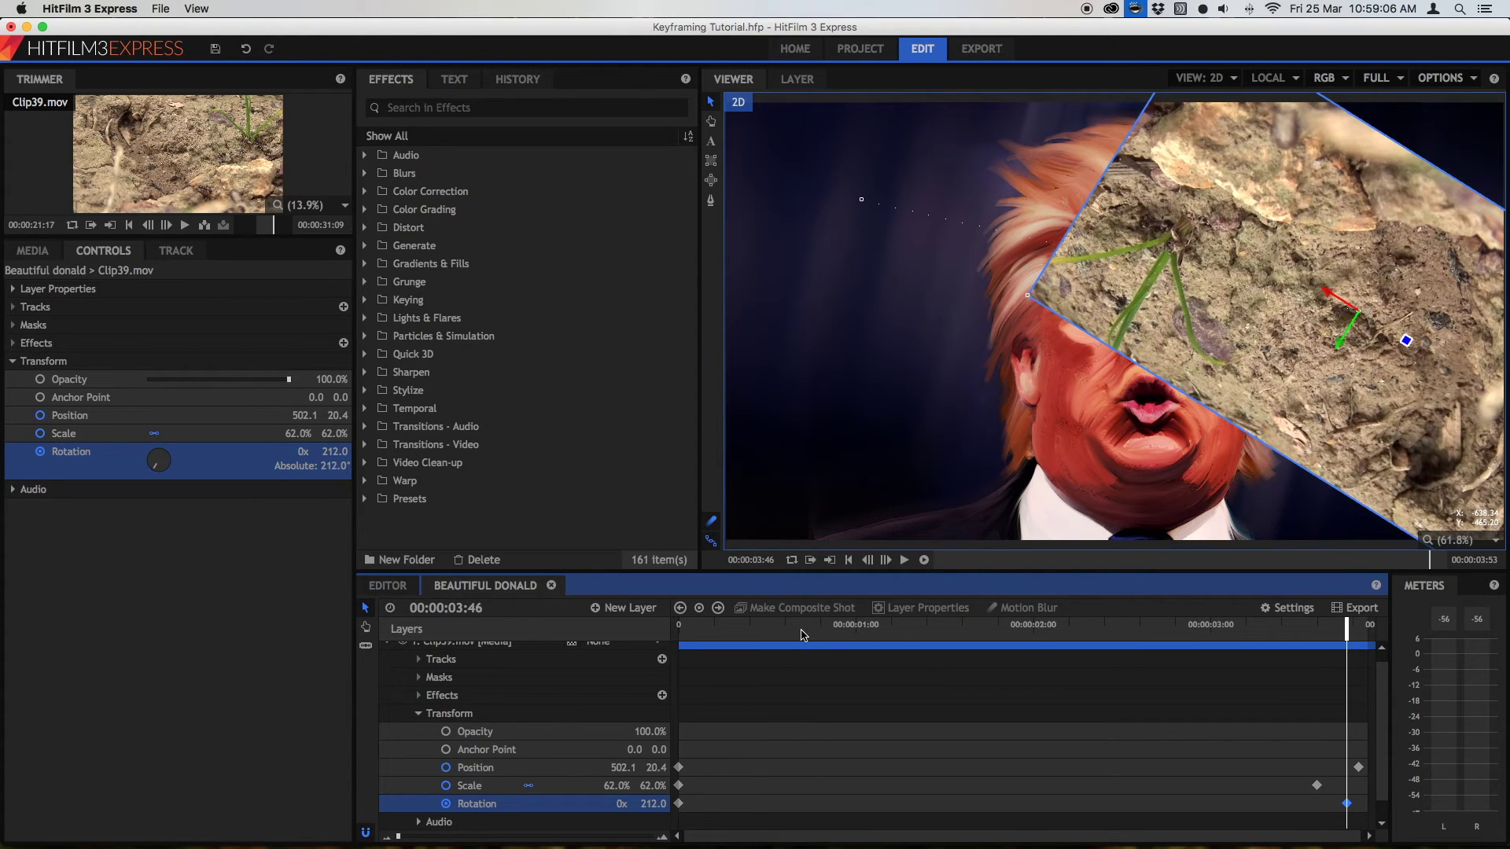
left_click_drag(802, 636, 483, 633)
key("space")
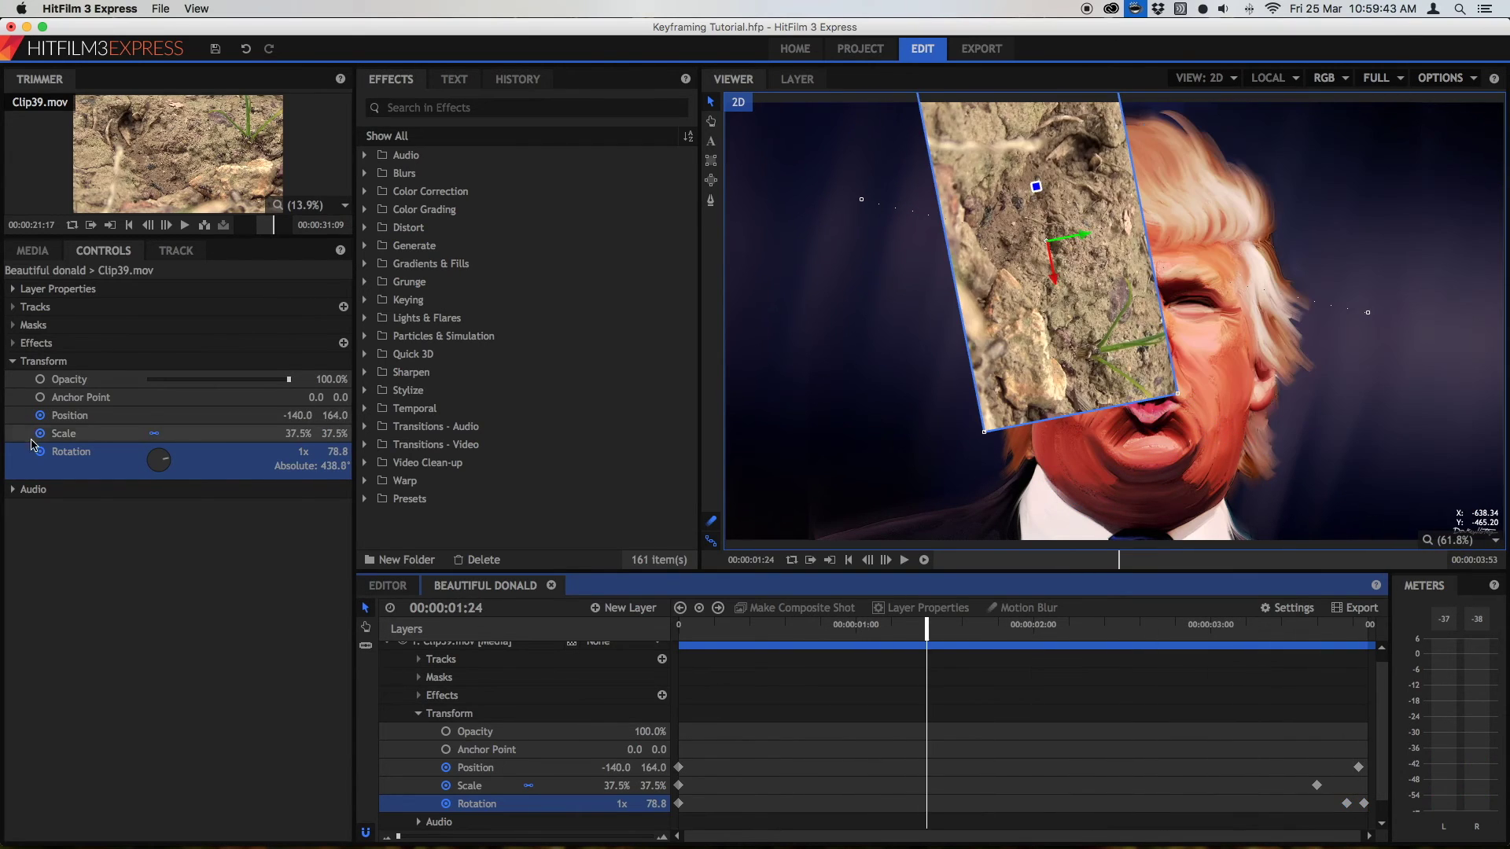
left_click_drag(716, 630, 879, 643)
Step: Keyframe Clip39.mov's opacity at 17%, 100%, 52% and 100%, then preview
left_click(446, 732)
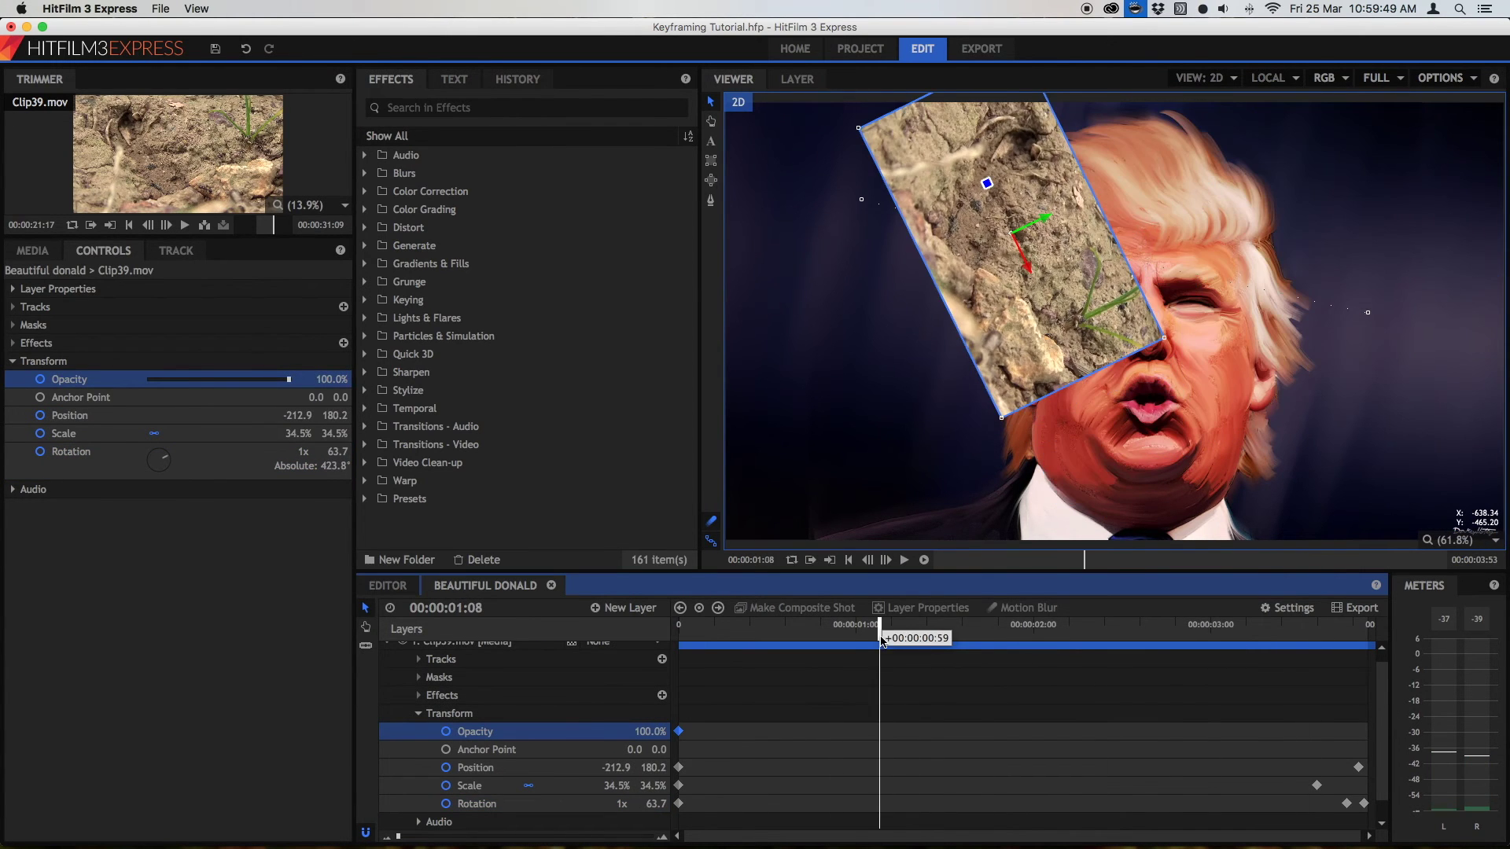
left_click_drag(288, 379, 173, 379)
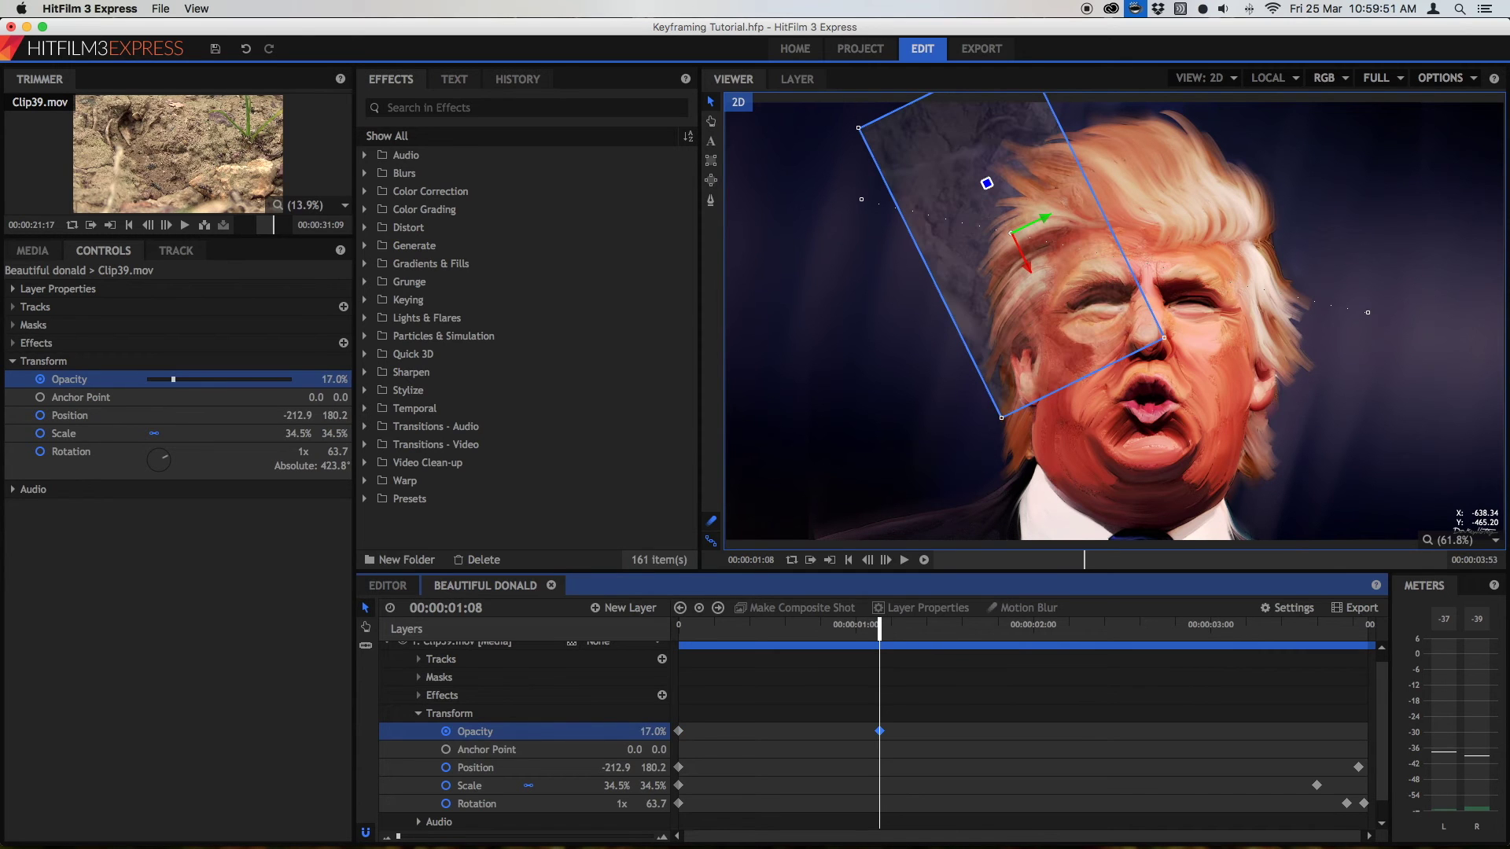
left_click(1120, 631)
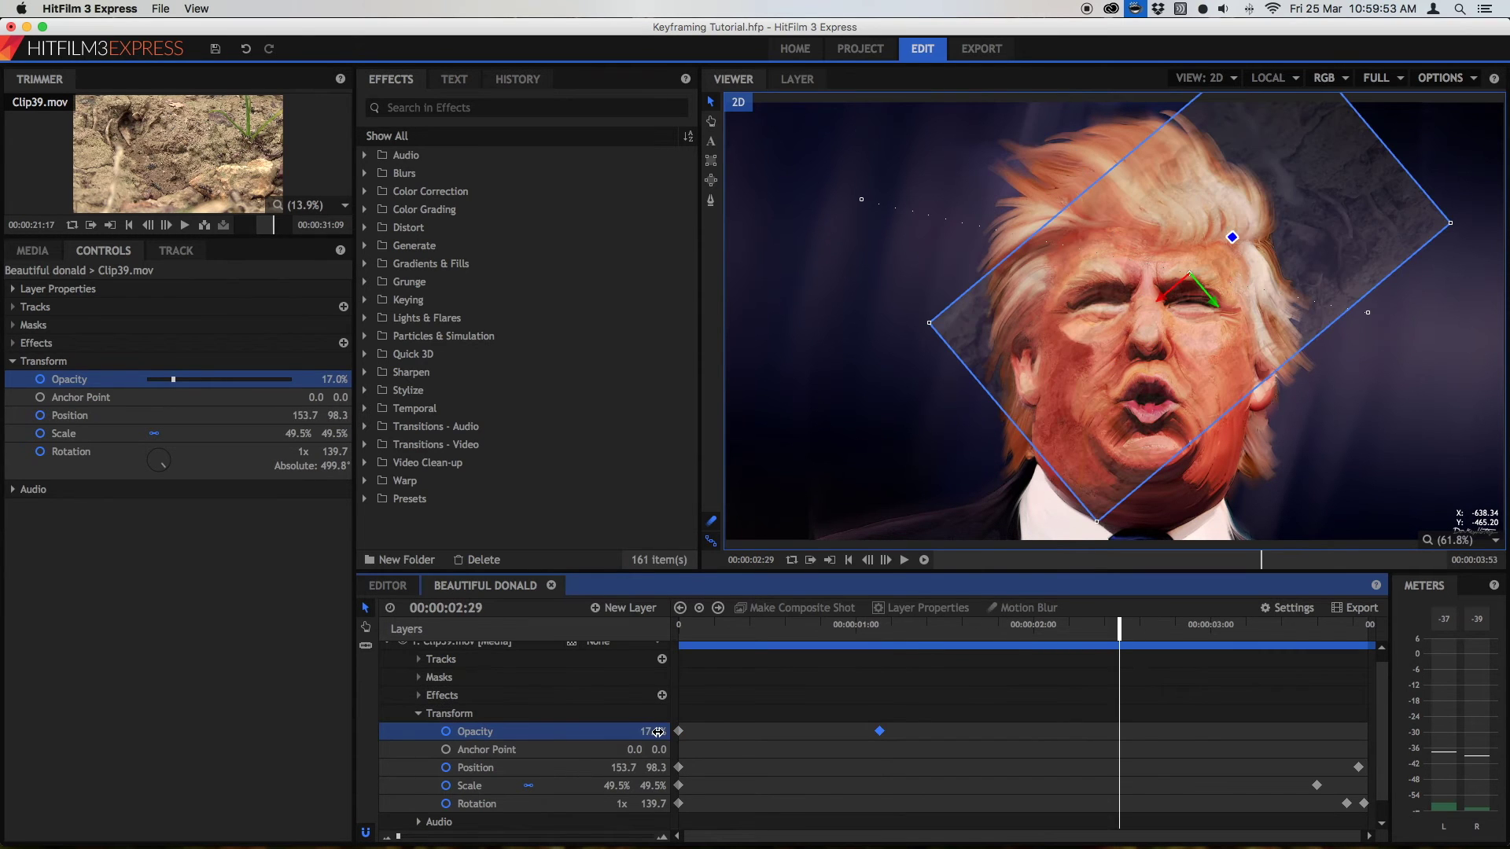
left_click_drag(658, 732, 708, 731)
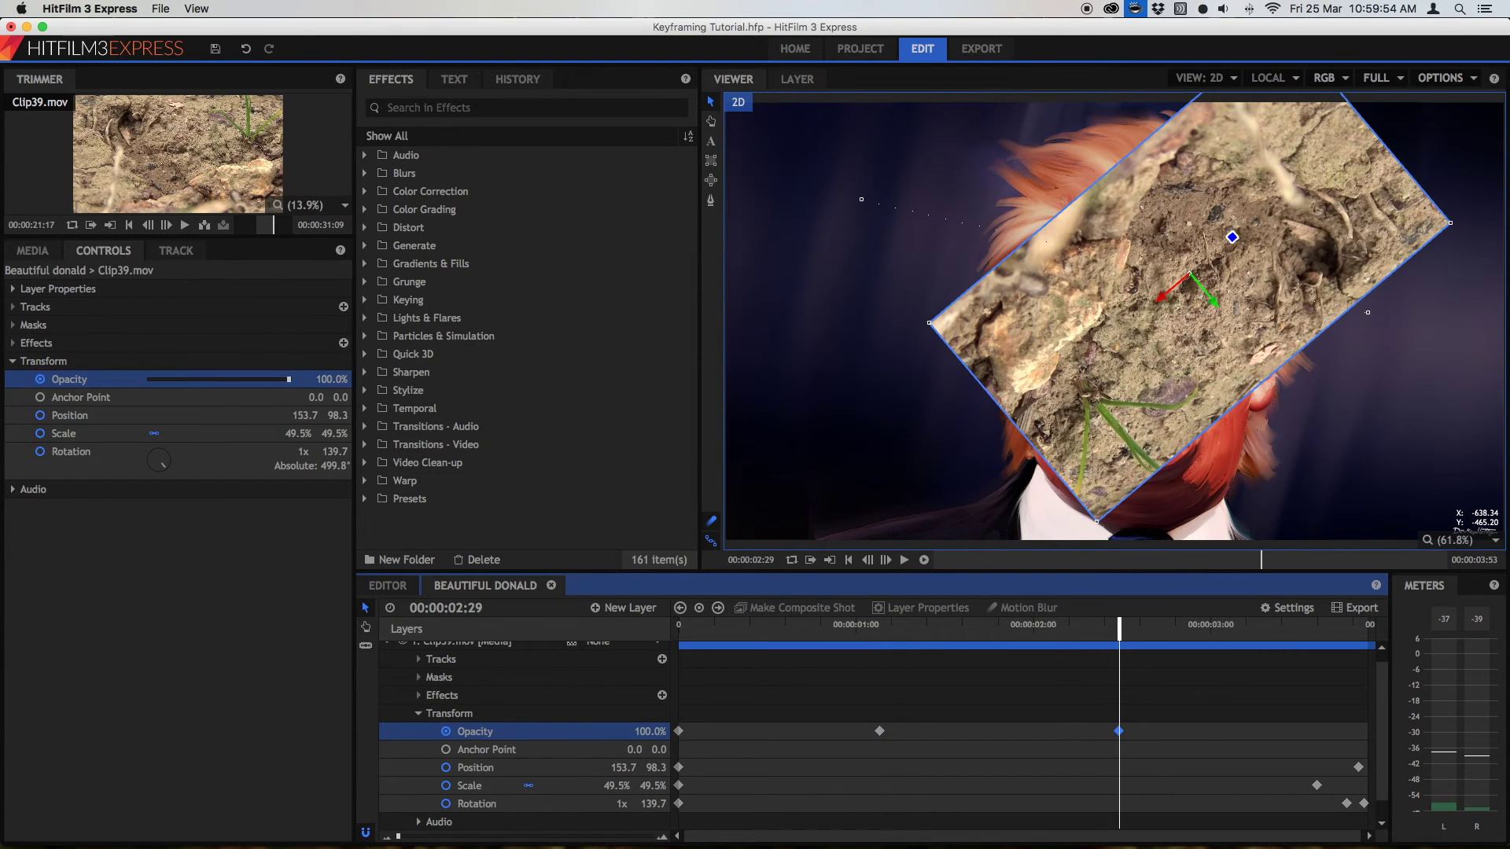
left_click(1211, 628)
left_click(1168, 629)
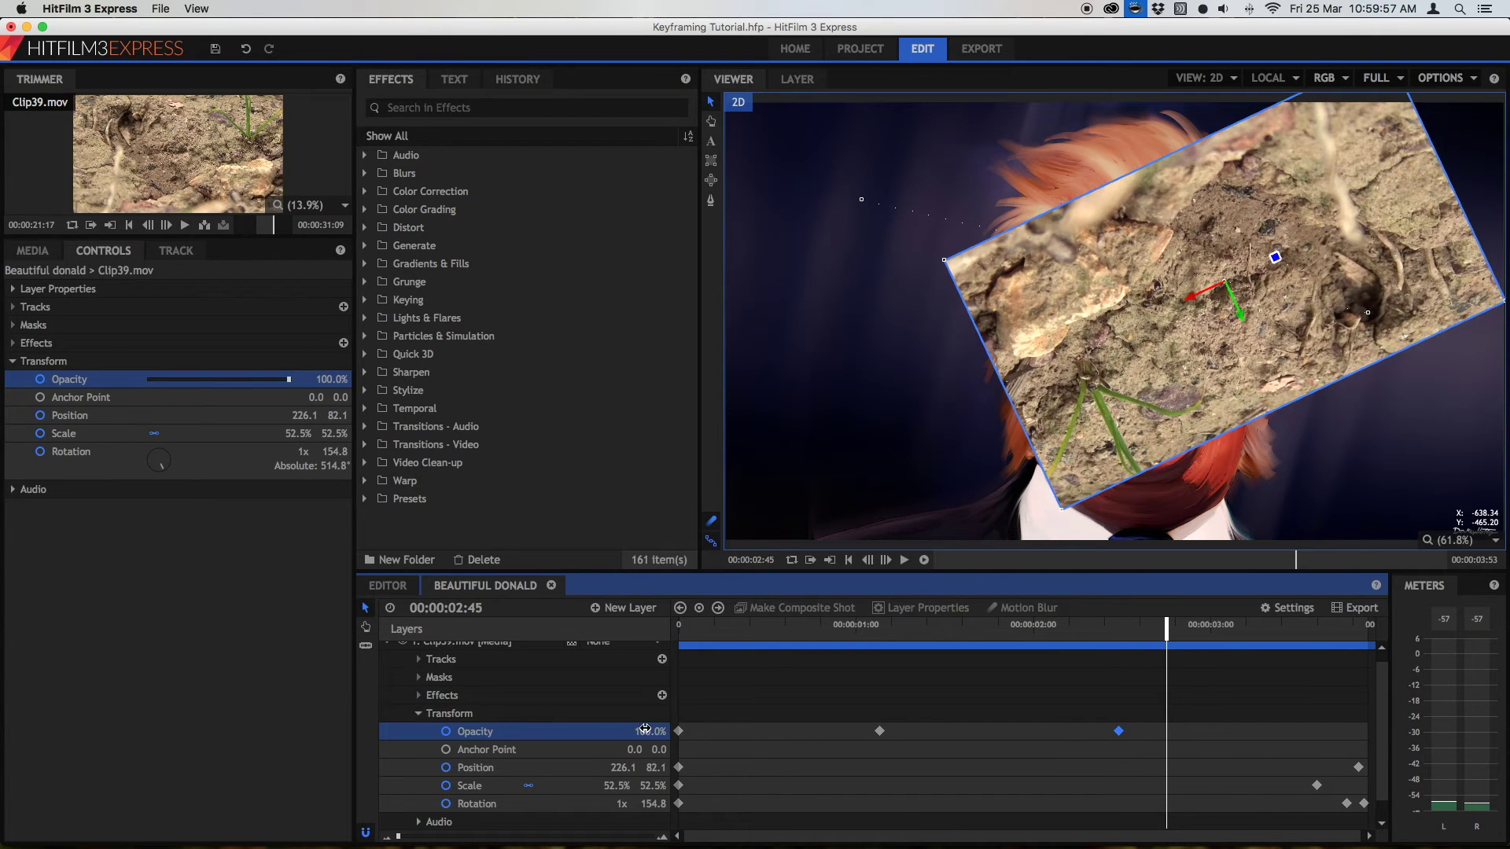
left_click_drag(653, 732, 622, 732)
left_click(1343, 627)
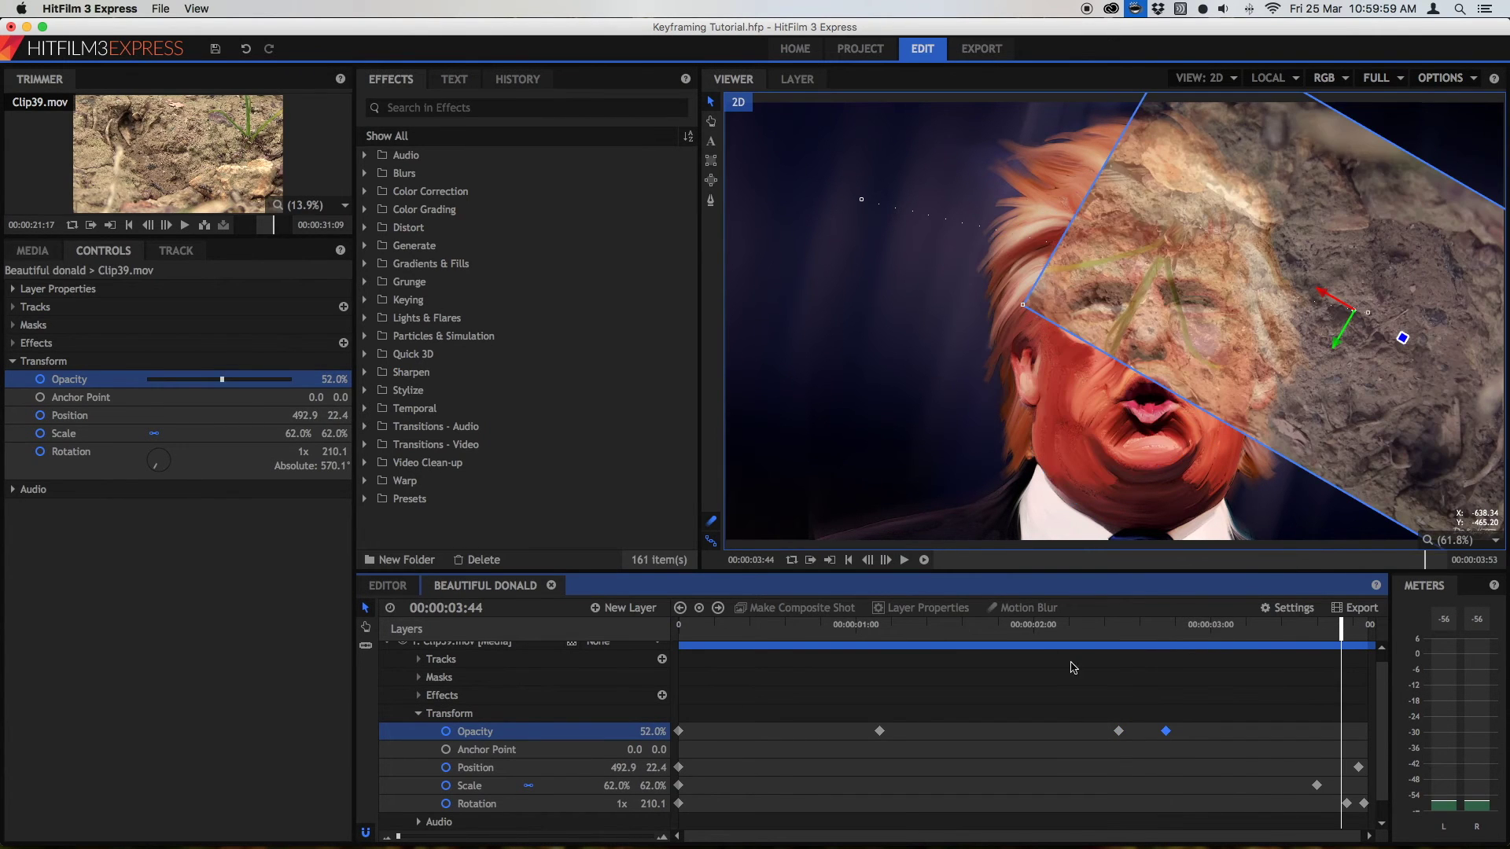
left_click(663, 728)
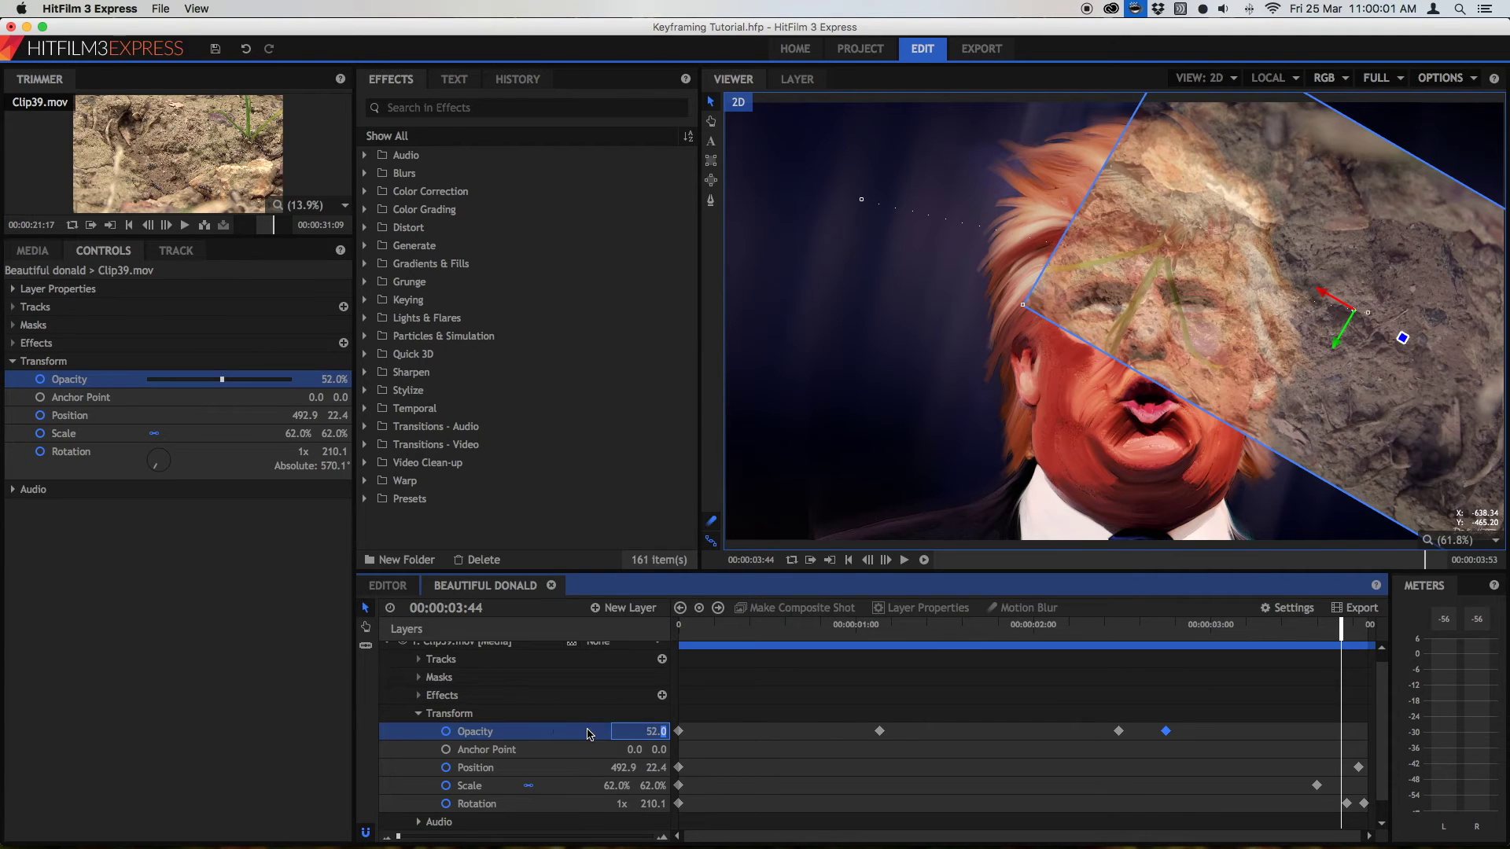
type("100")
key("Return")
key("space")
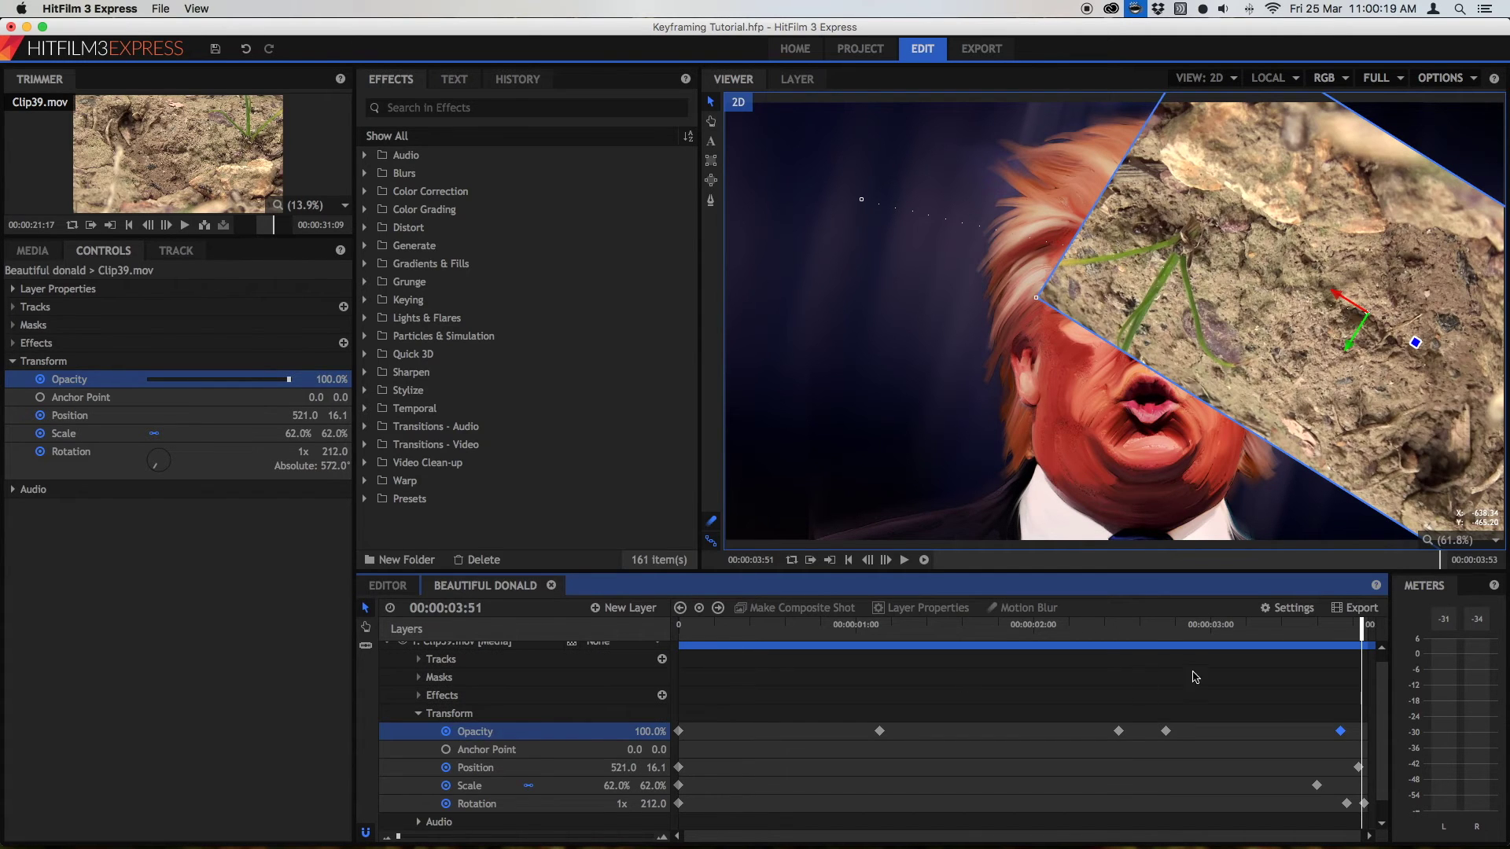
Step: Delete every Opacity keyframe after the first, leaving the inset at 100% opacity
left_click_drag(1364, 691, 622, 744)
left_click(767, 692)
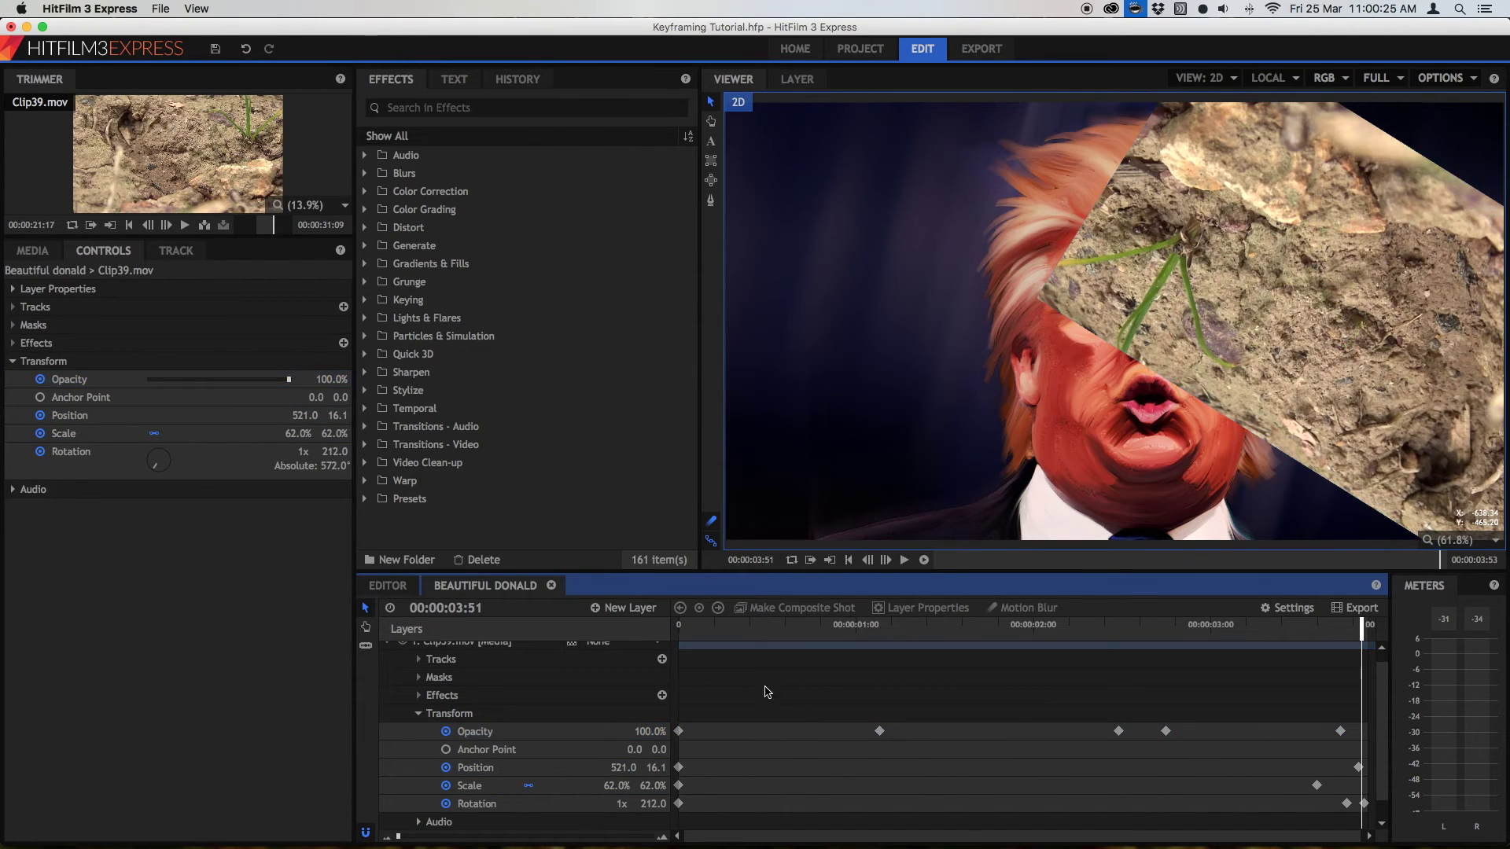
left_click_drag(739, 665, 1376, 752)
key("Delete")
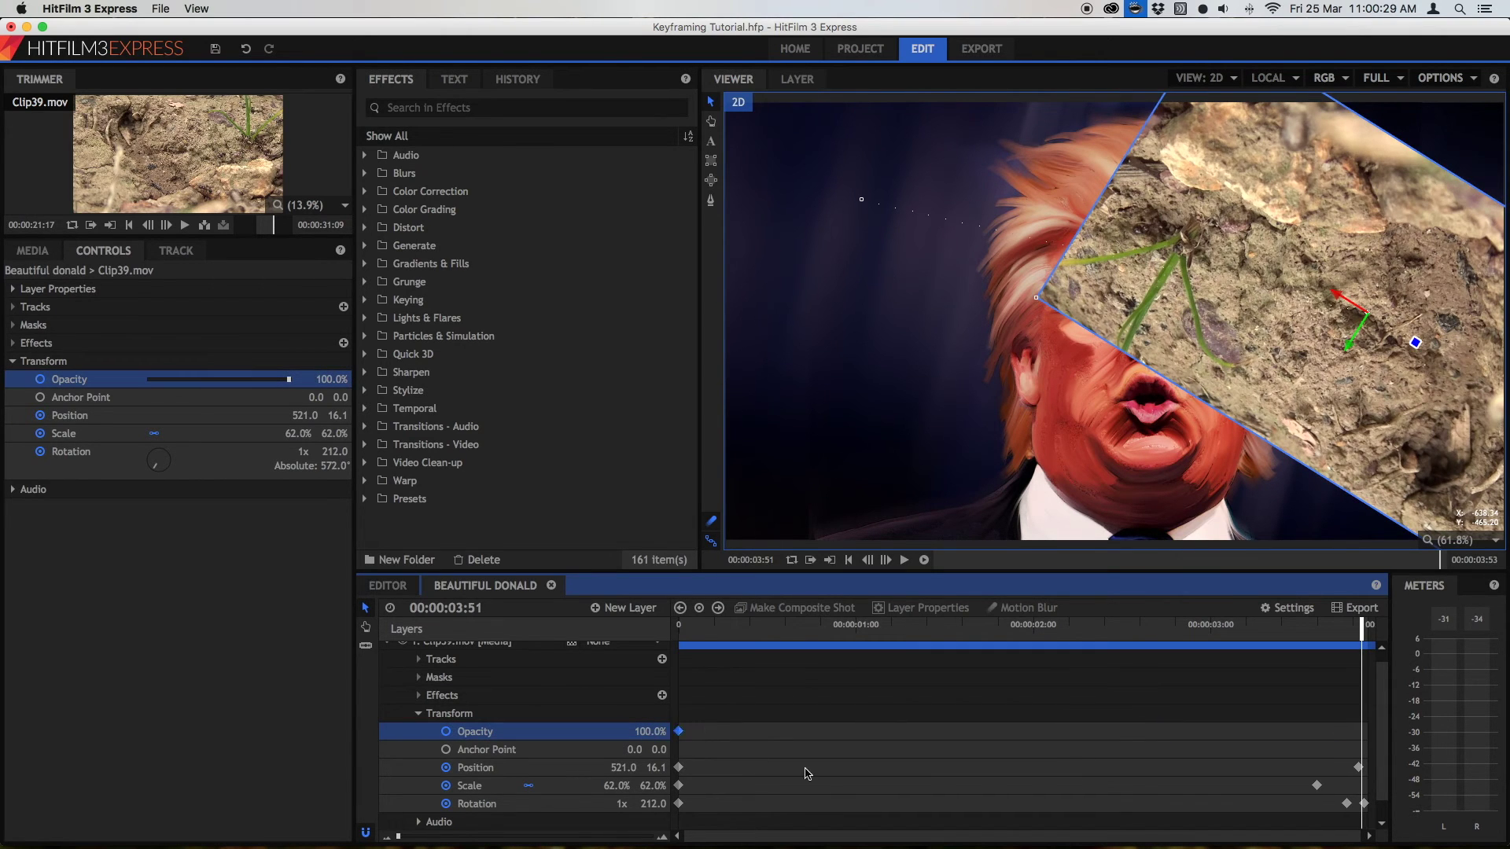
left_click_drag(724, 631, 679, 634)
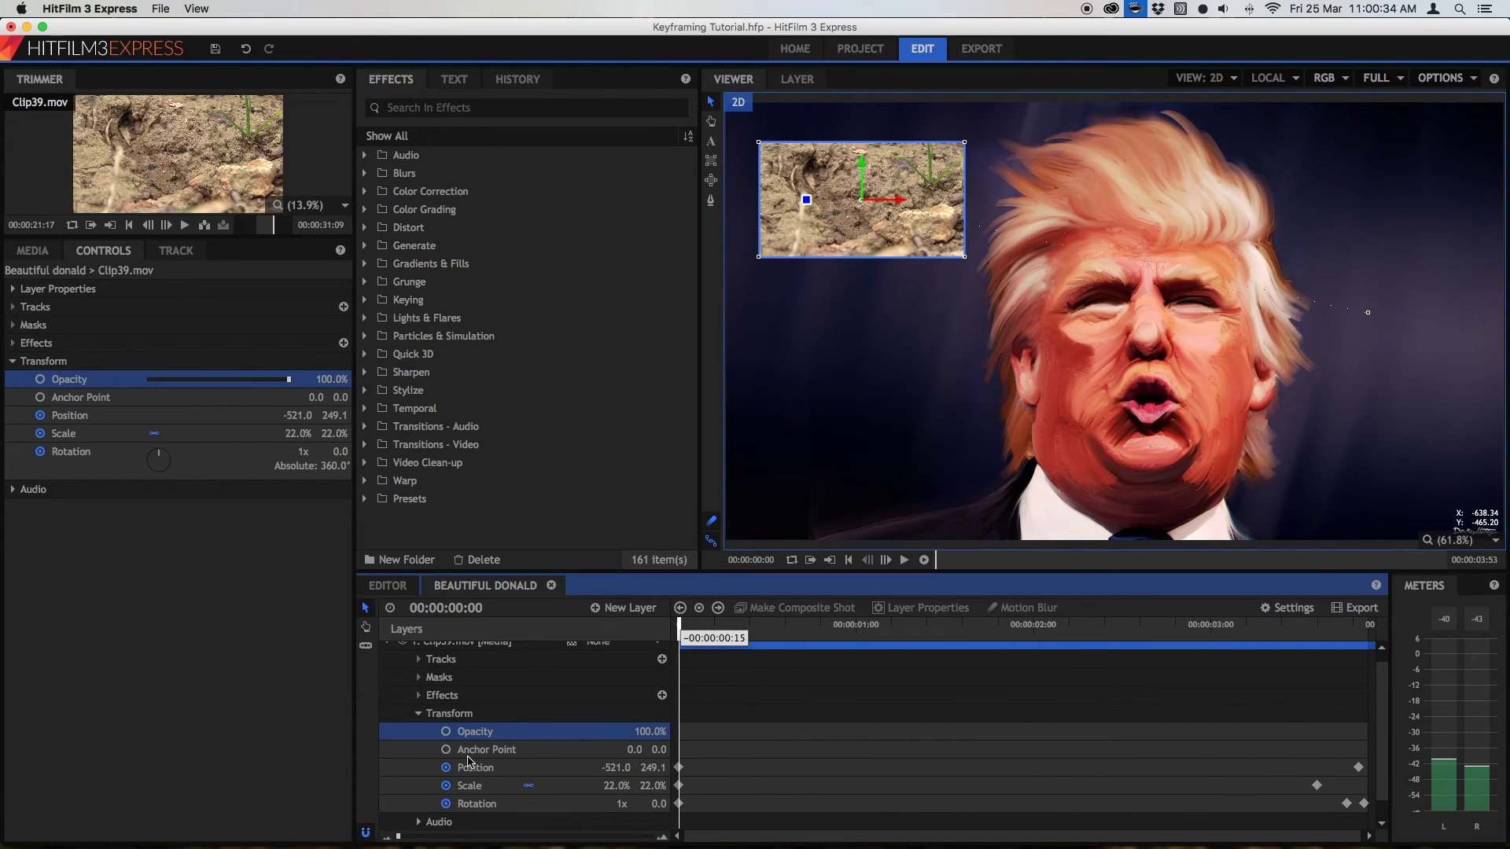
Step: Search effects for 'brig' and drop Brightness & Contrast onto the Clip39.mov layer
left_click(438, 107)
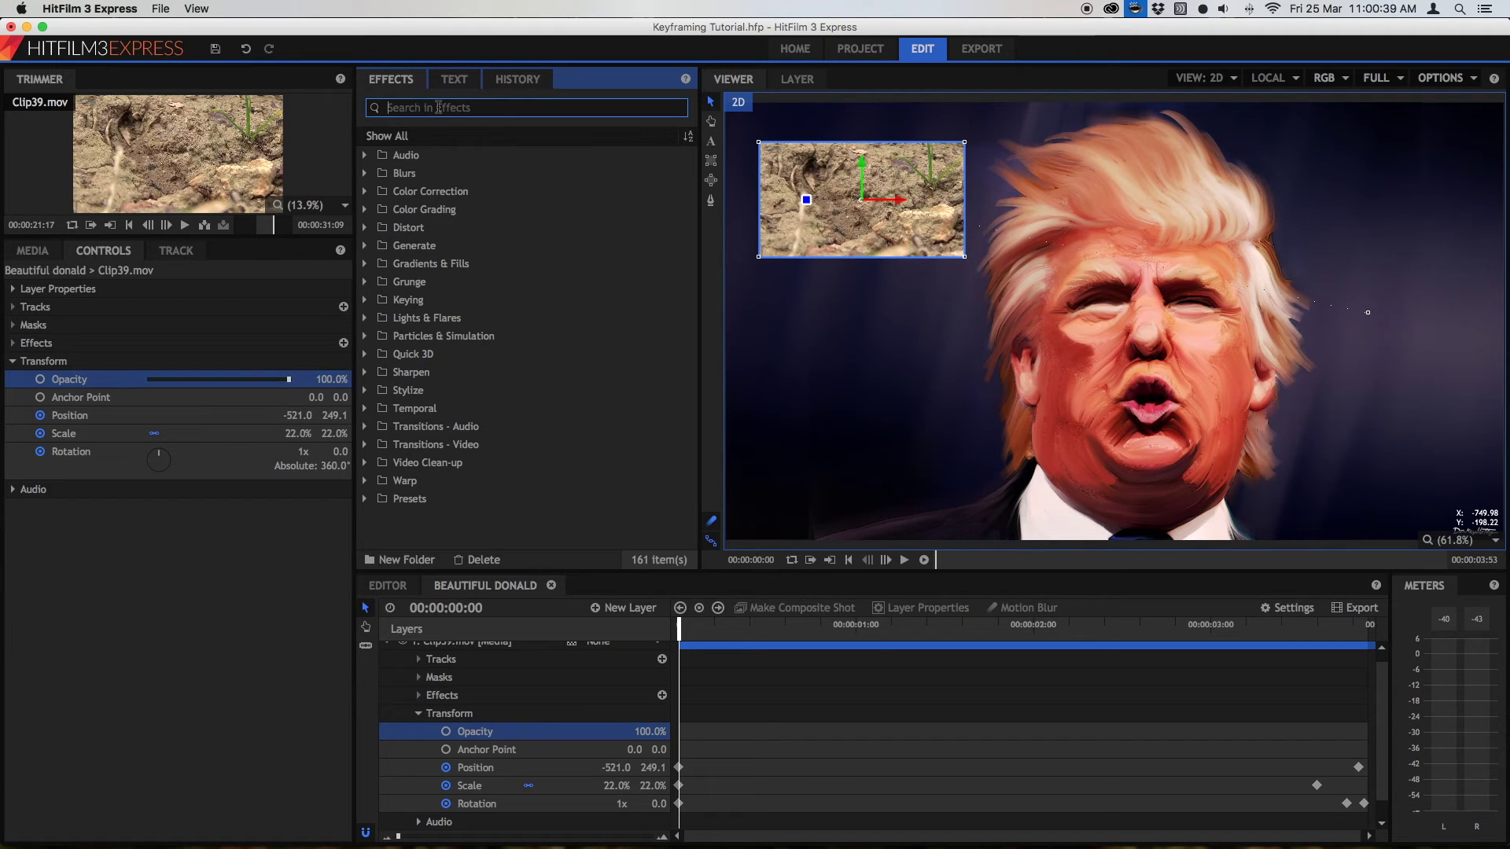
type("bright")
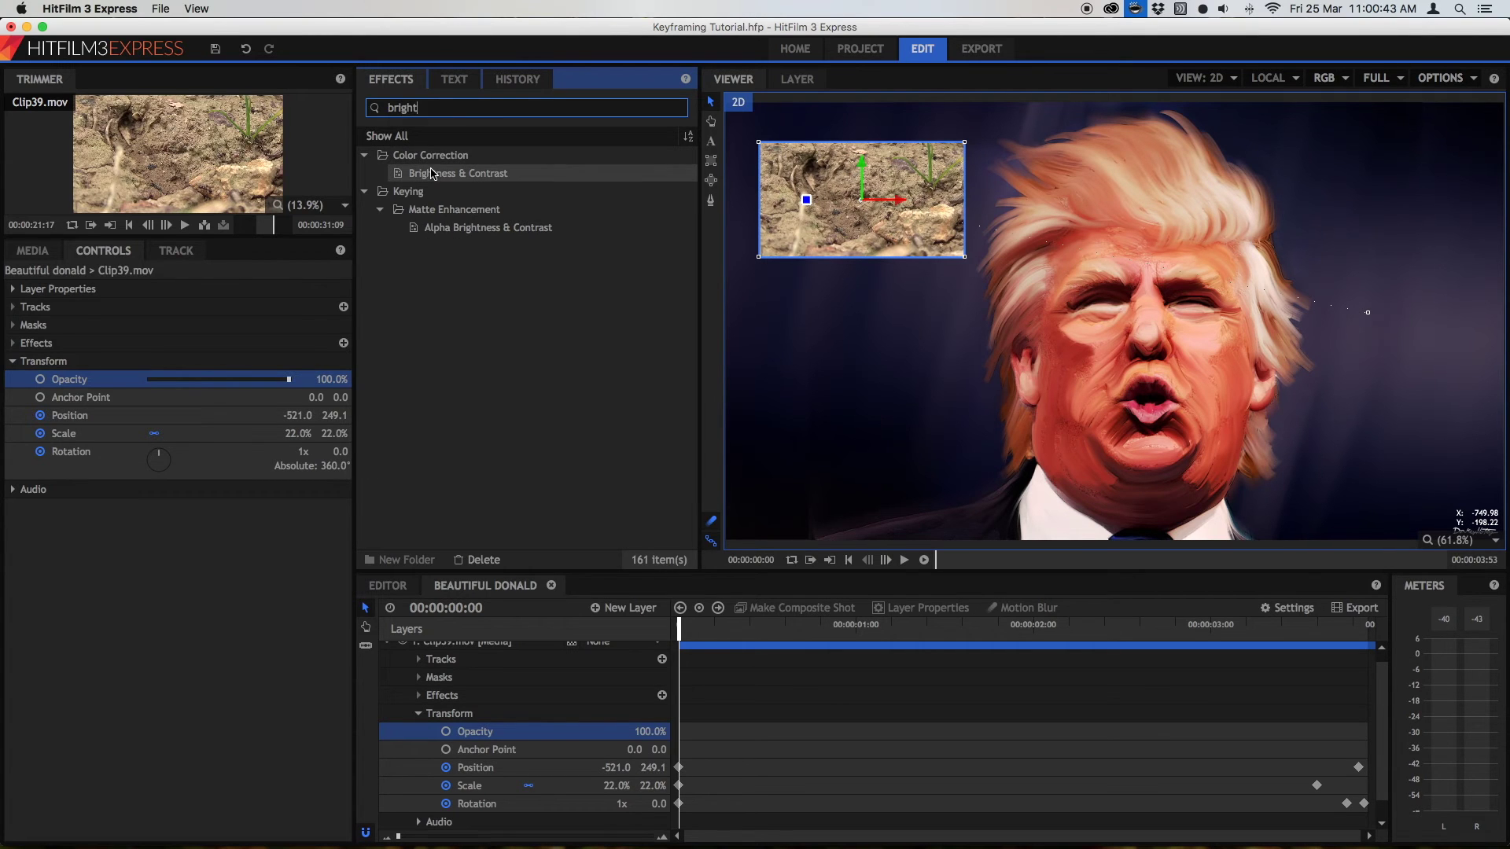
left_click_drag(434, 175, 462, 744)
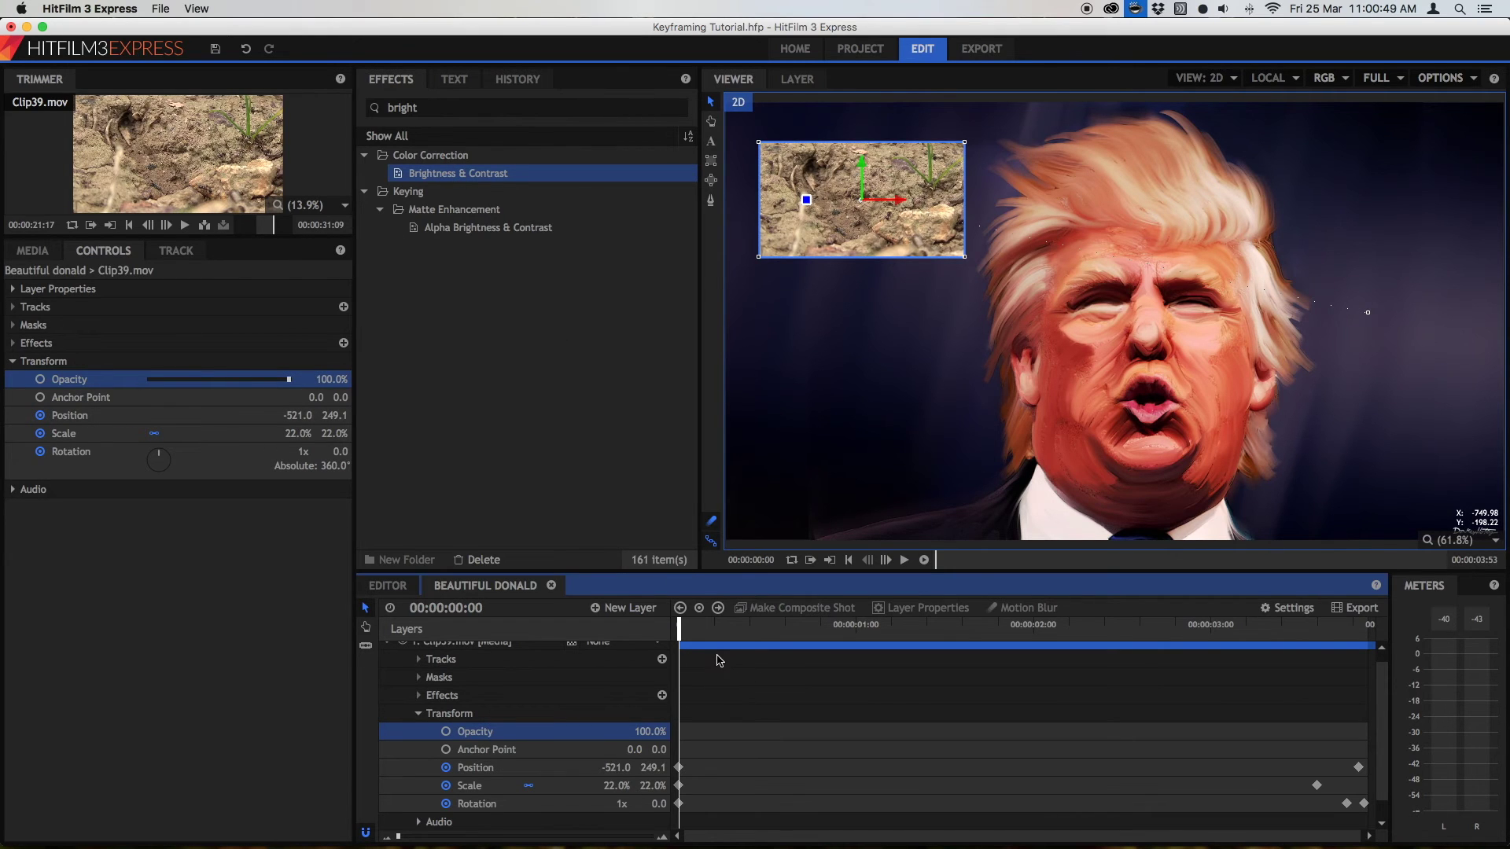
scroll(718, 661, "up", 1)
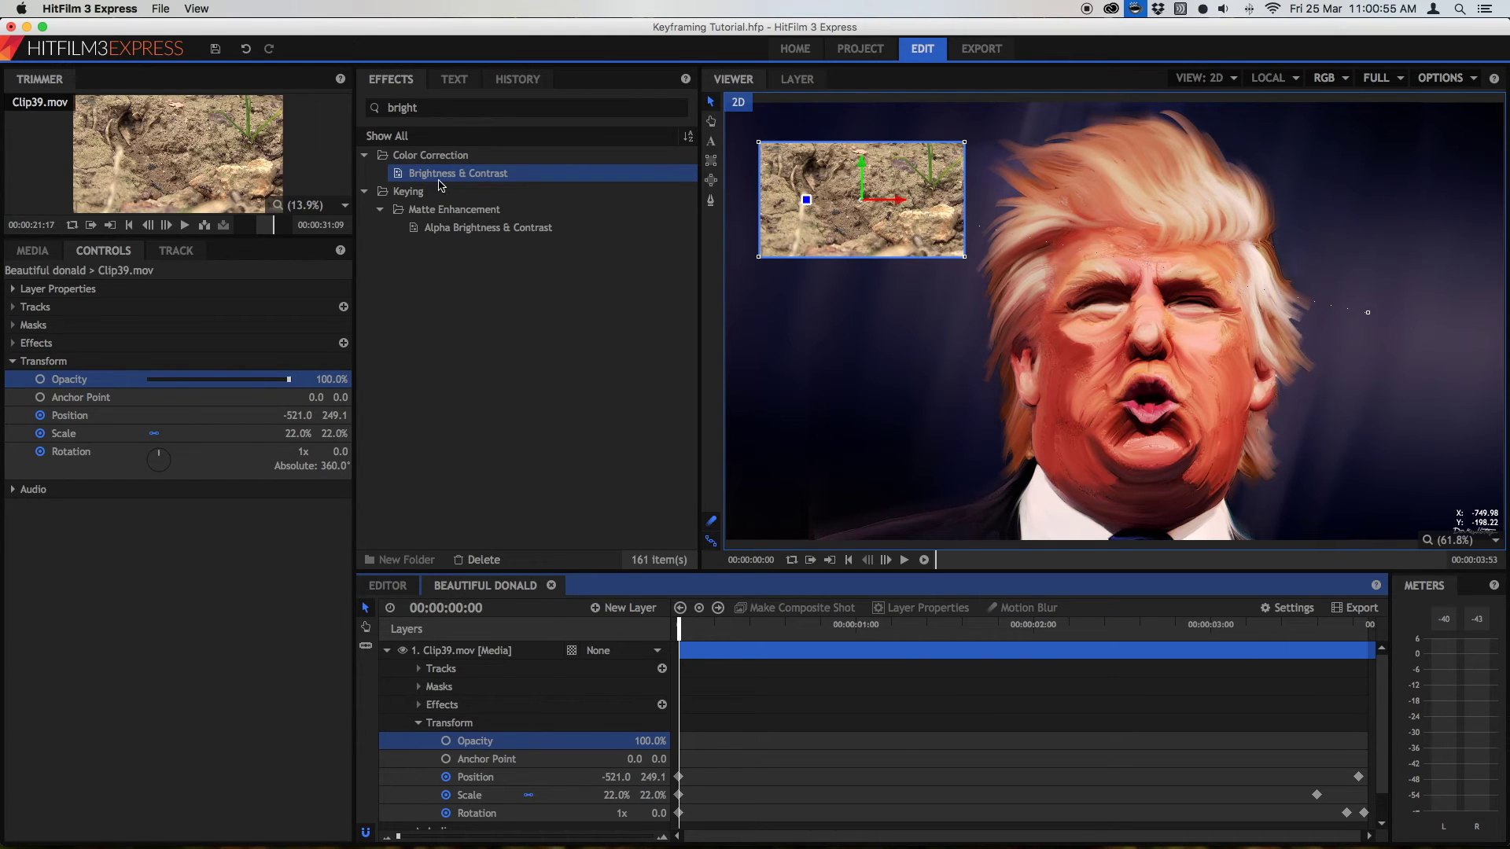
left_click_drag(441, 186, 31, 344)
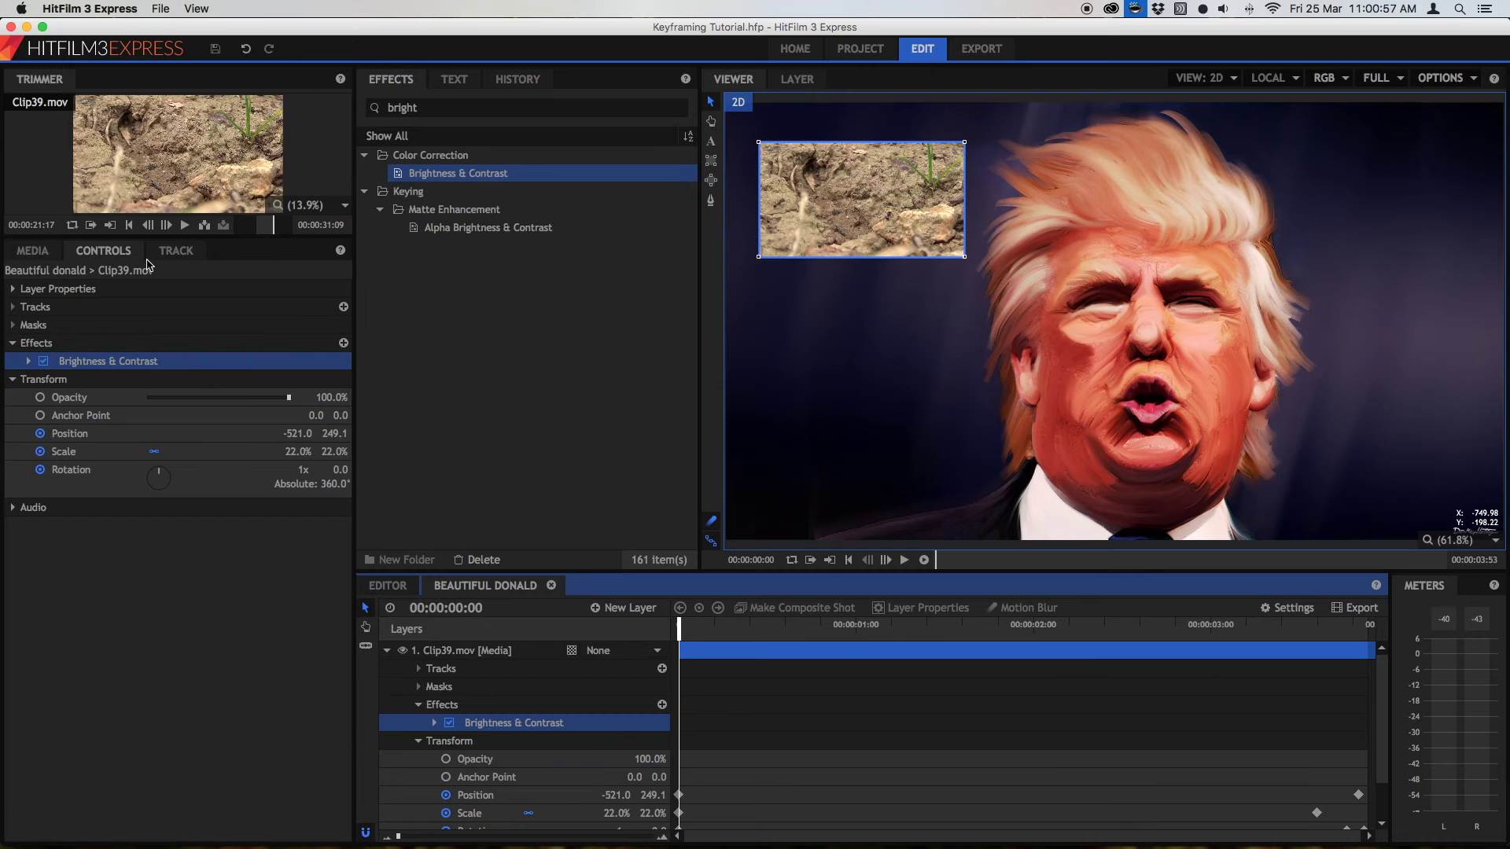
Step: Try raising the ant clip's brightness to 88, preview it, and return to the start
left_click(28, 360)
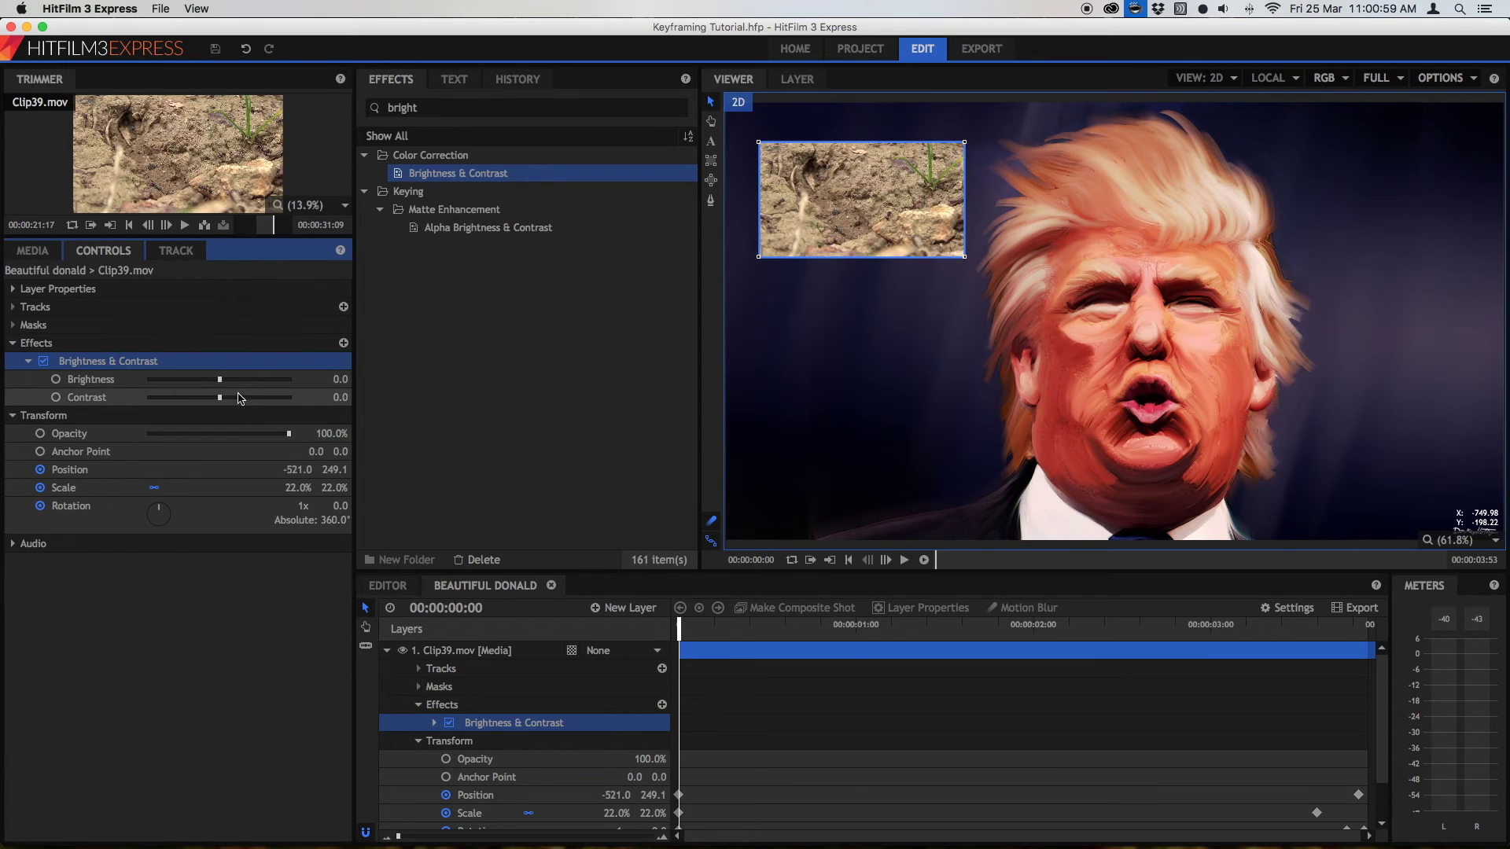
left_click_drag(219, 379, 280, 379)
key("space")
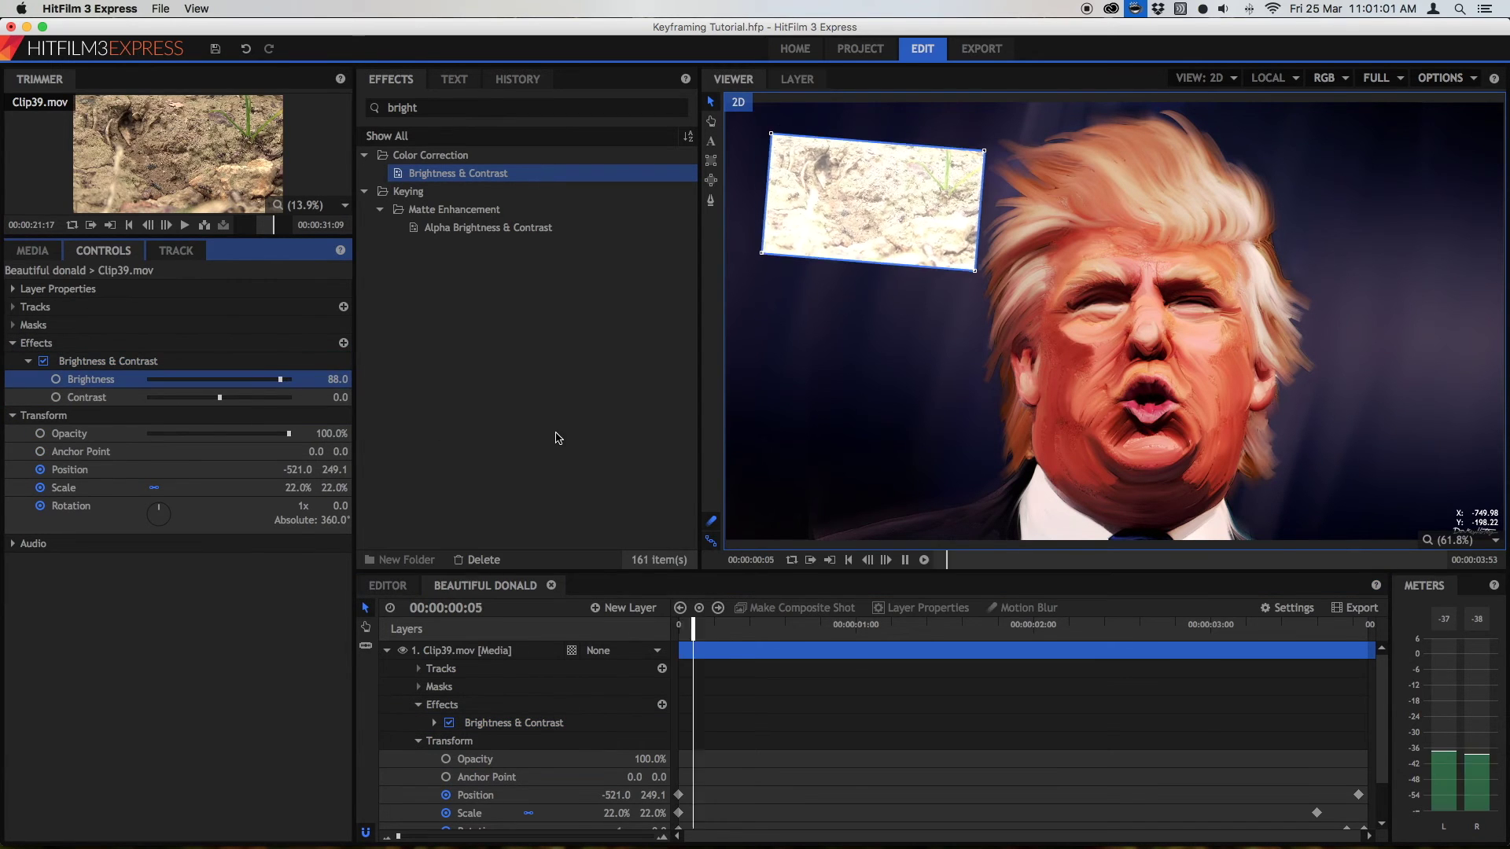
left_click(787, 630)
left_click(681, 630)
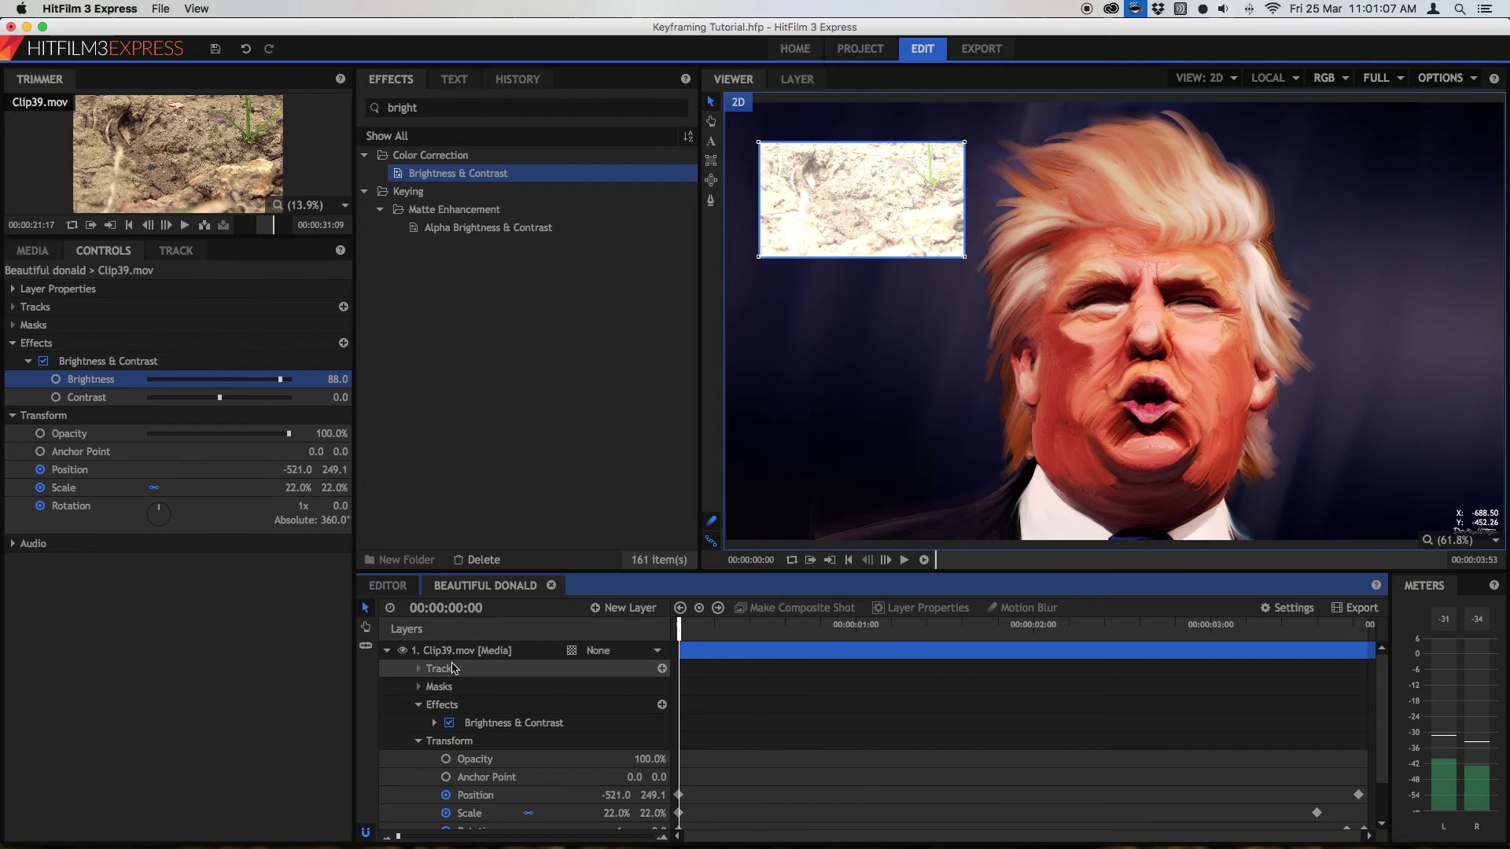
Step: Keyframe Brightness 32 and Contrast 100 at frame 0
left_click(56, 379)
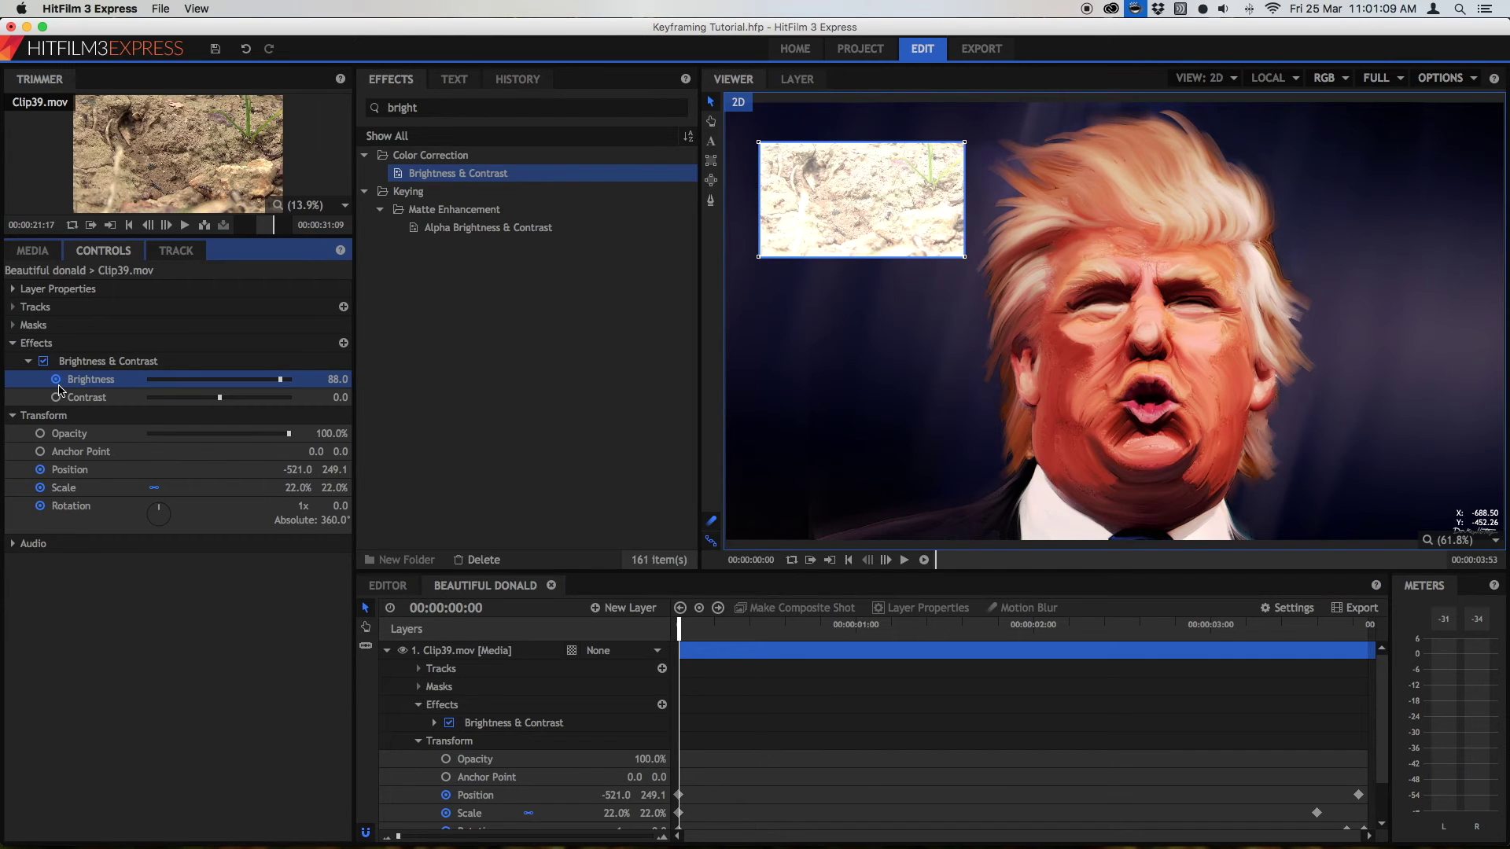
left_click(56, 398)
mouse_move(220, 398)
left_mouse_down()
mouse_move(326, 410)
mouse_move(281, 381)
mouse_move(244, 384)
left_mouse_up()
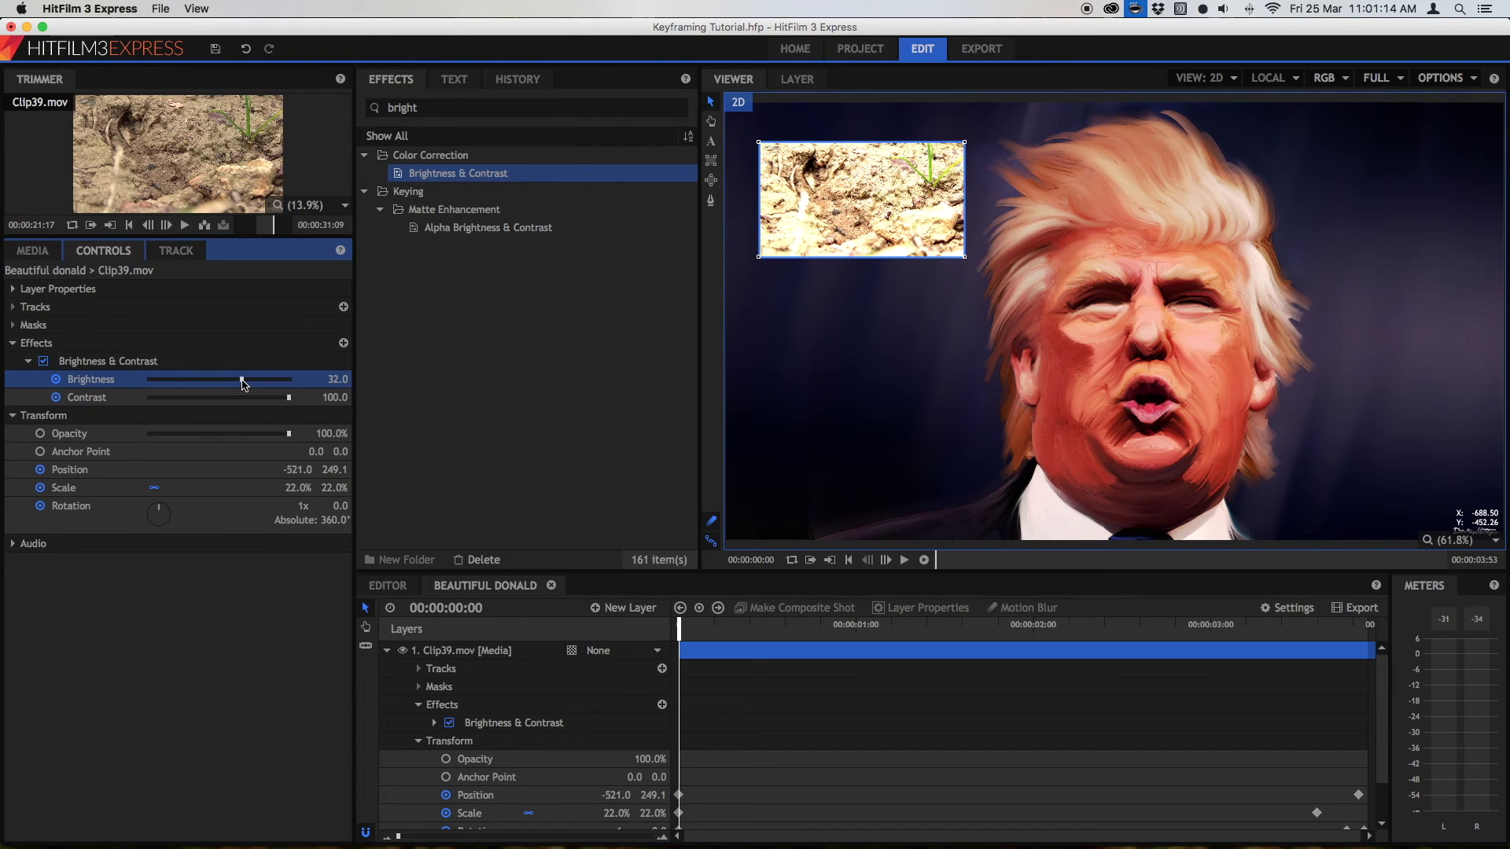
left_click(1284, 608)
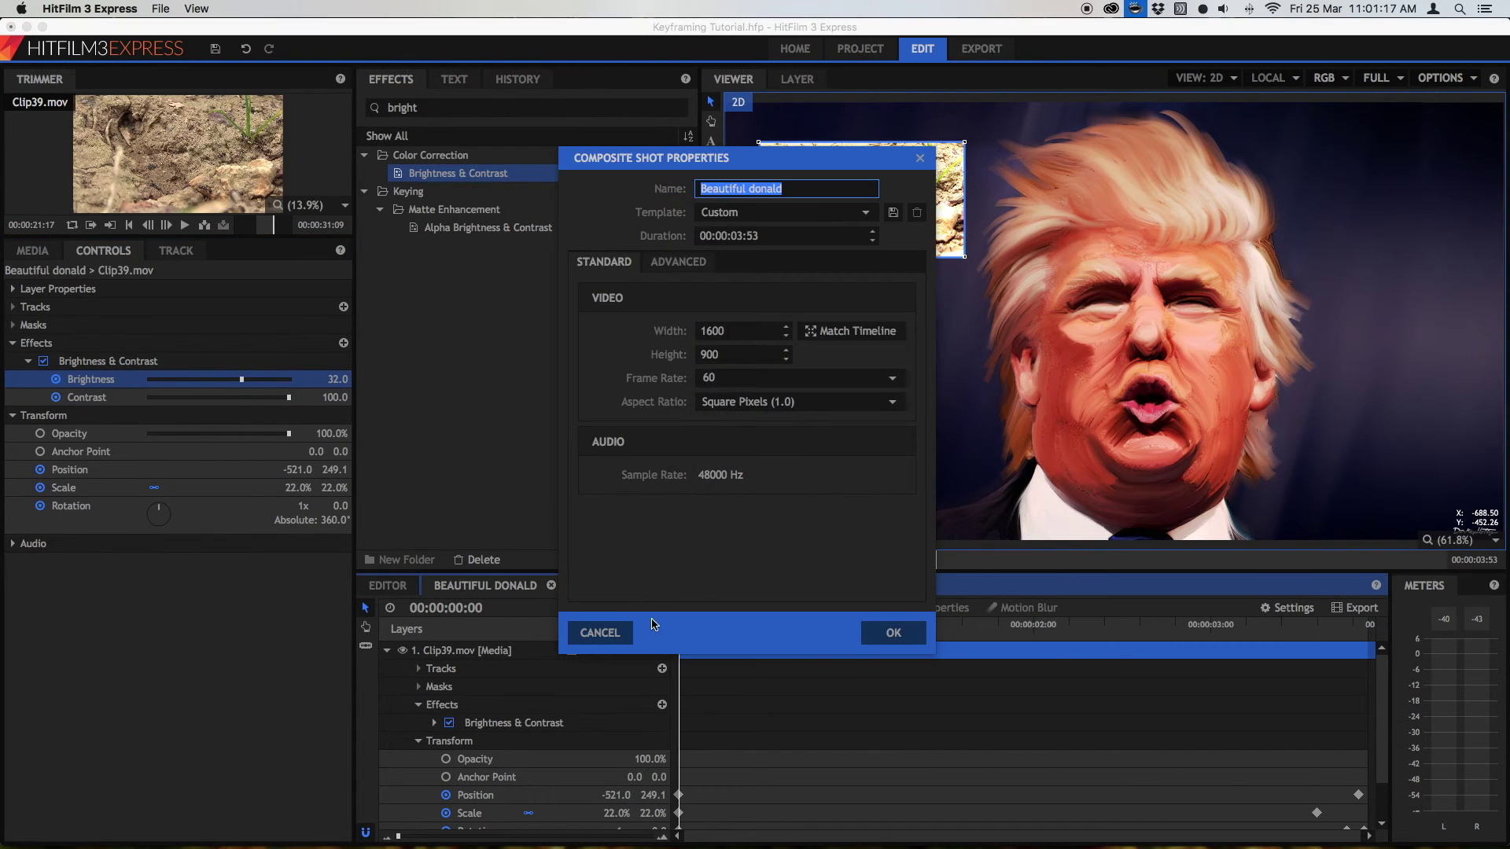
left_click(614, 633)
Step: At 3:32 set Brightness -44 and Contrast -74, then play back the animation
left_click(1306, 626)
left_click_drag(240, 382, 167, 403)
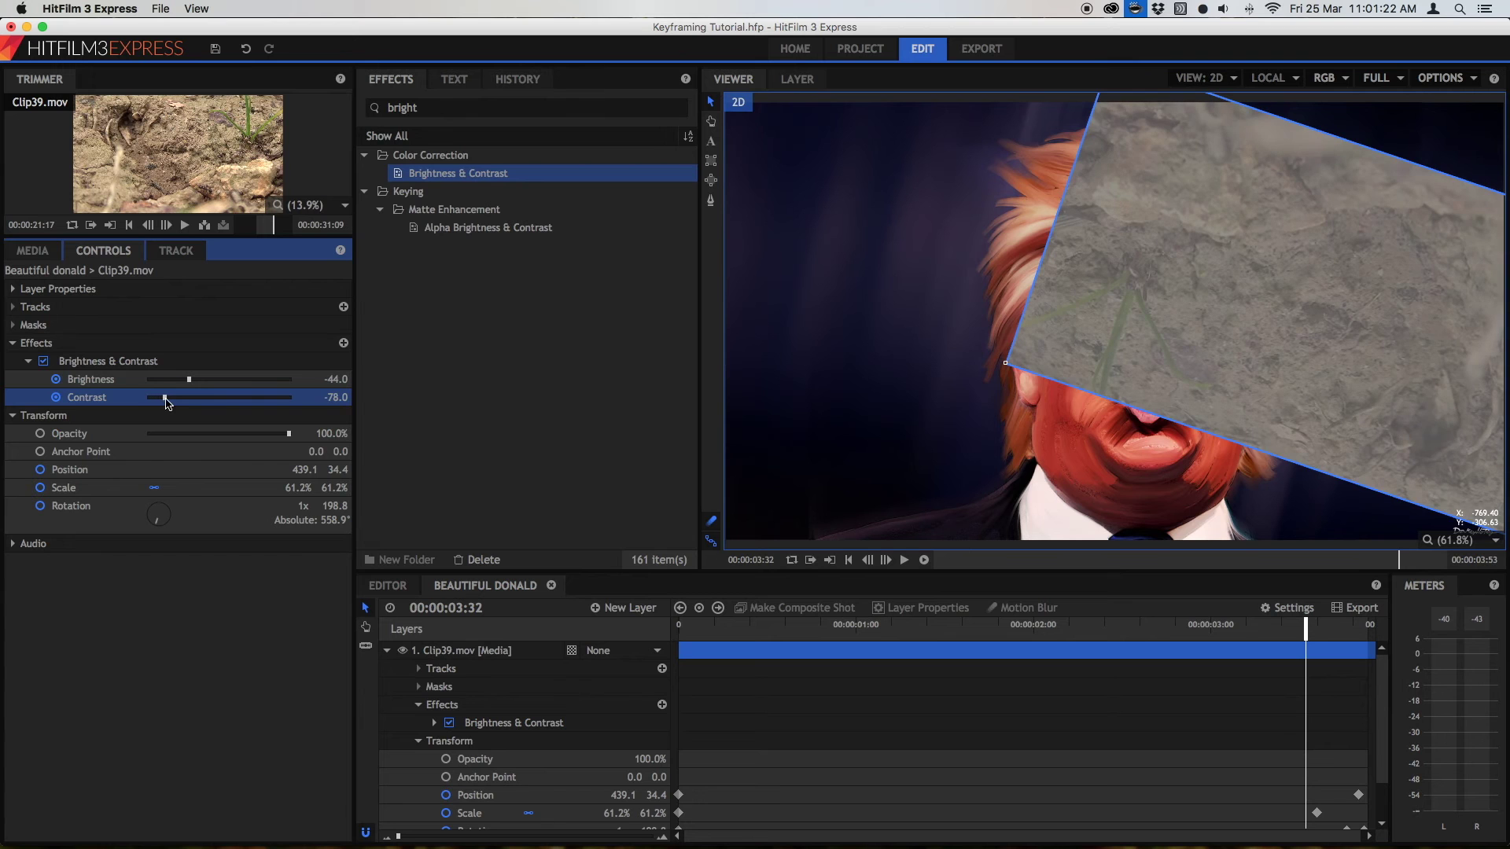
left_click_drag(756, 630, 616, 617)
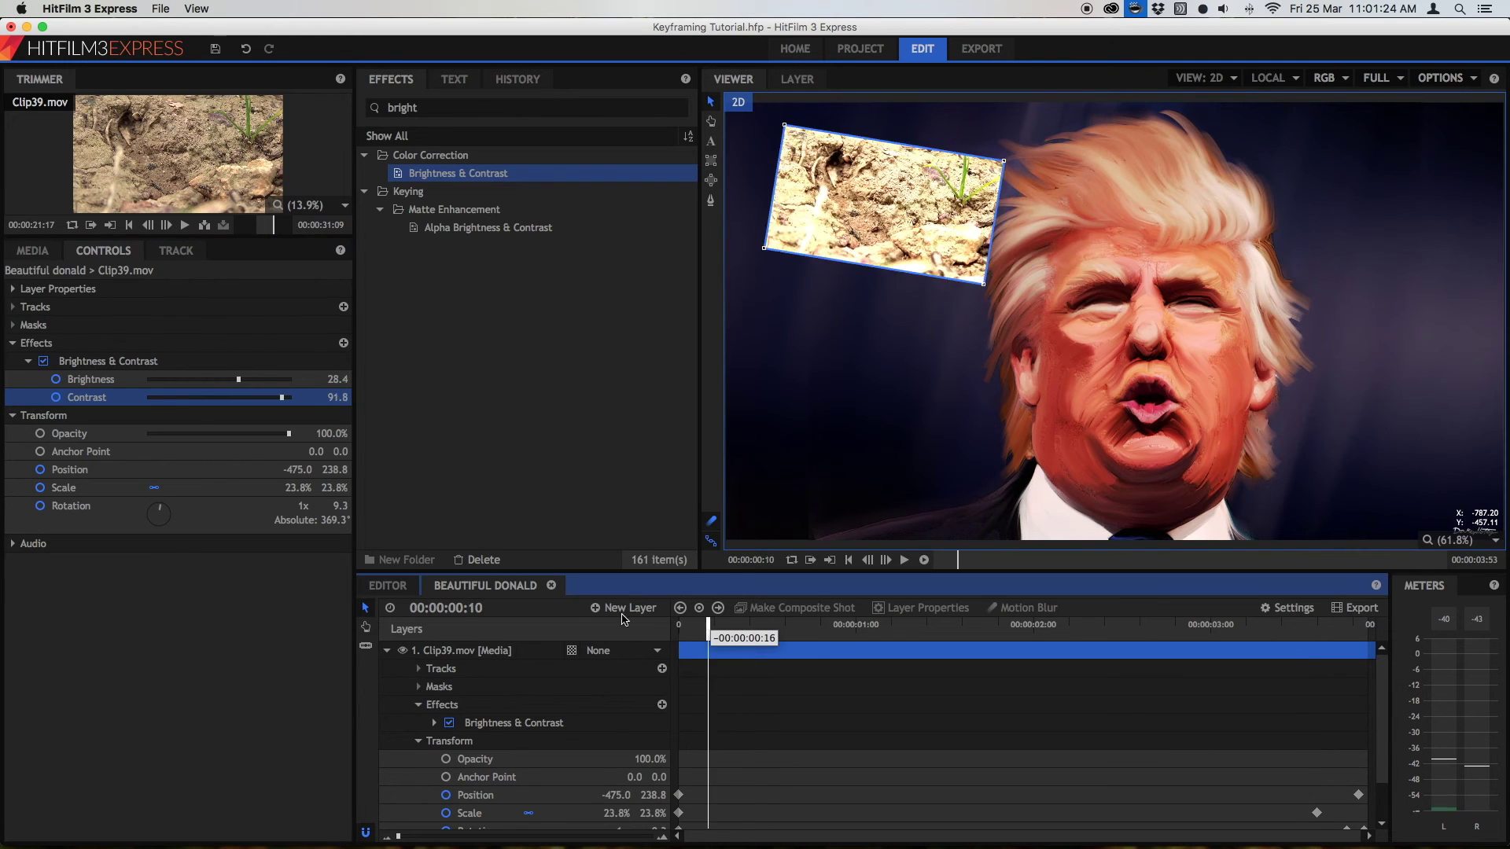
key("space")
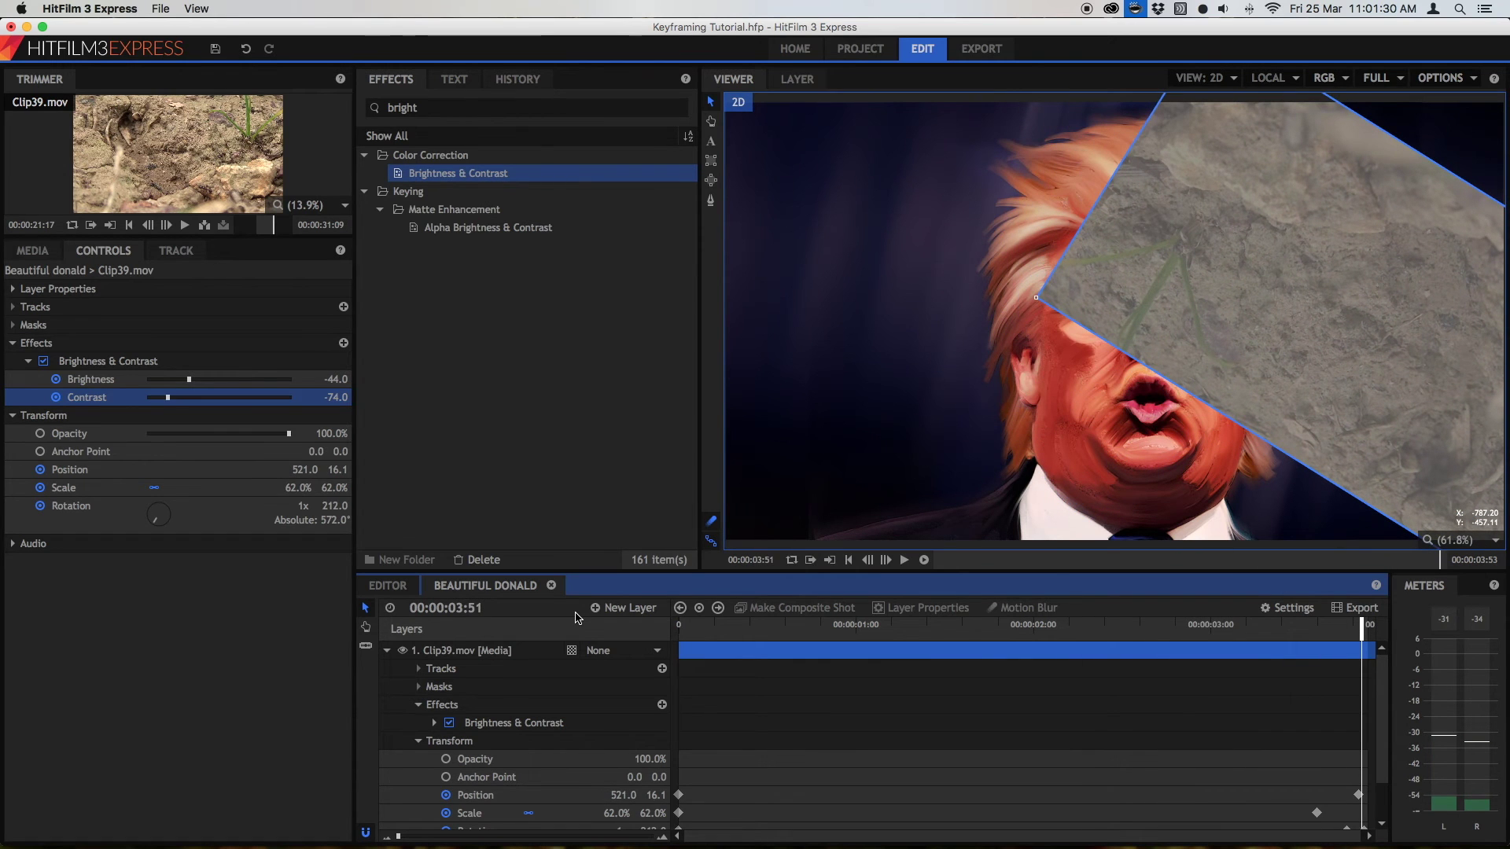
Step: Clear the effects search and drop a Bonfire layer onto the composite
double_click(442, 108)
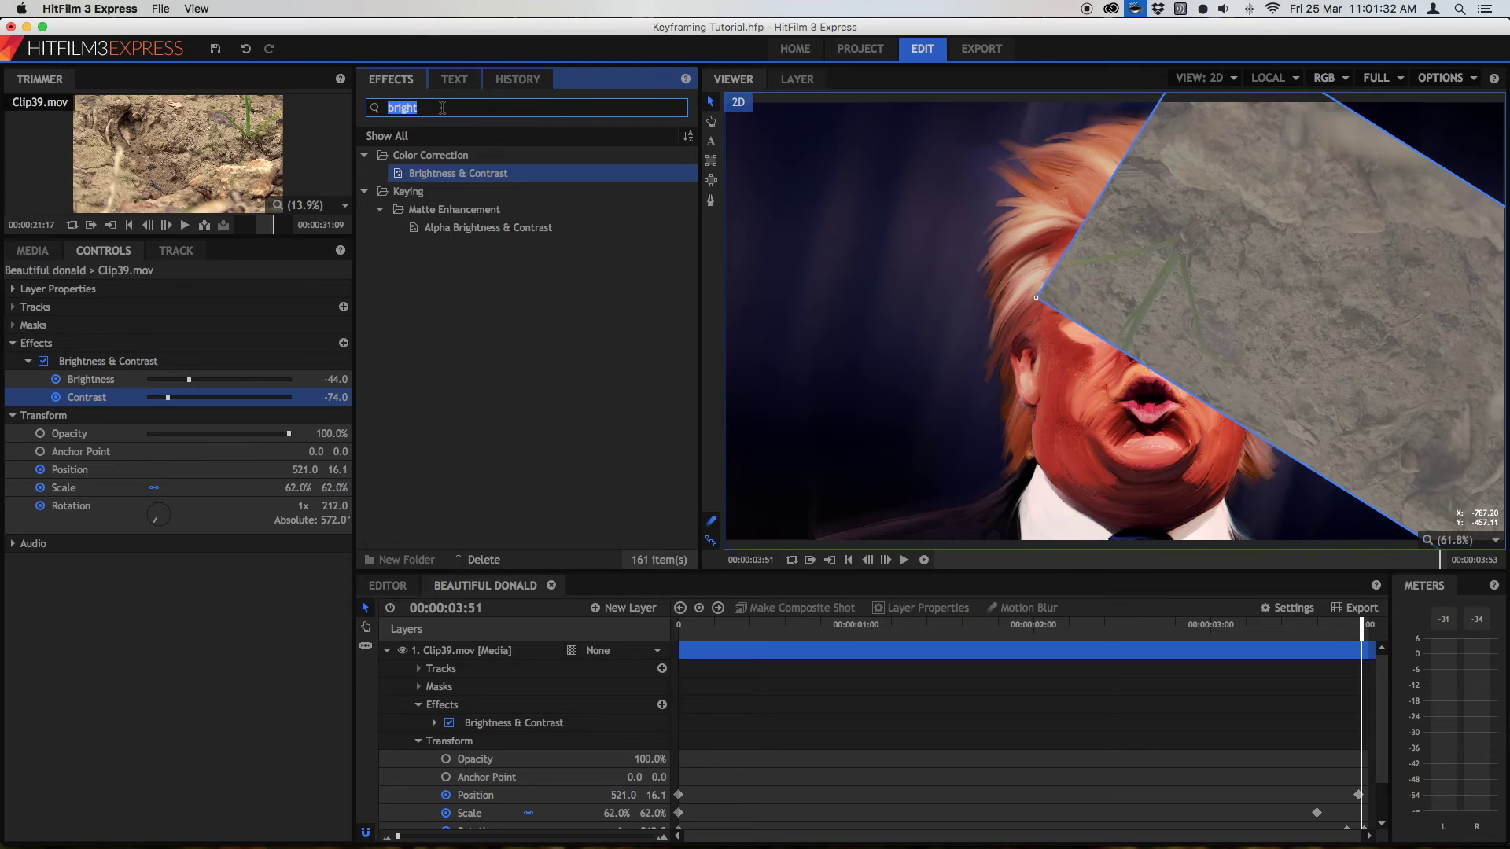
key("BackSpace")
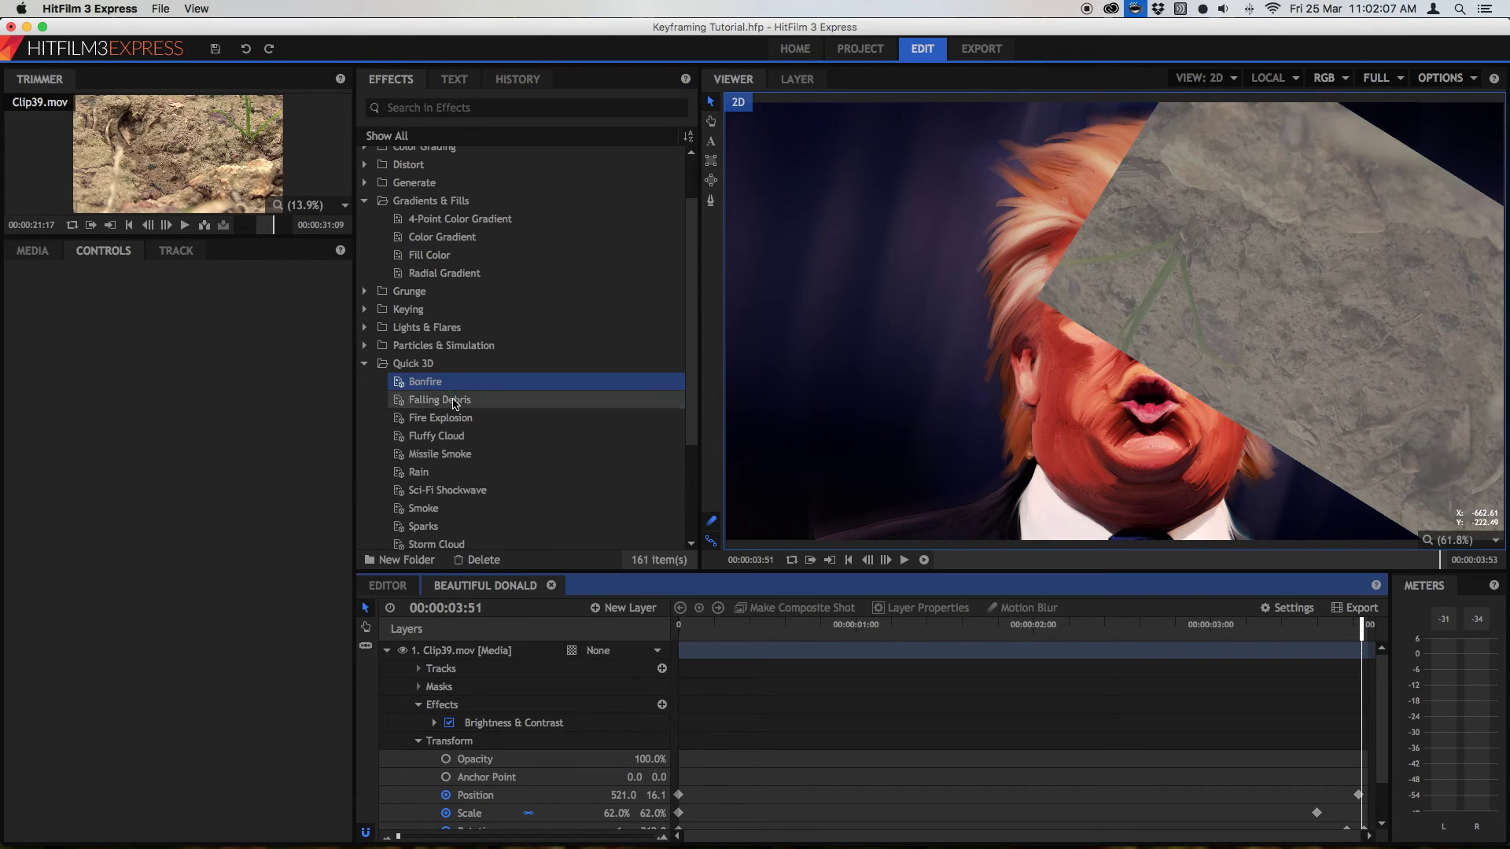
left_click_drag(455, 403, 721, 661)
Step: Preview the composite, then hide and collapse the Clip39.mov layer
left_click(693, 634)
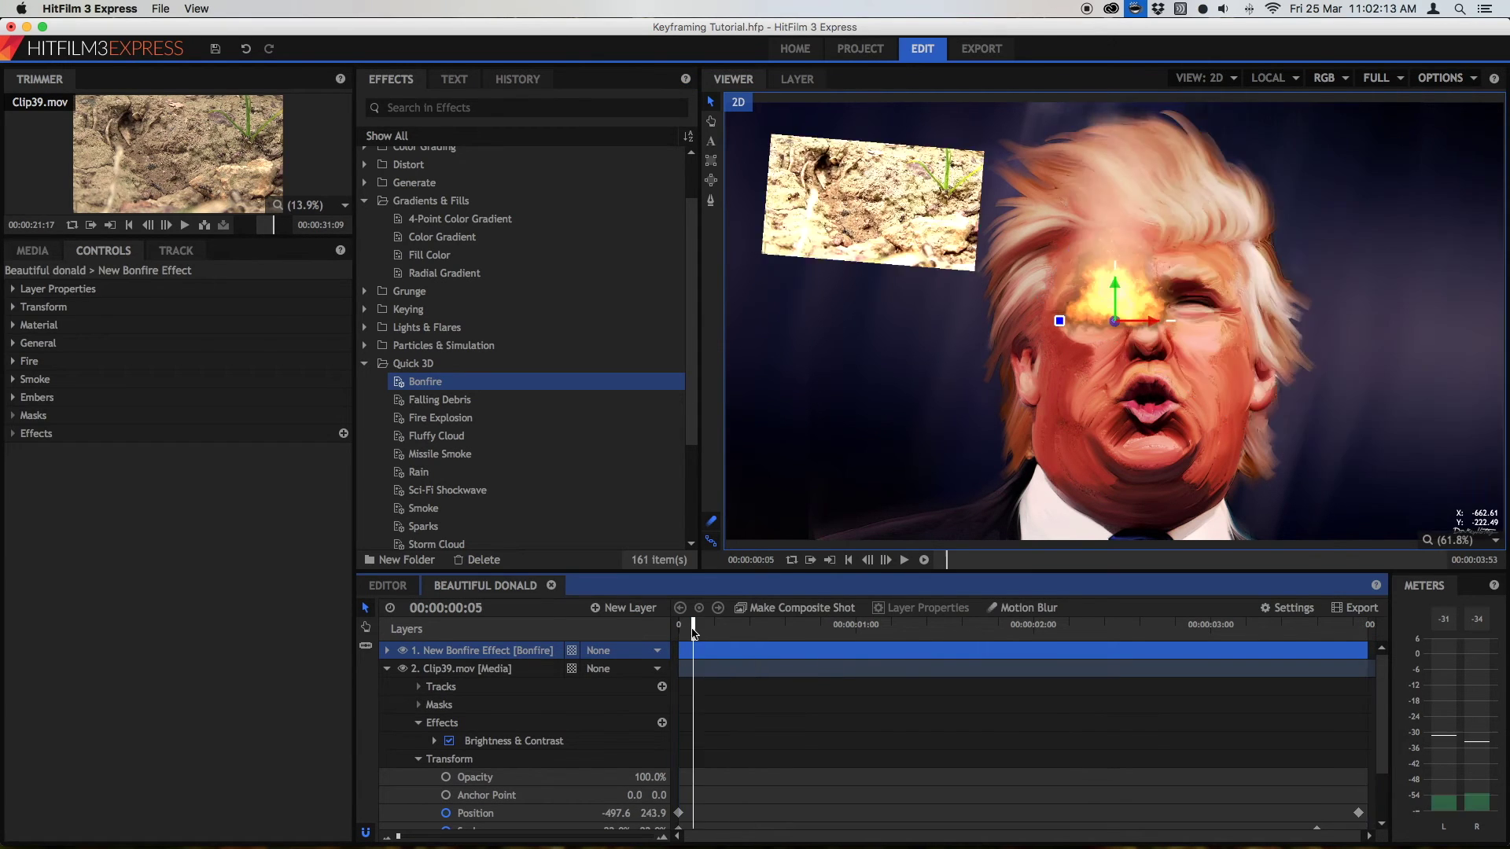
key("space")
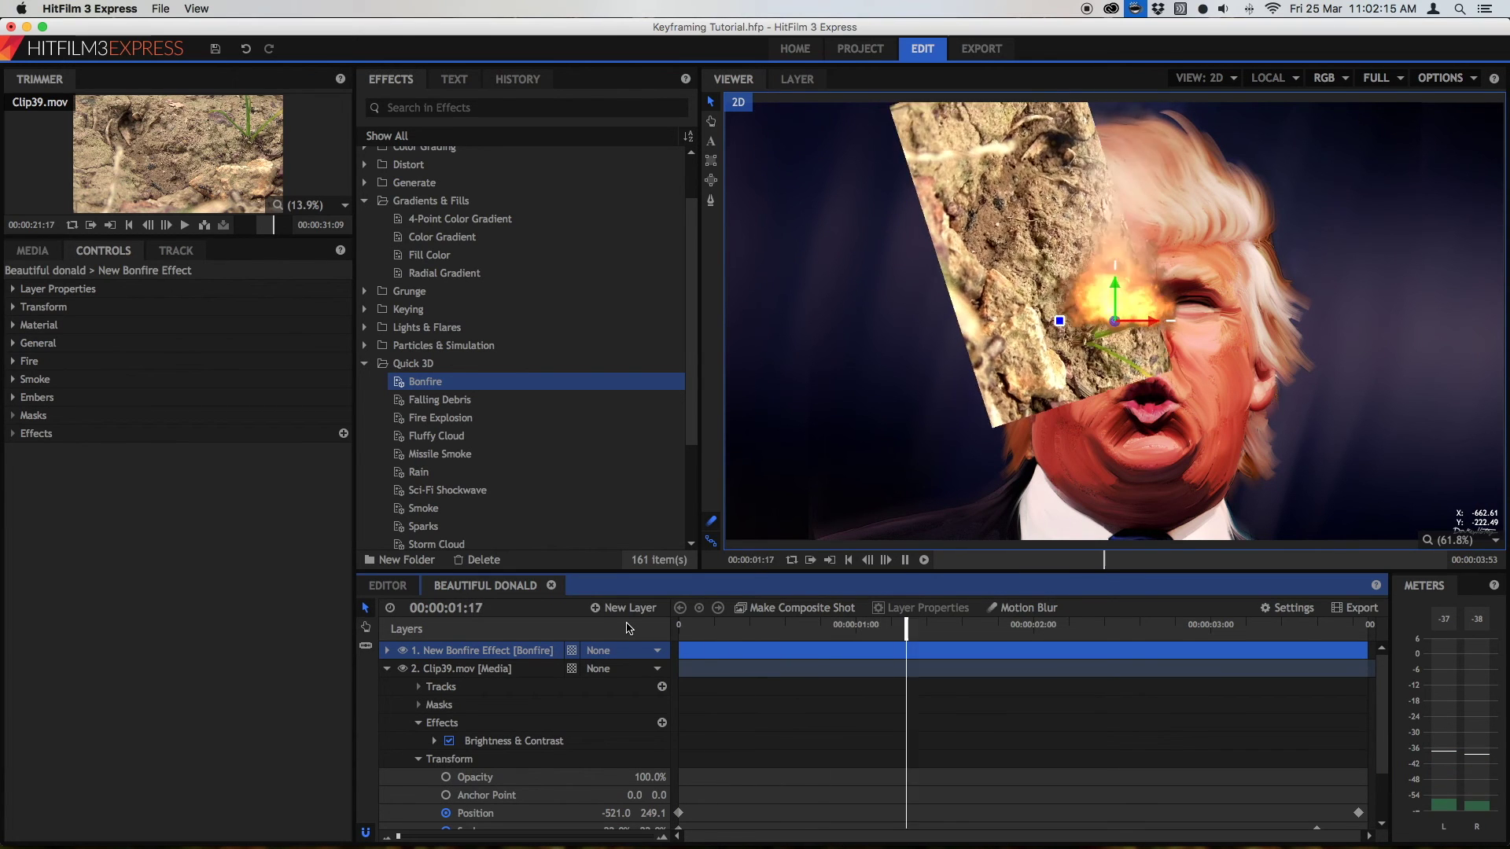
key("space")
left_click(401, 670)
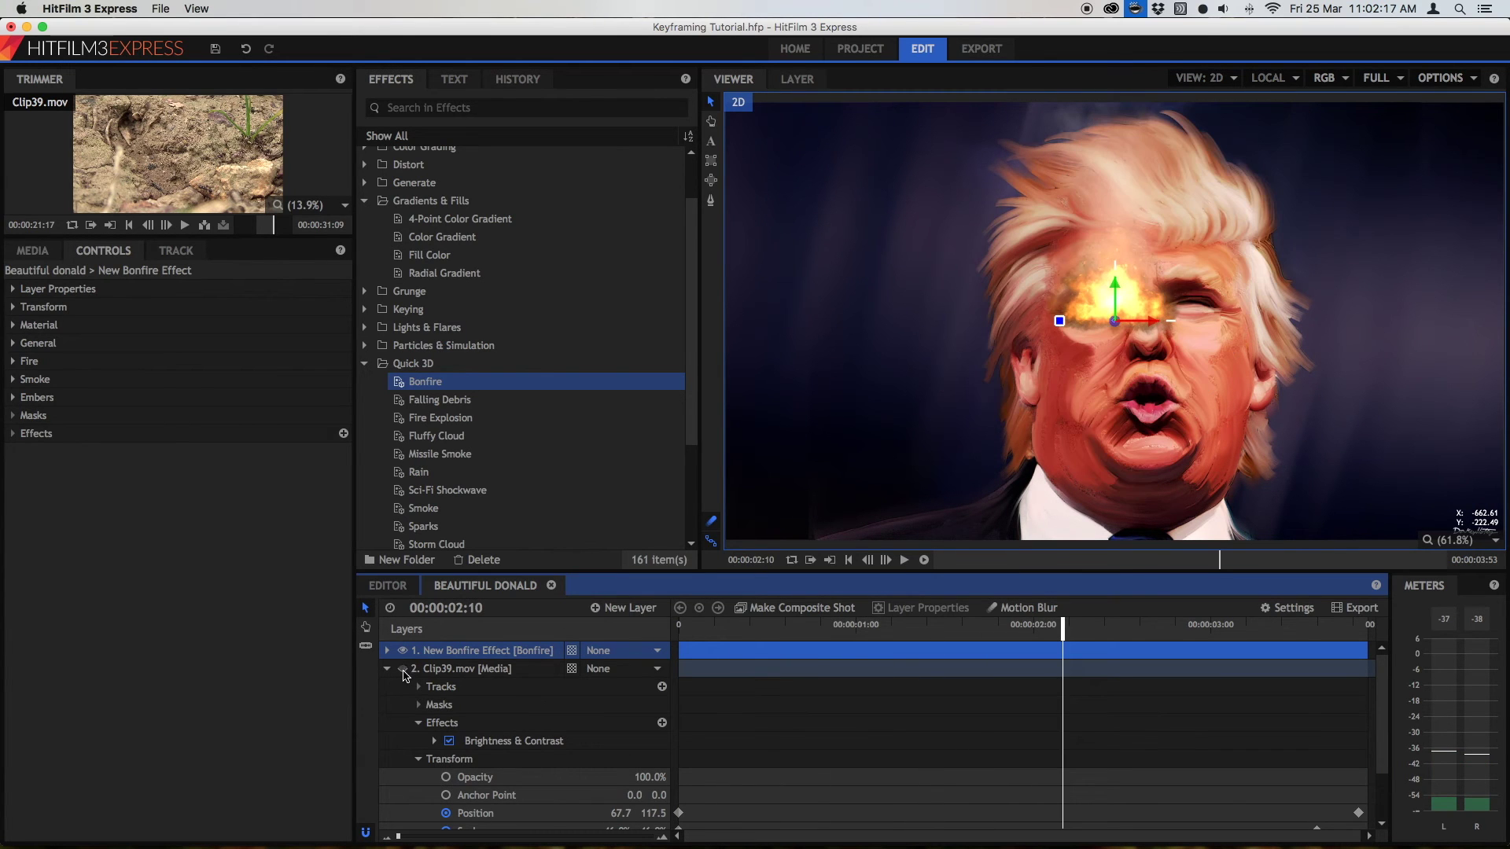
left_click(386, 669)
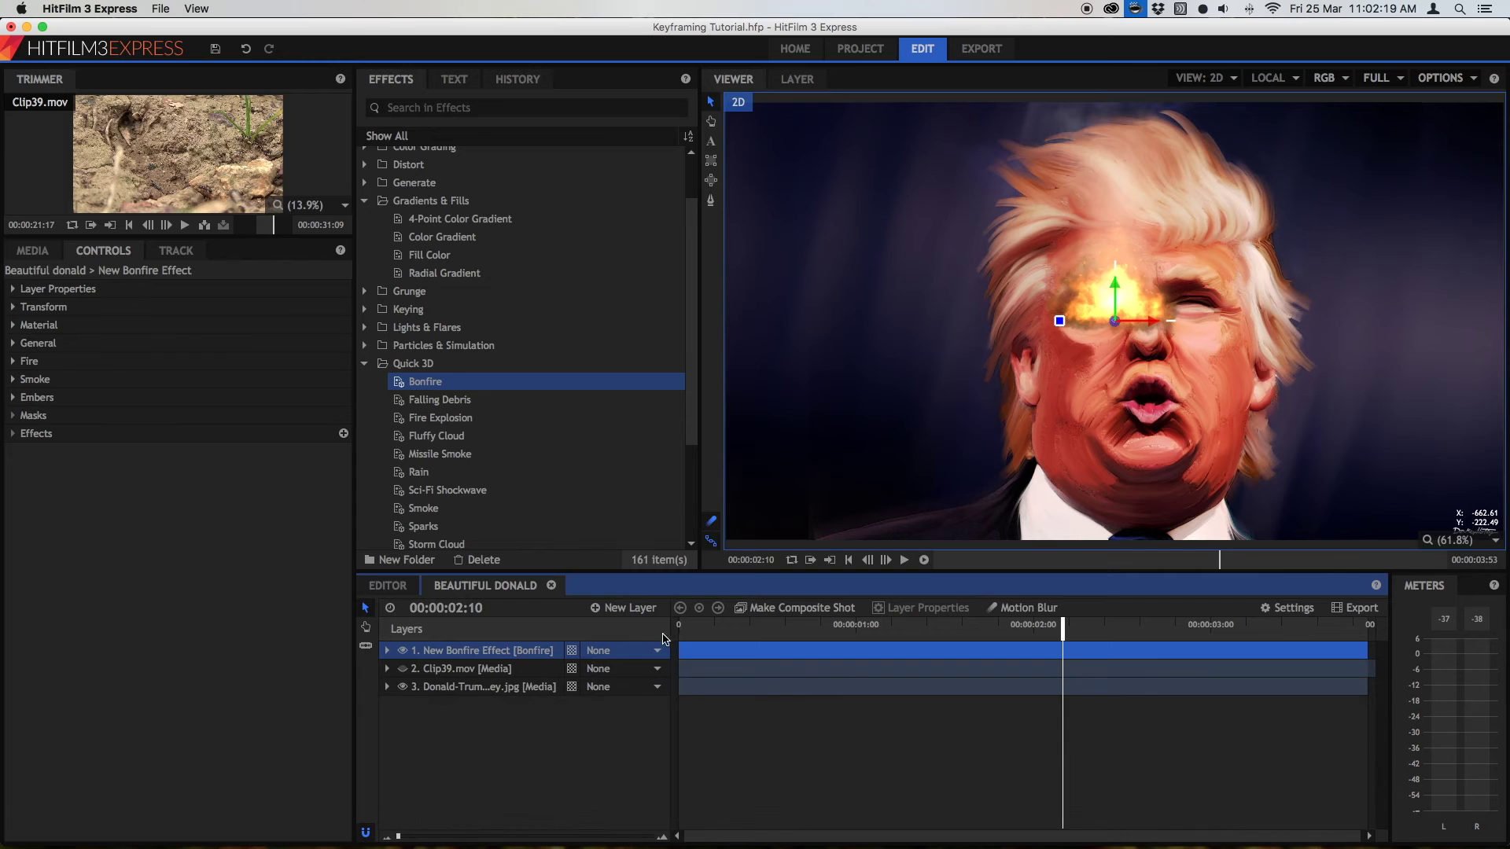
Step: Try a larger fire size and higher fire intensity on the bonfire, undoing both
left_click_drag(693, 626, 516, 641)
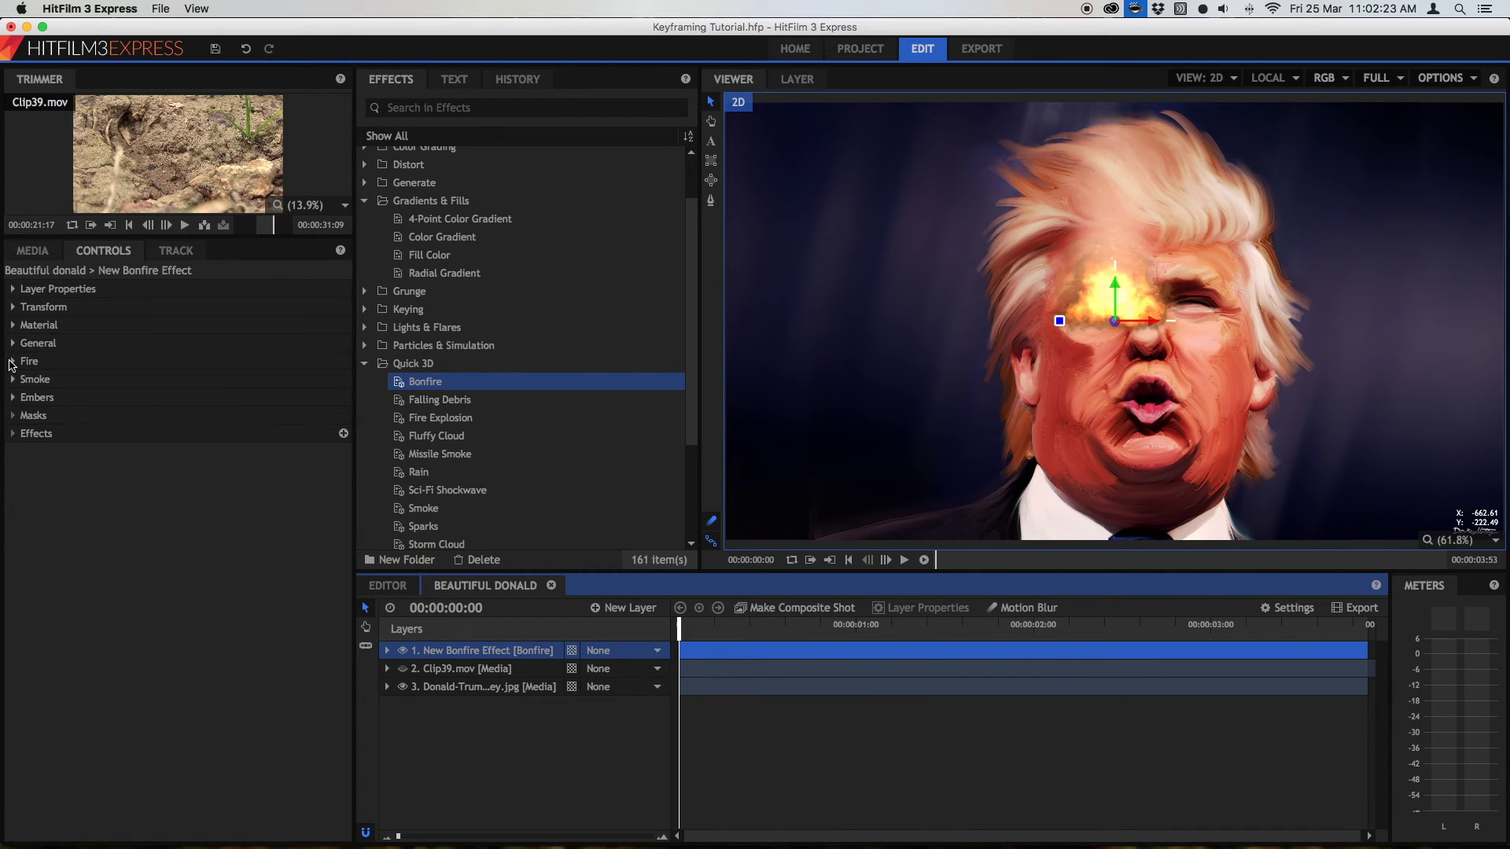
left_click(11, 361)
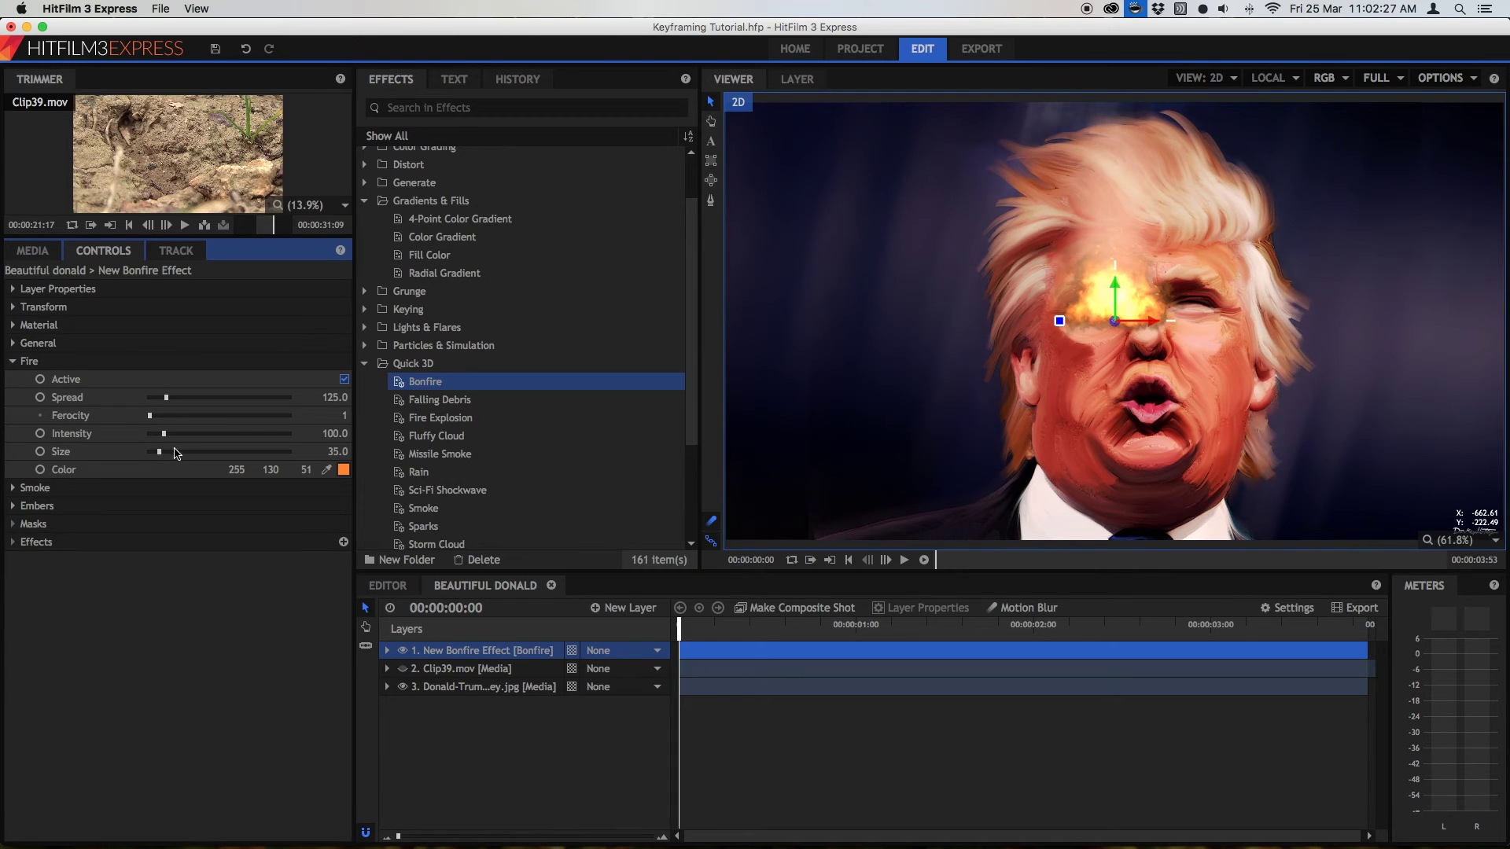
left_click_drag(176, 454, 238, 454)
key("super+z")
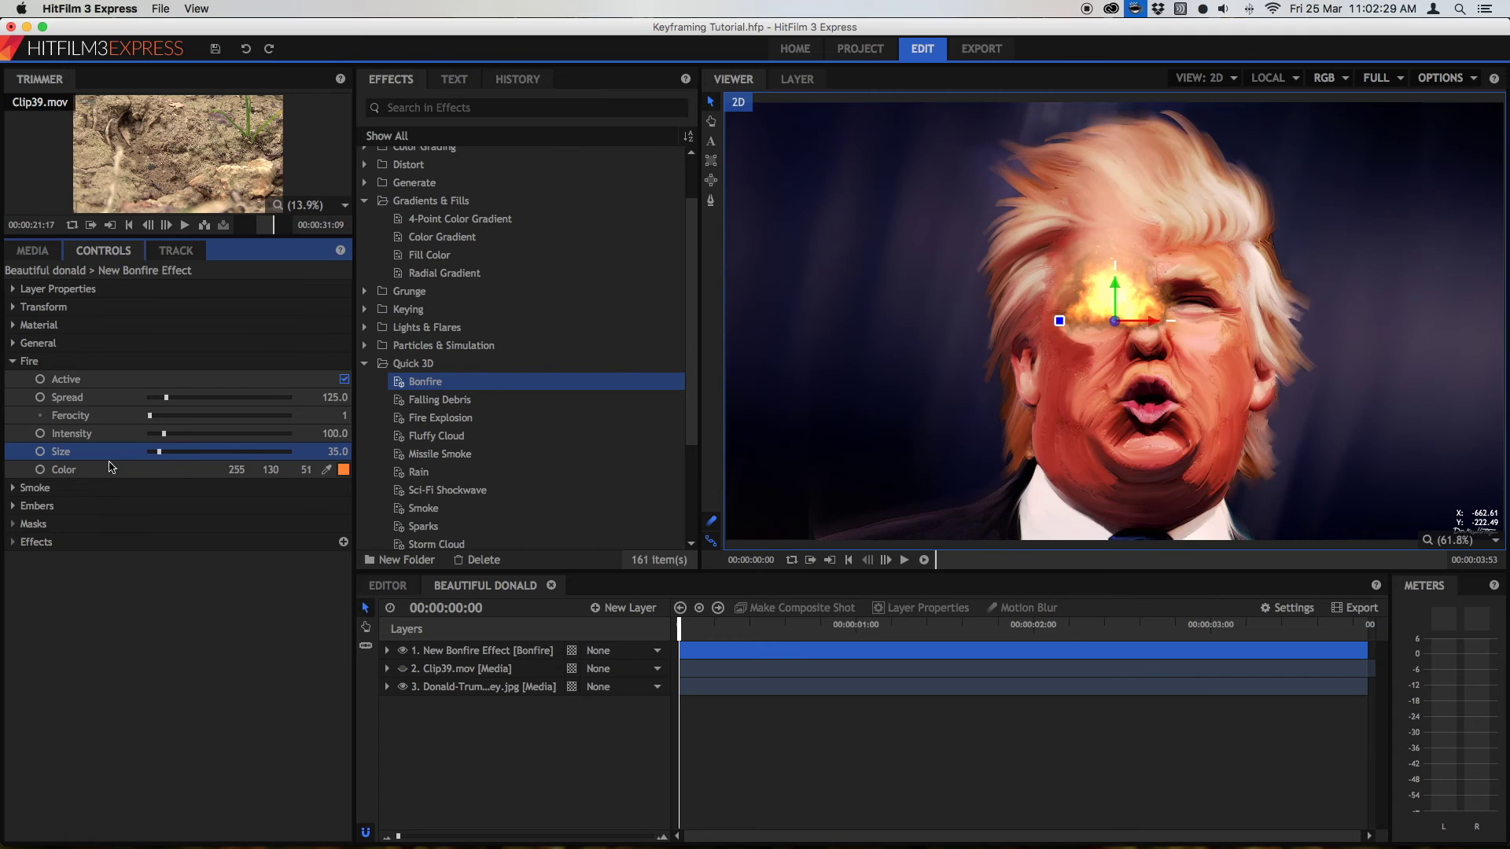
left_click(14, 489)
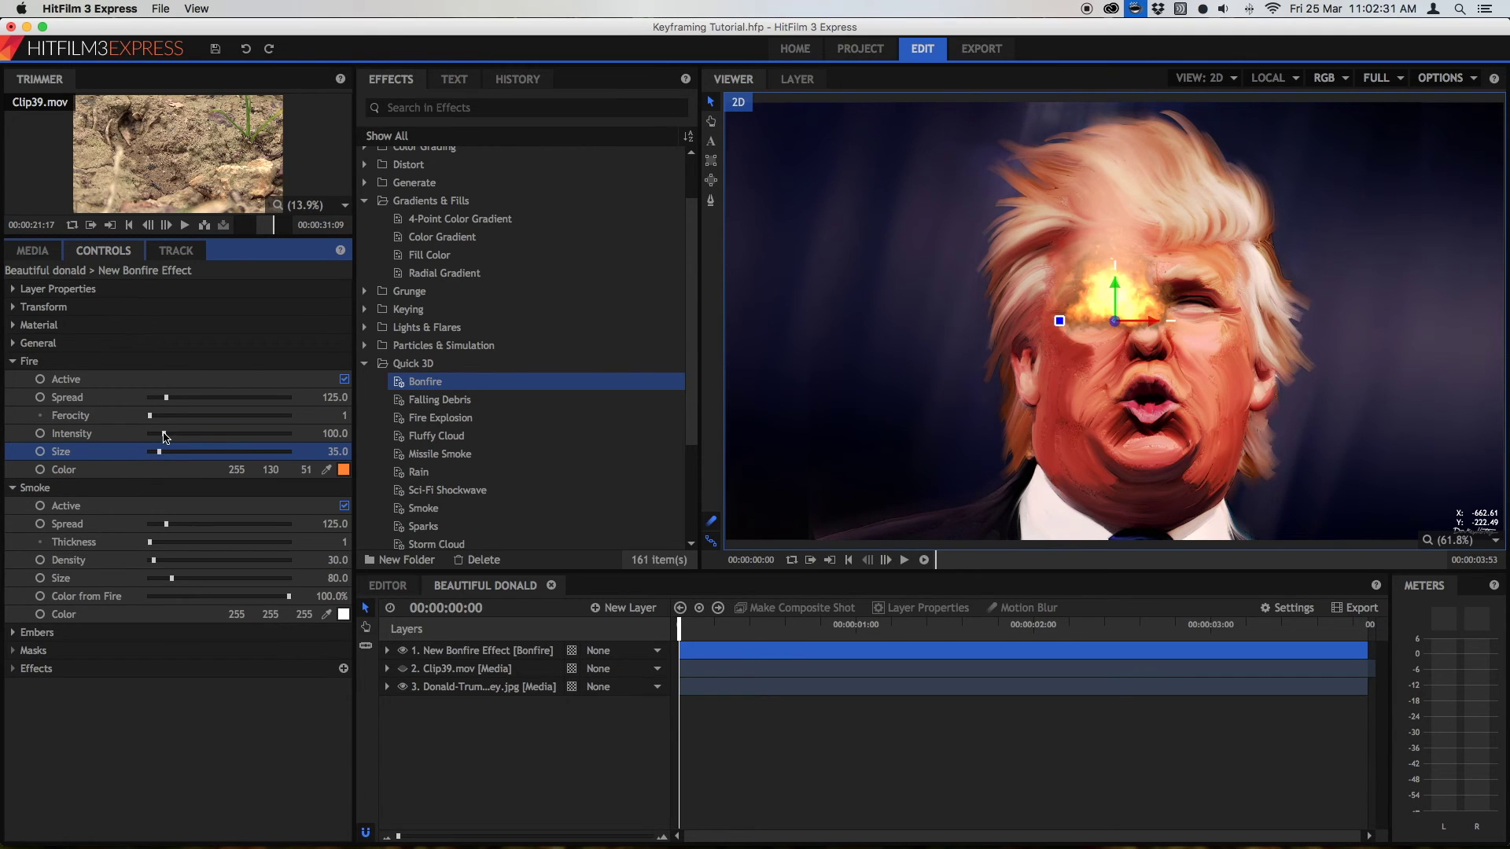
left_click_drag(190, 435, 255, 434)
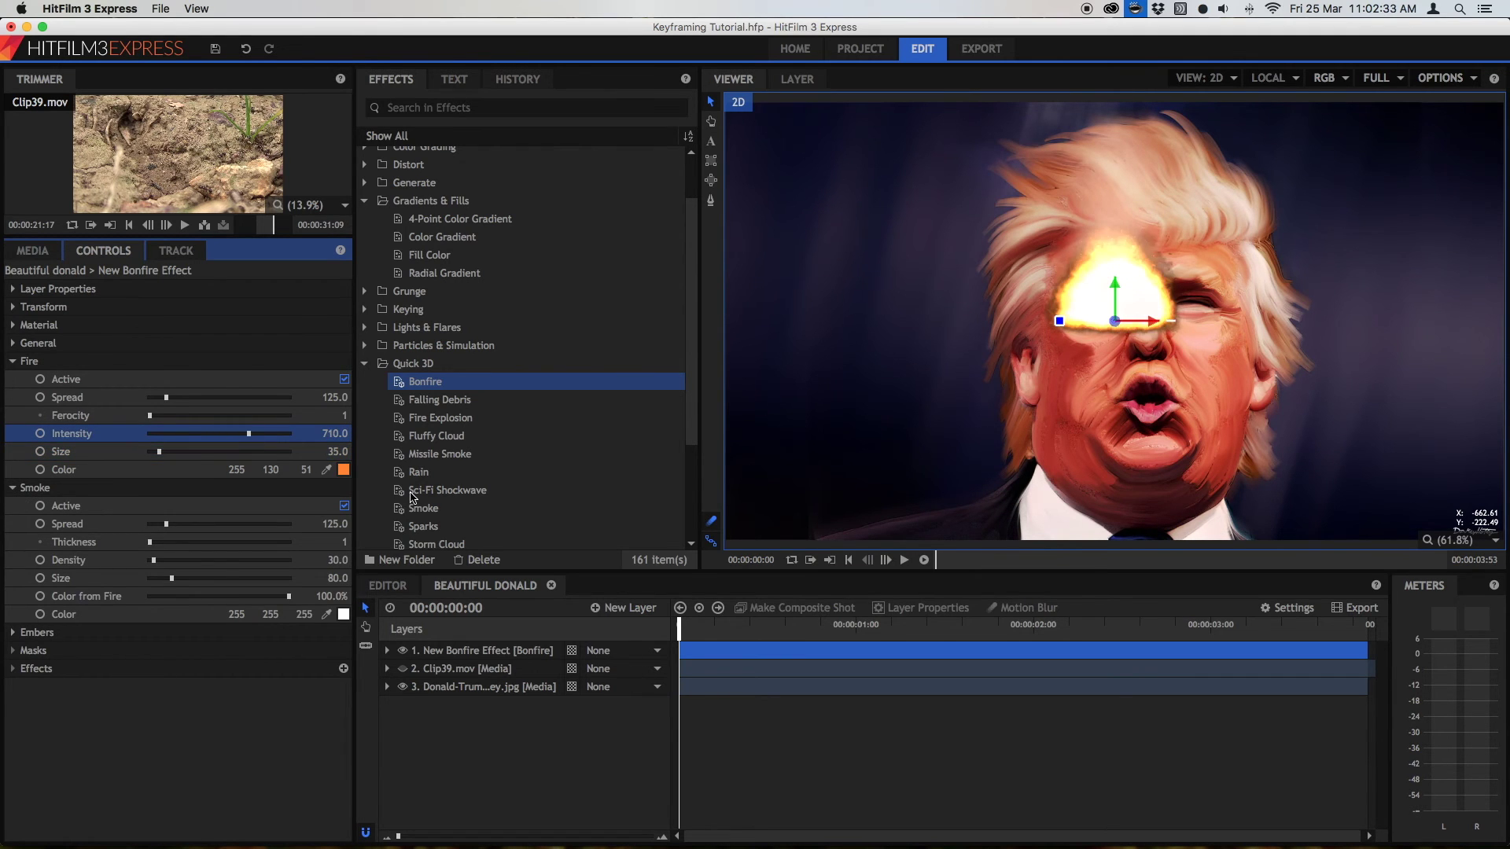
key("super+z")
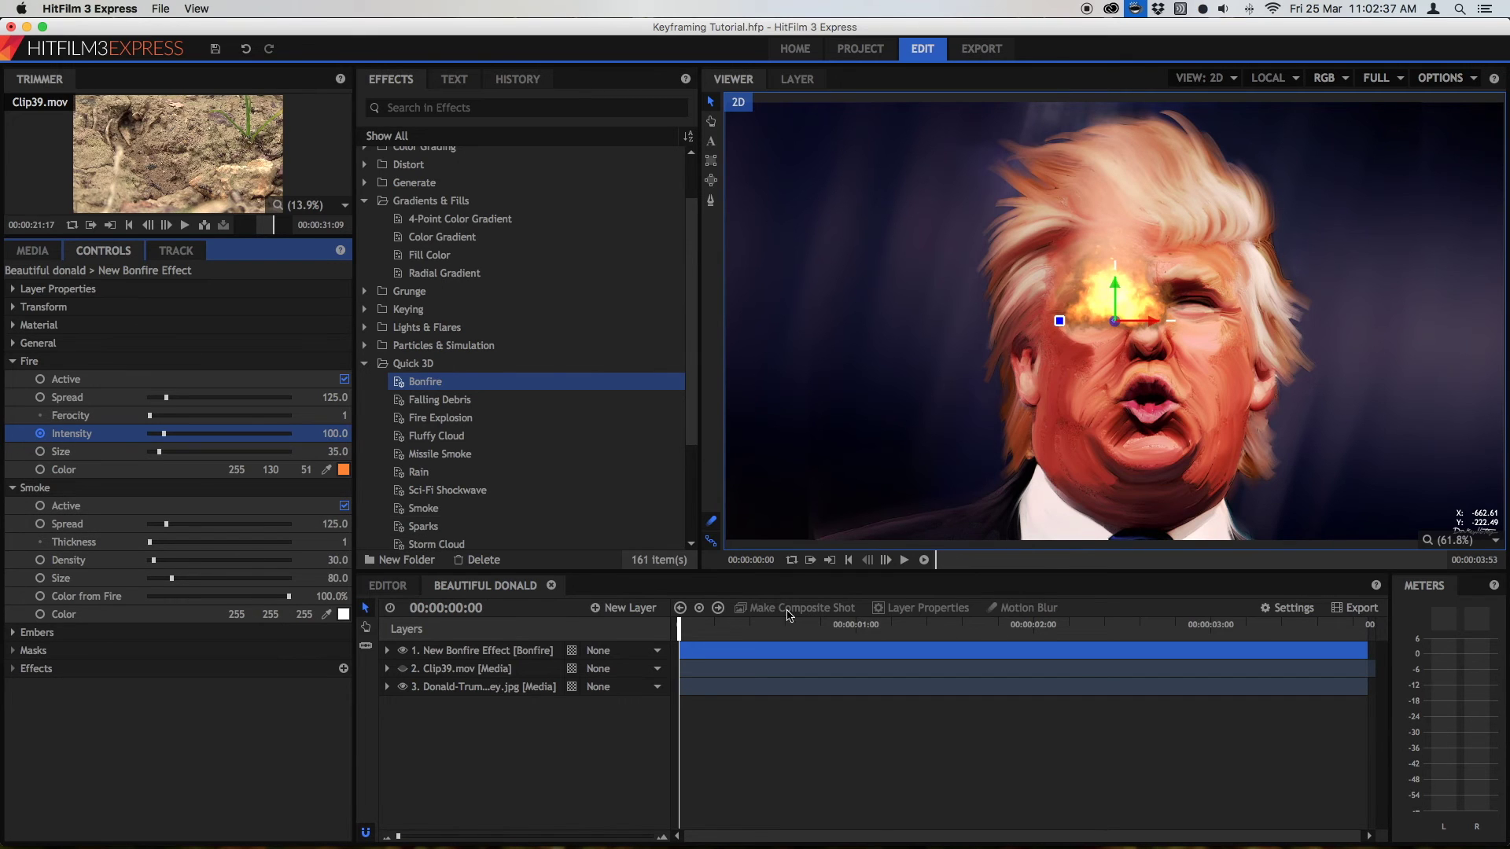
Step: Keyframe fire intensity 30 at the start and 500 at 00:00:01:46
left_click(153, 434)
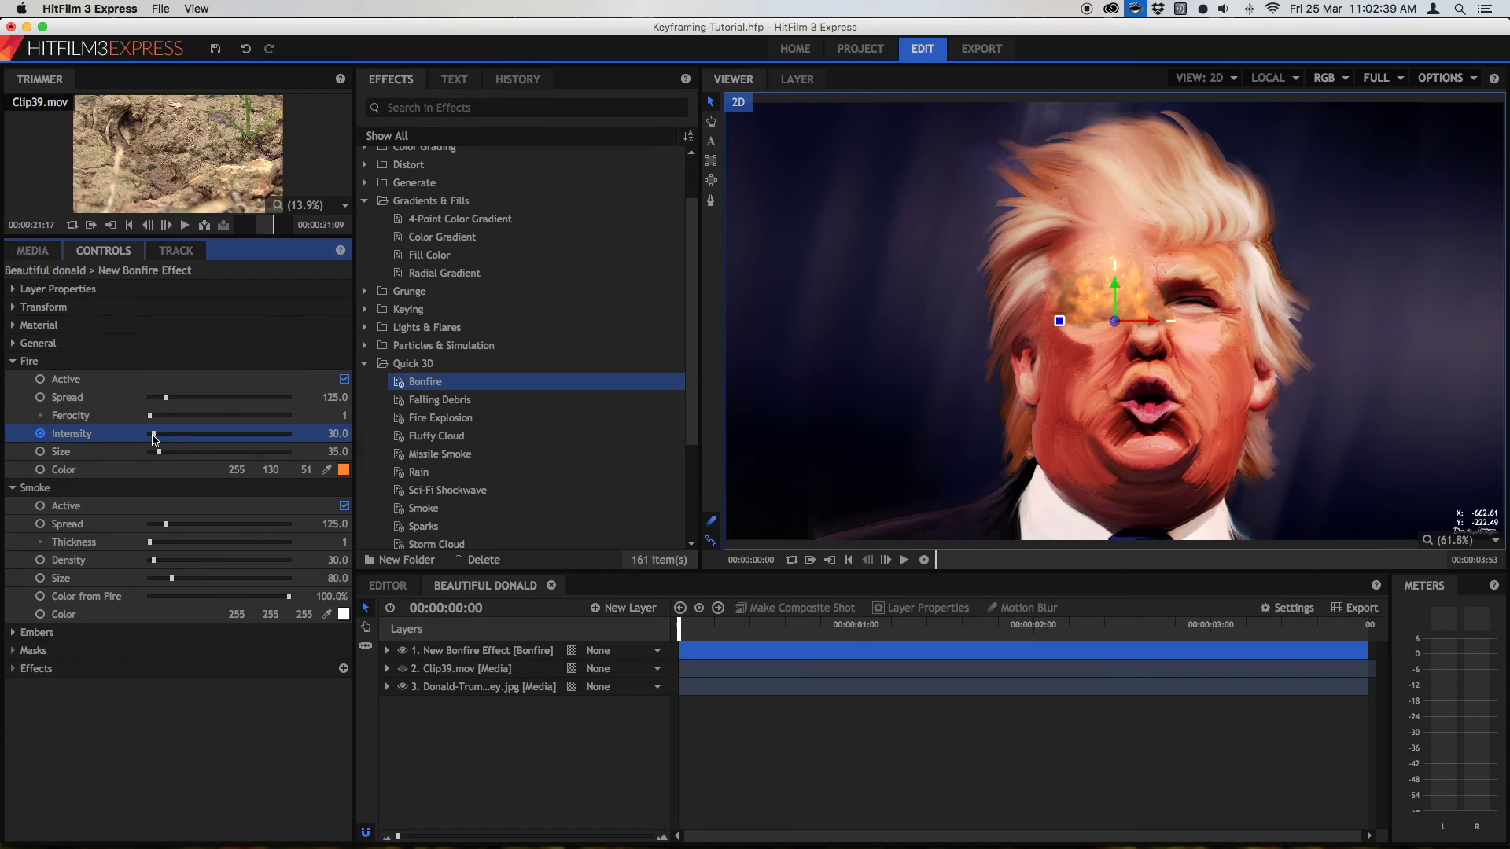
left_click(991, 629)
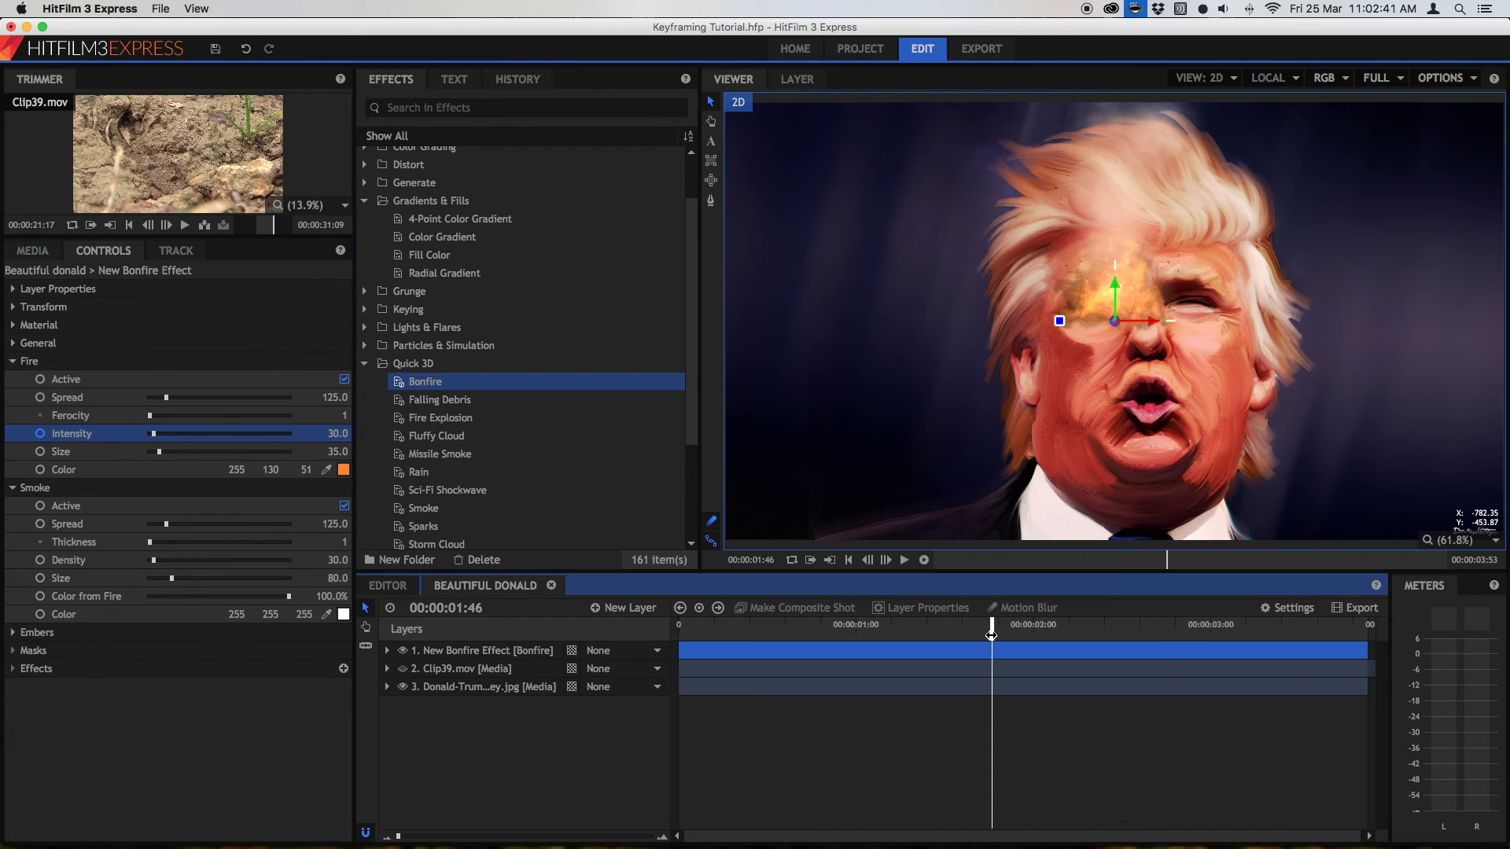
left_click(327, 434)
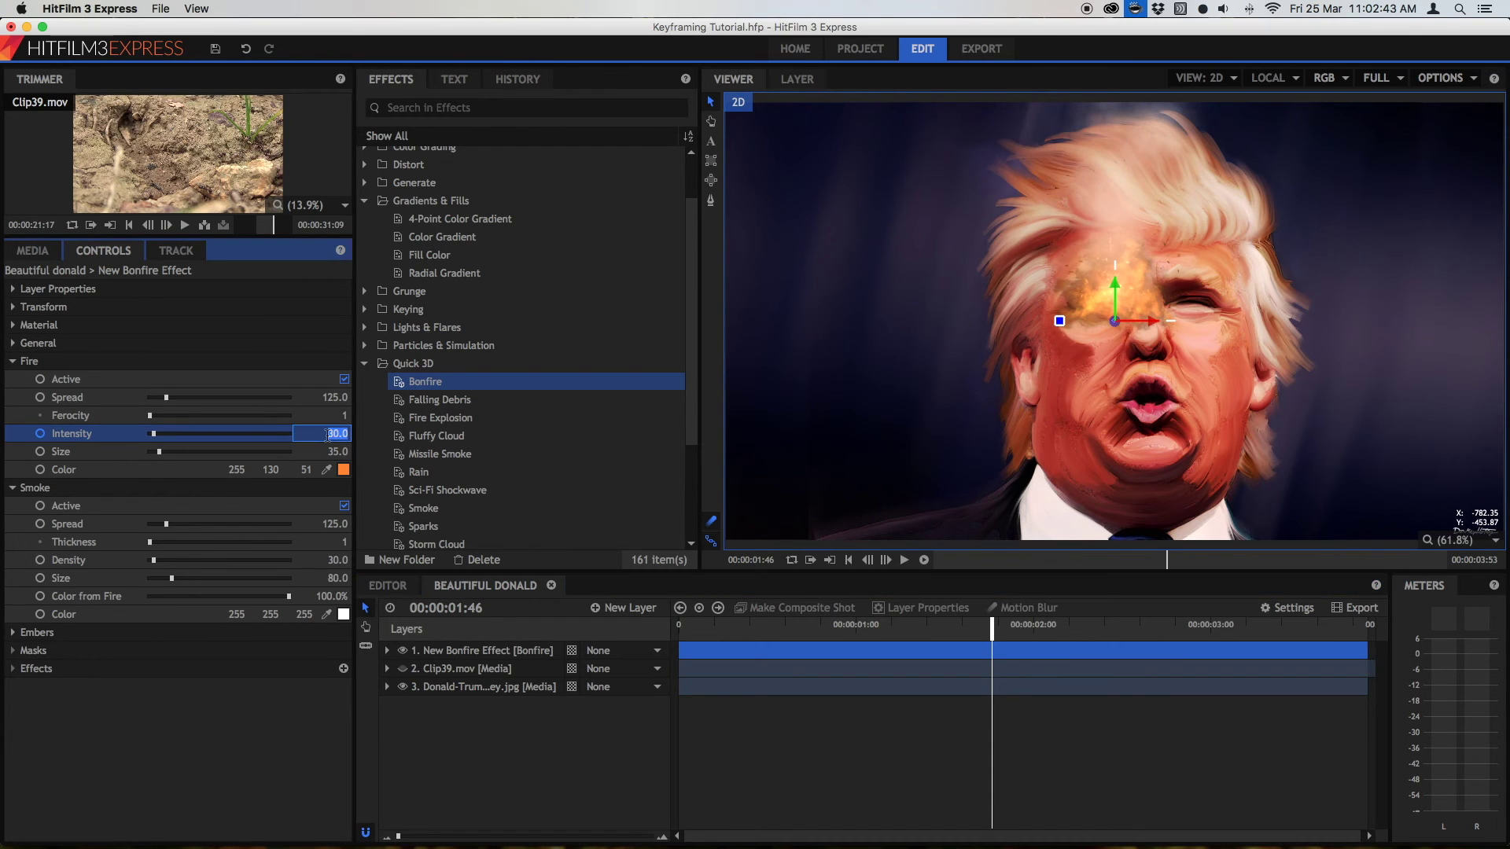
type("500")
key("Return")
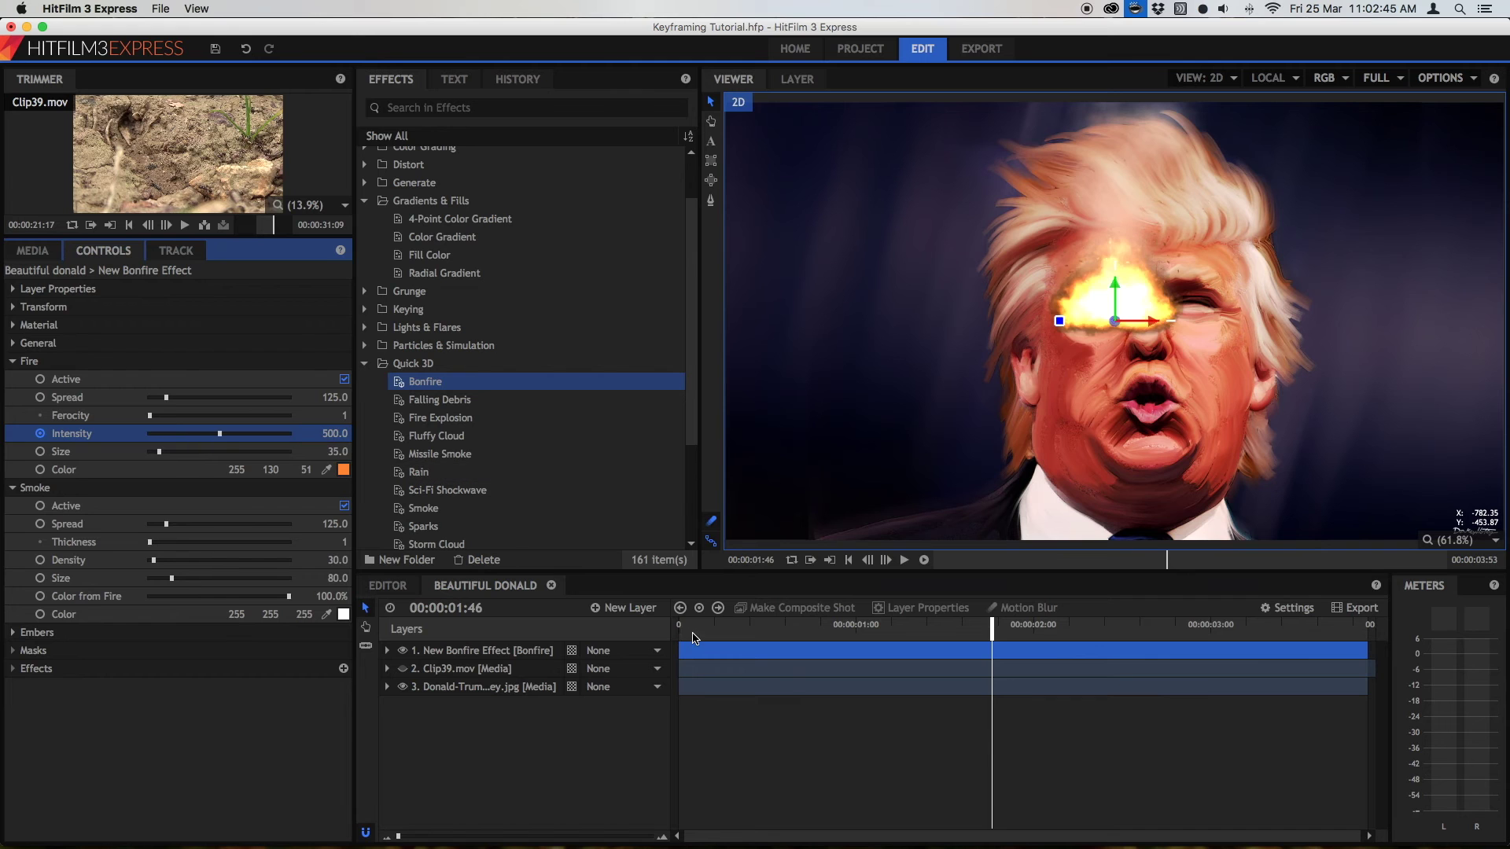
Step: Play the intensity animation and check it at 00:00:01:30 with the bonfire layer selected
left_click(694, 638)
key("space")
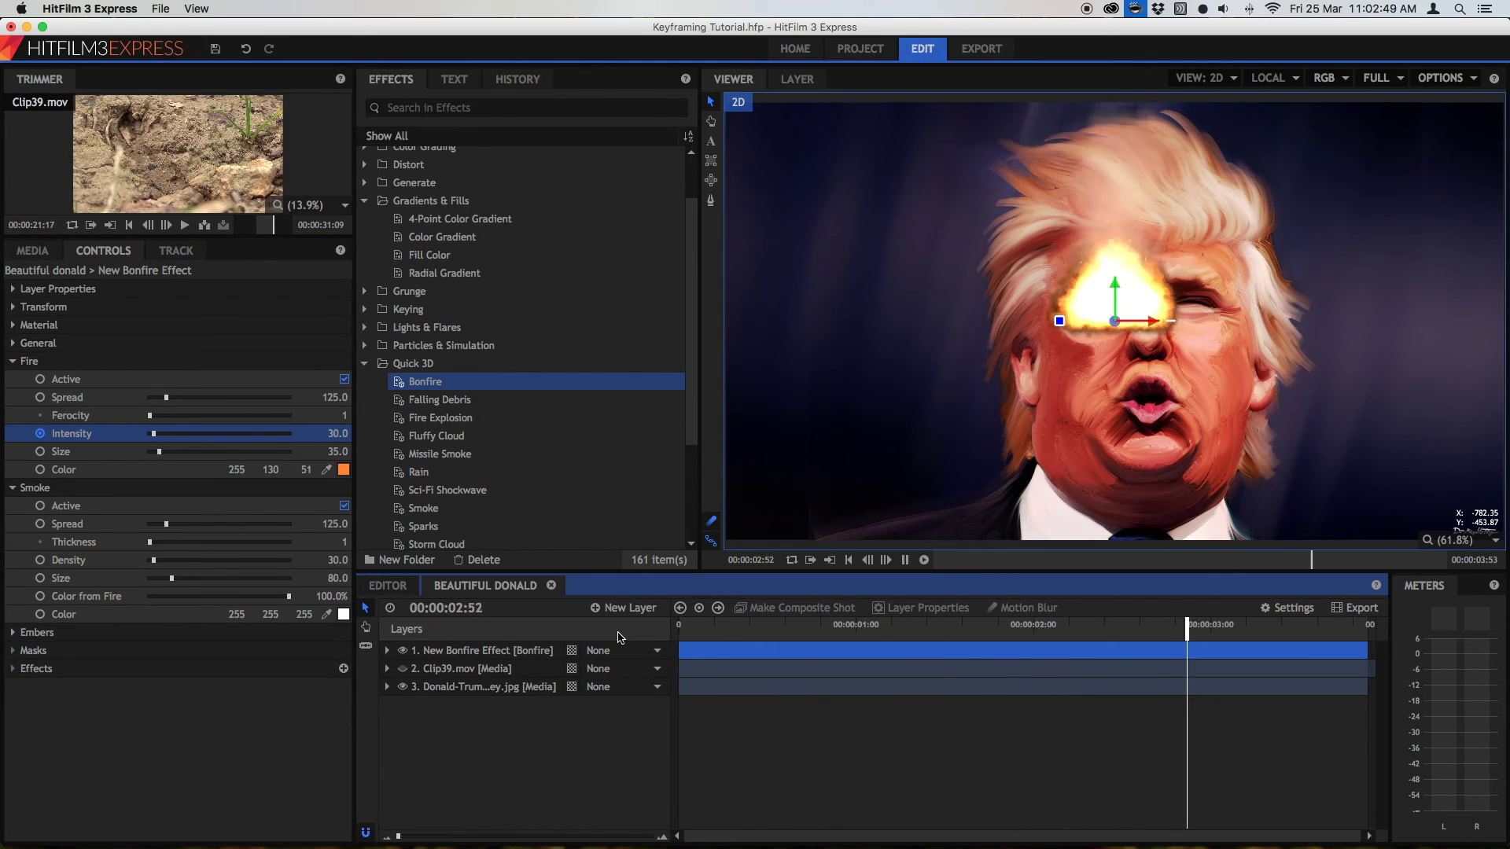
left_click_drag(729, 634, 944, 637)
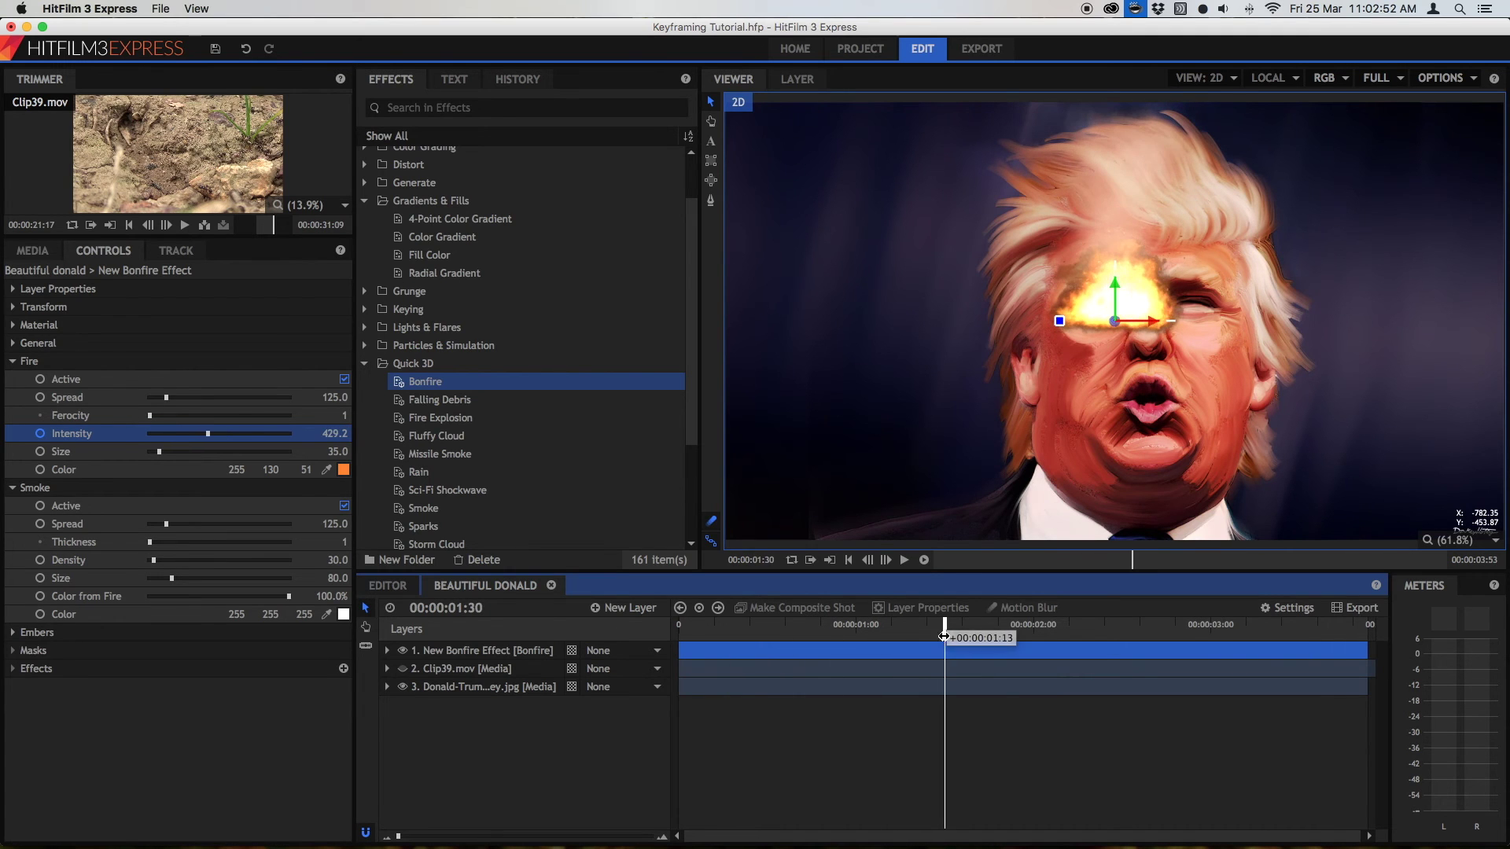
left_click(494, 653)
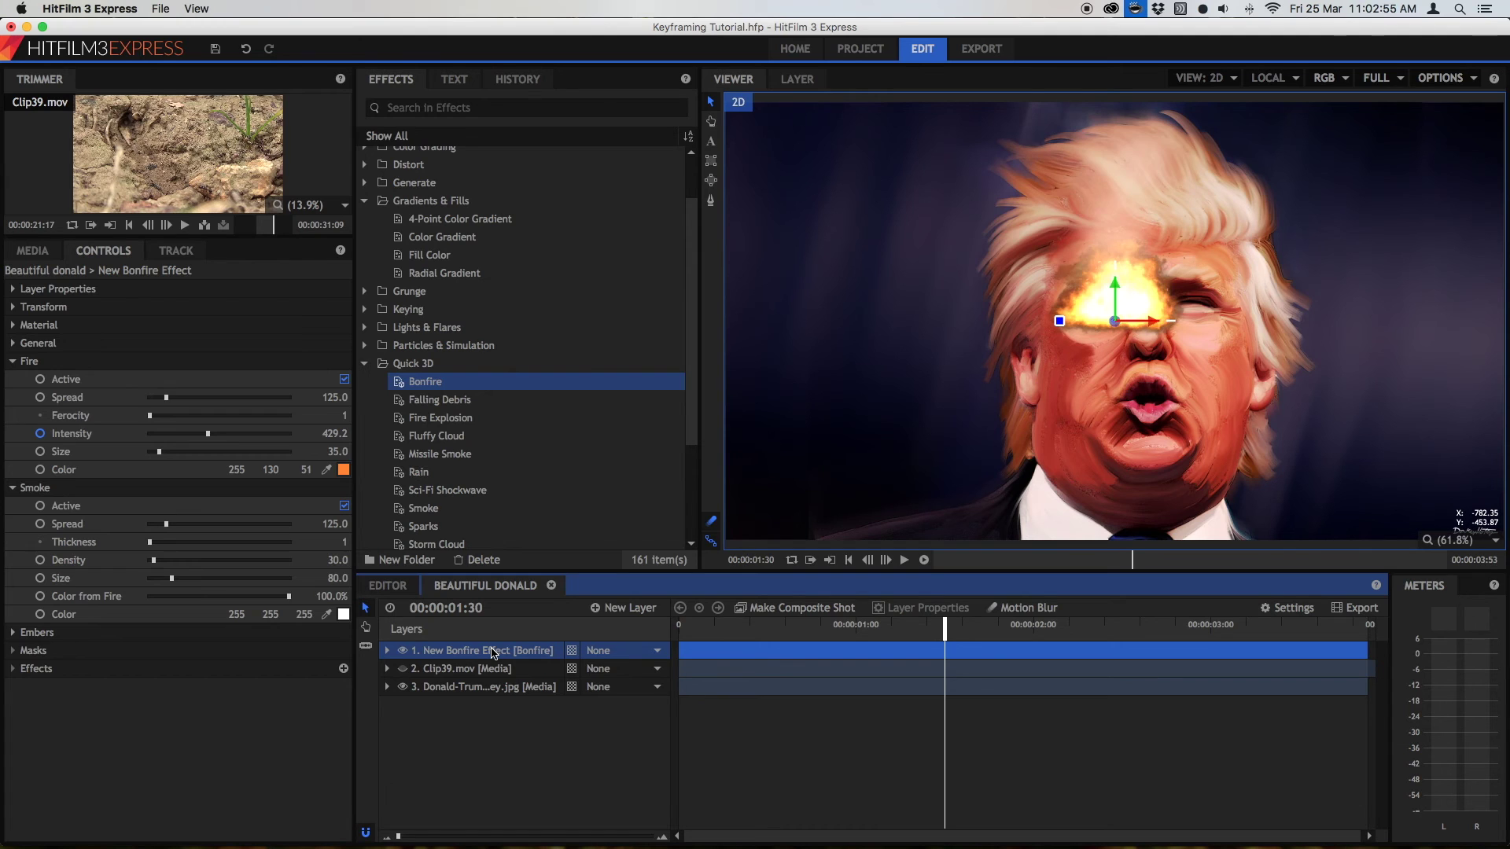
Step: Delete the New Bonfire Effect layer, unhide and expand Clip39.mov, and scrub near 00:00:02:00
key("Delete")
left_click(403, 651)
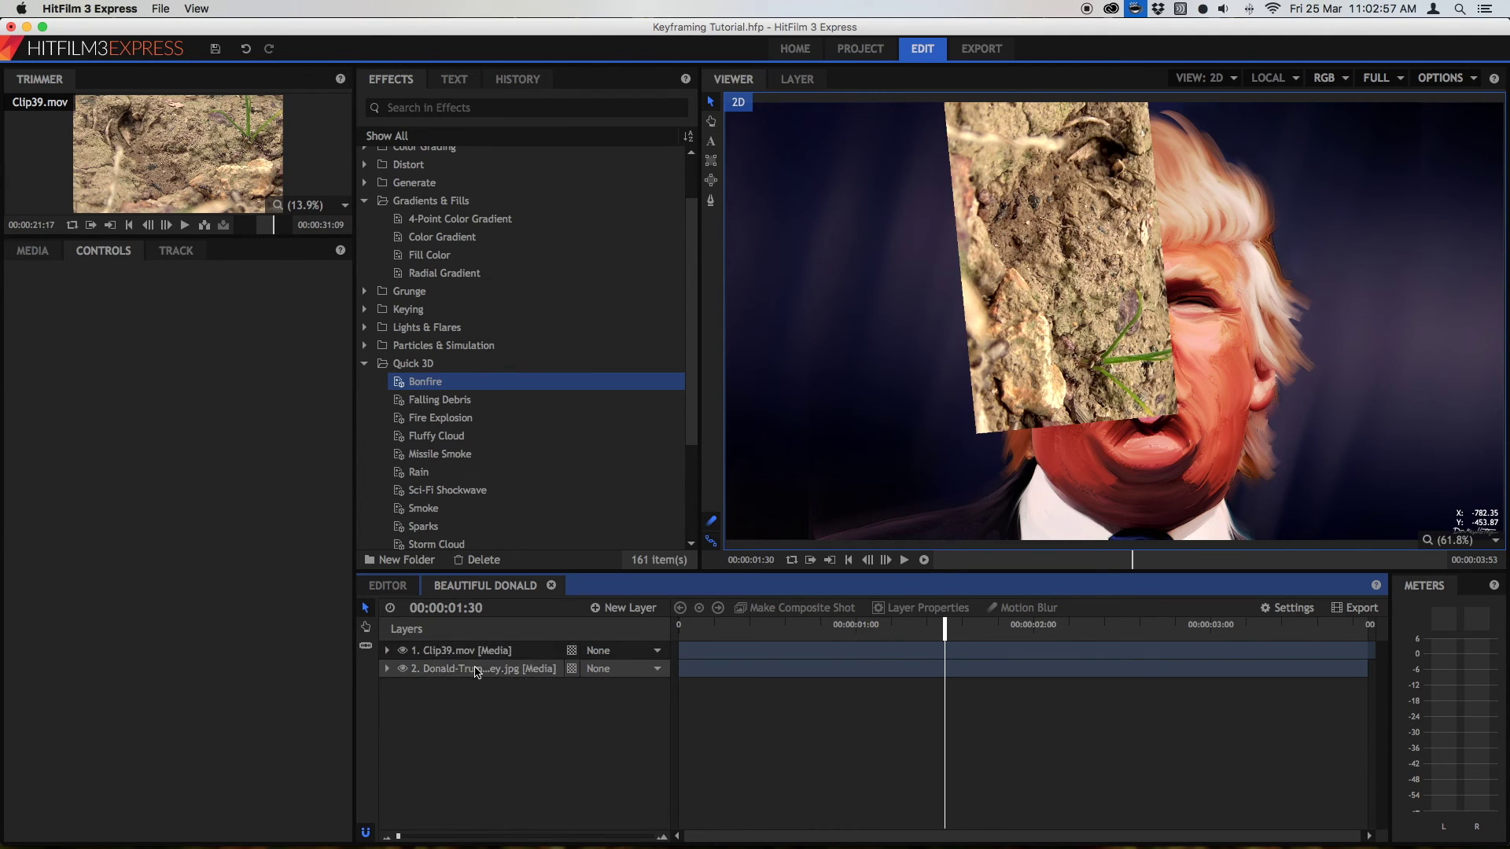
left_click(386, 651)
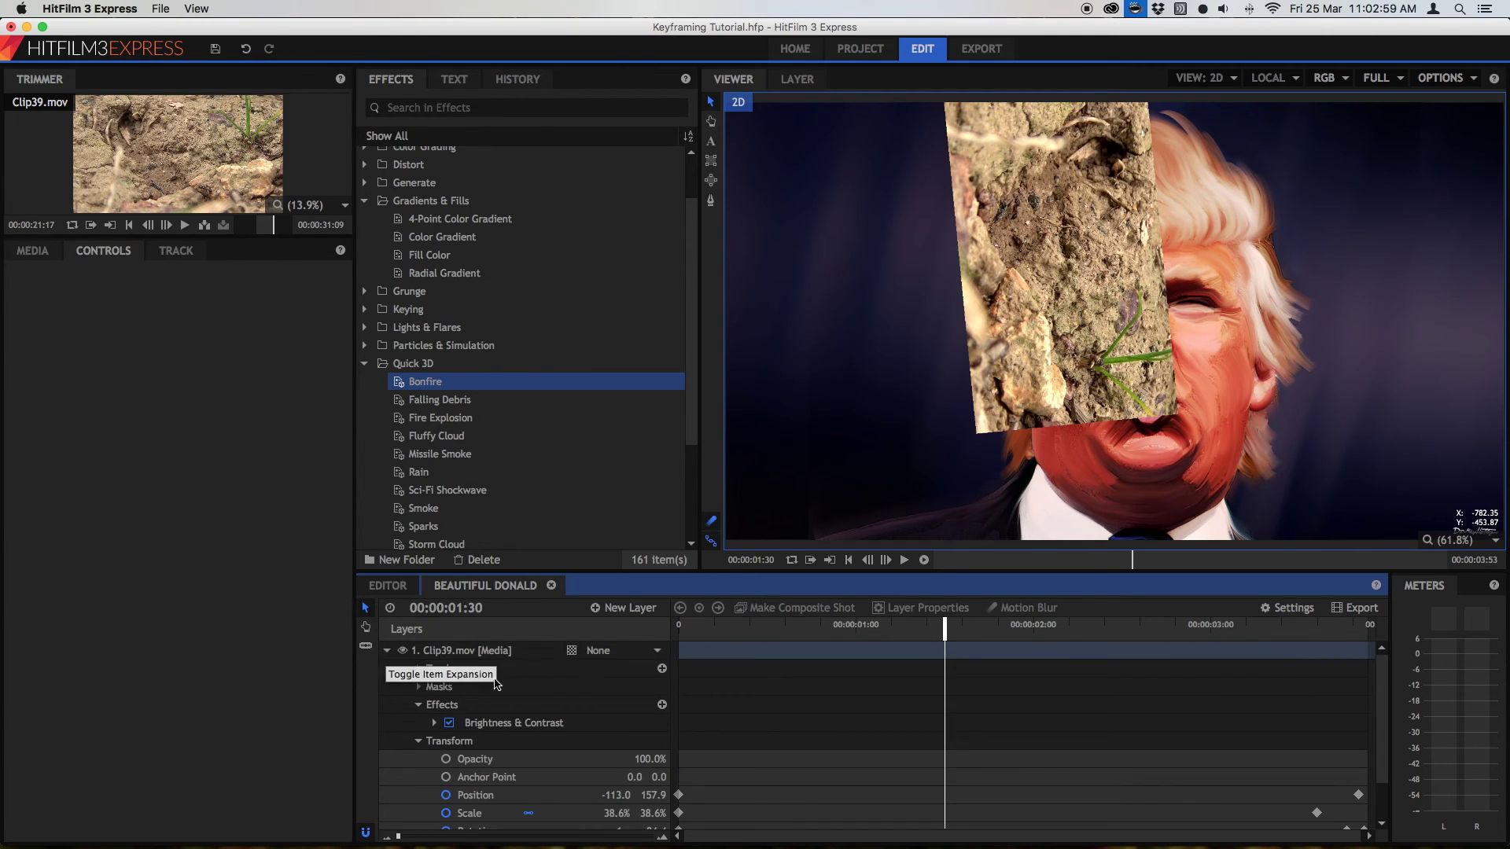
scroll(503, 698, "down", 1)
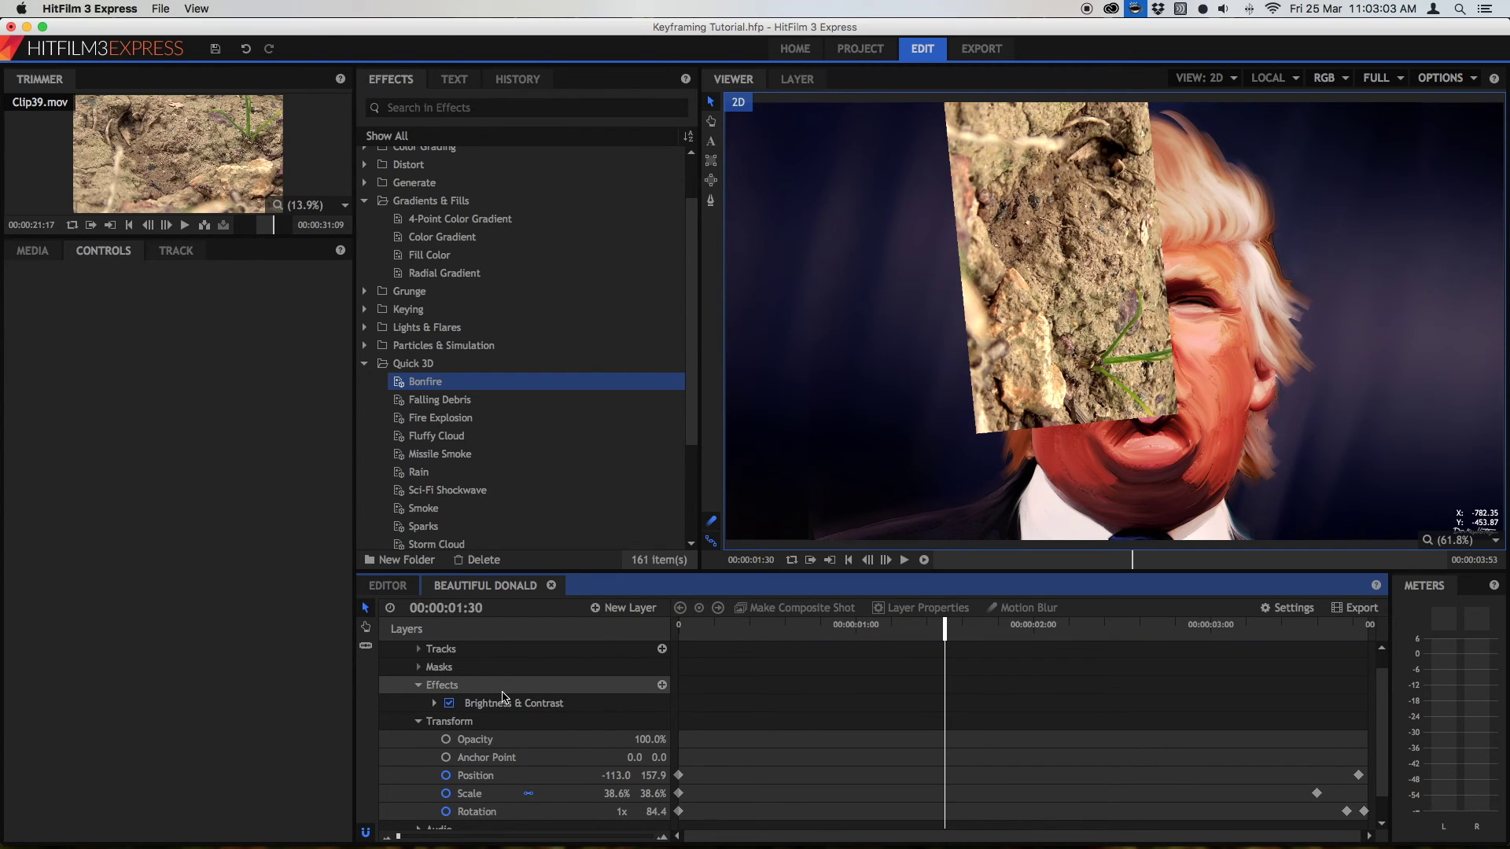
scroll(503, 697, "down", 2)
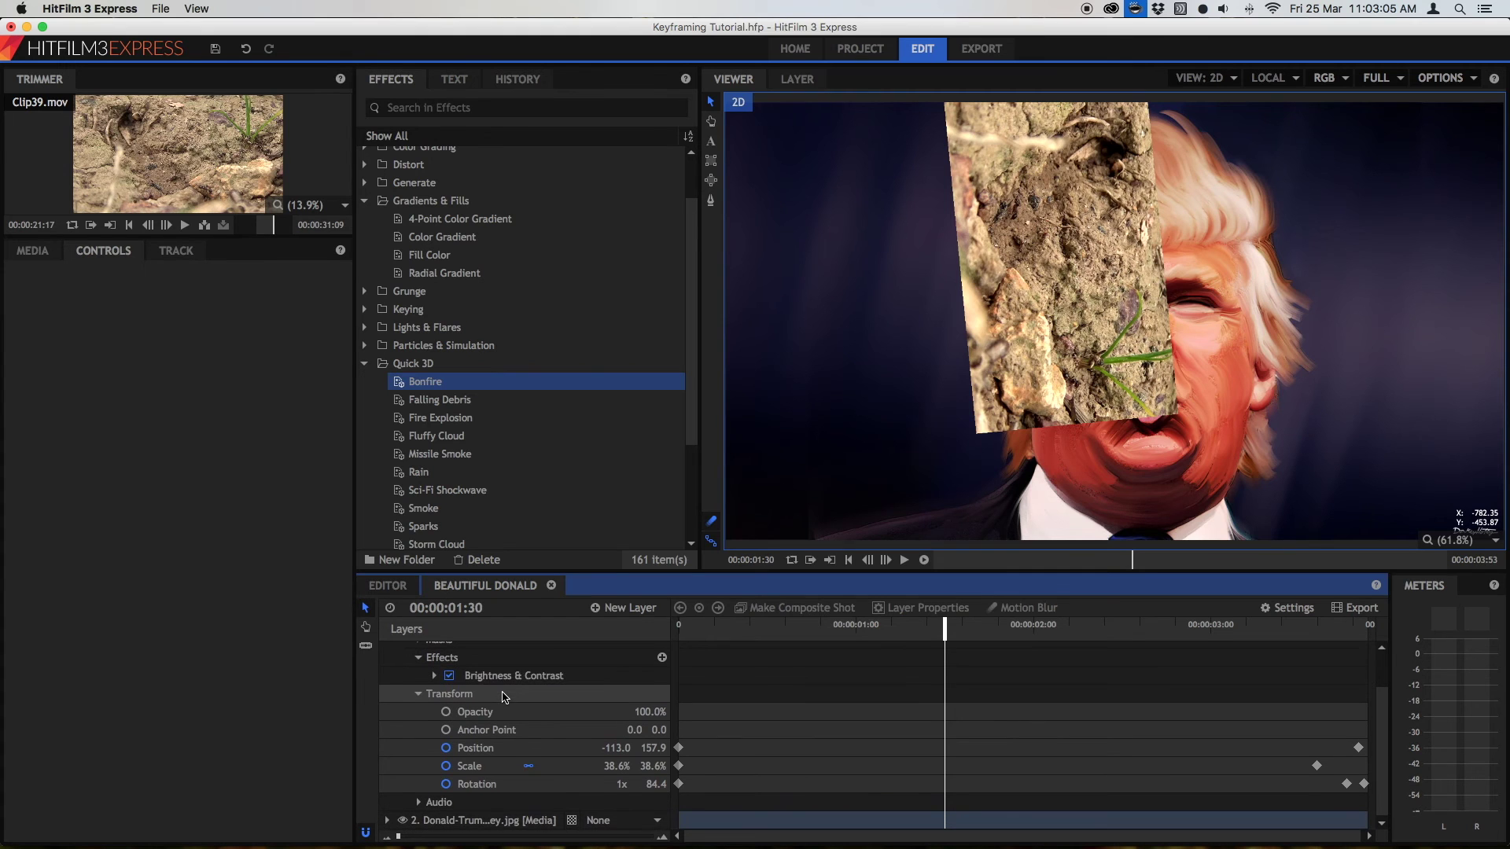
left_click_drag(802, 630, 1246, 651)
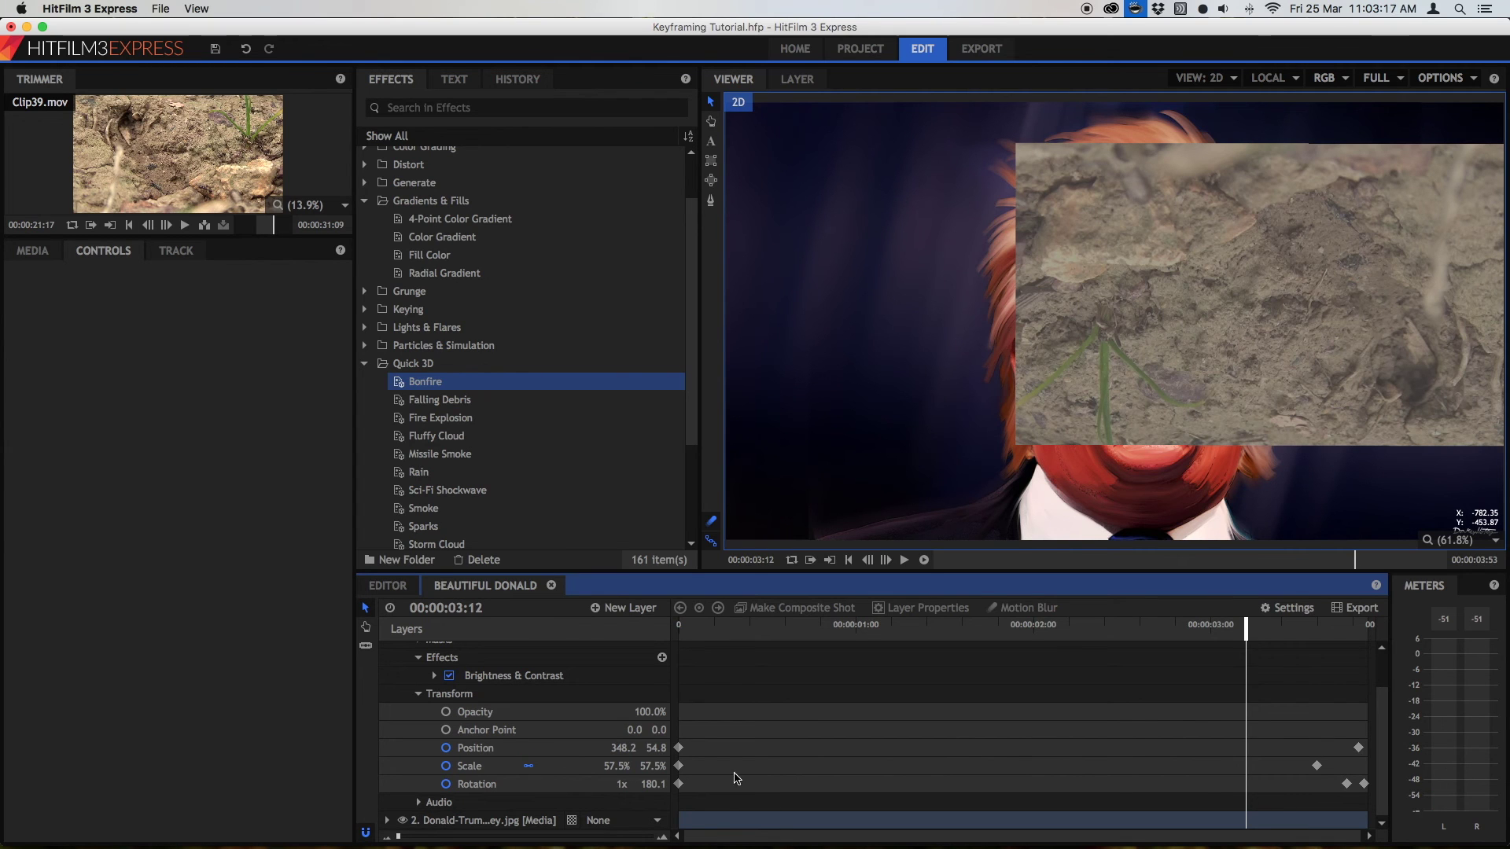
Step: Remove the Scale and Rotation keyframes and the Brightness & Contrast effect from the inset
left_click_drag(1369, 773, 656, 795)
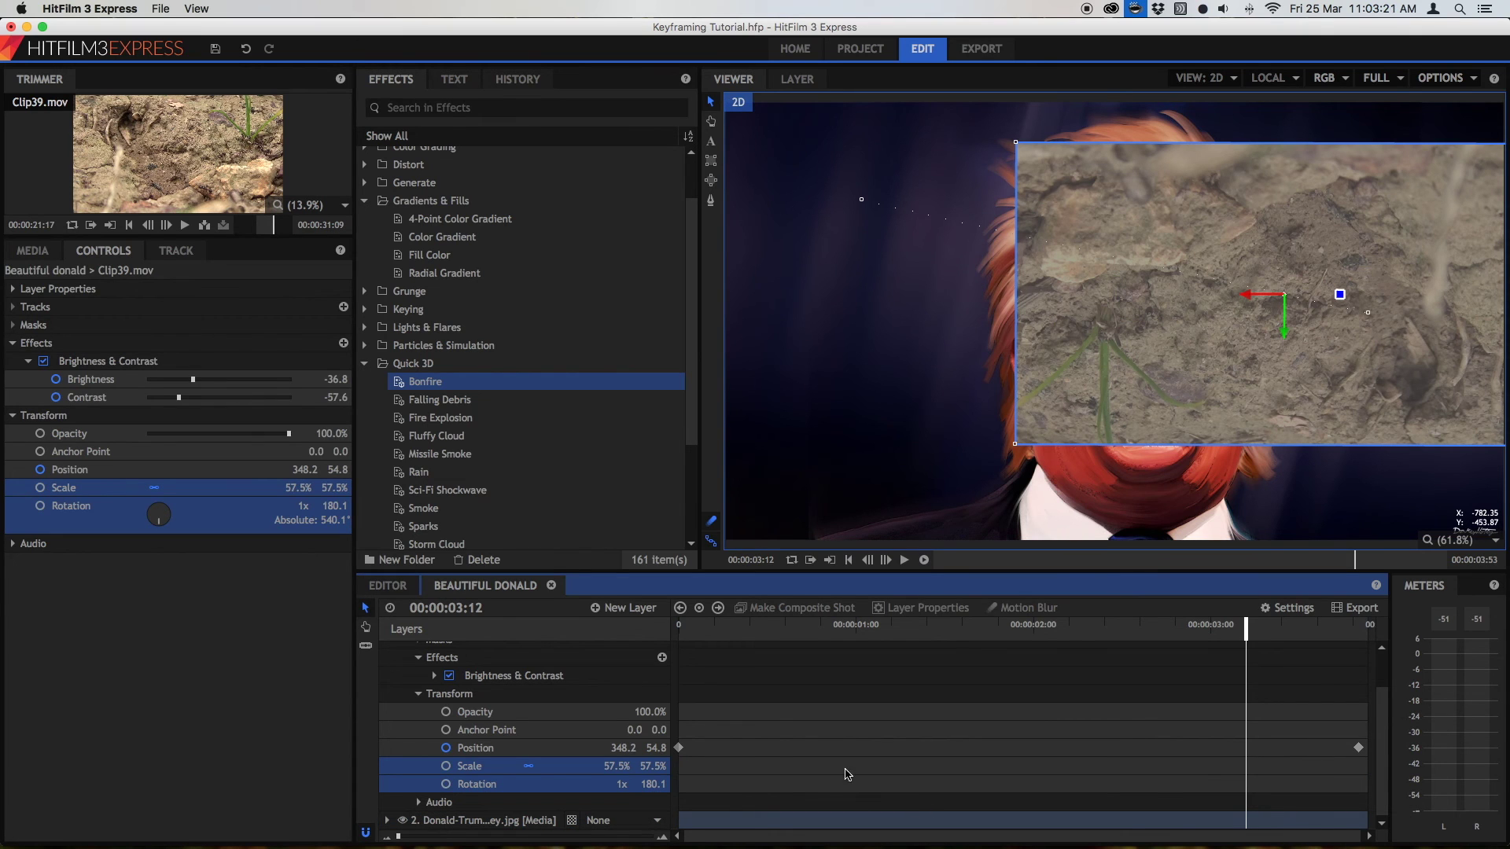
left_click(512, 677)
key("Delete")
key("Delete")
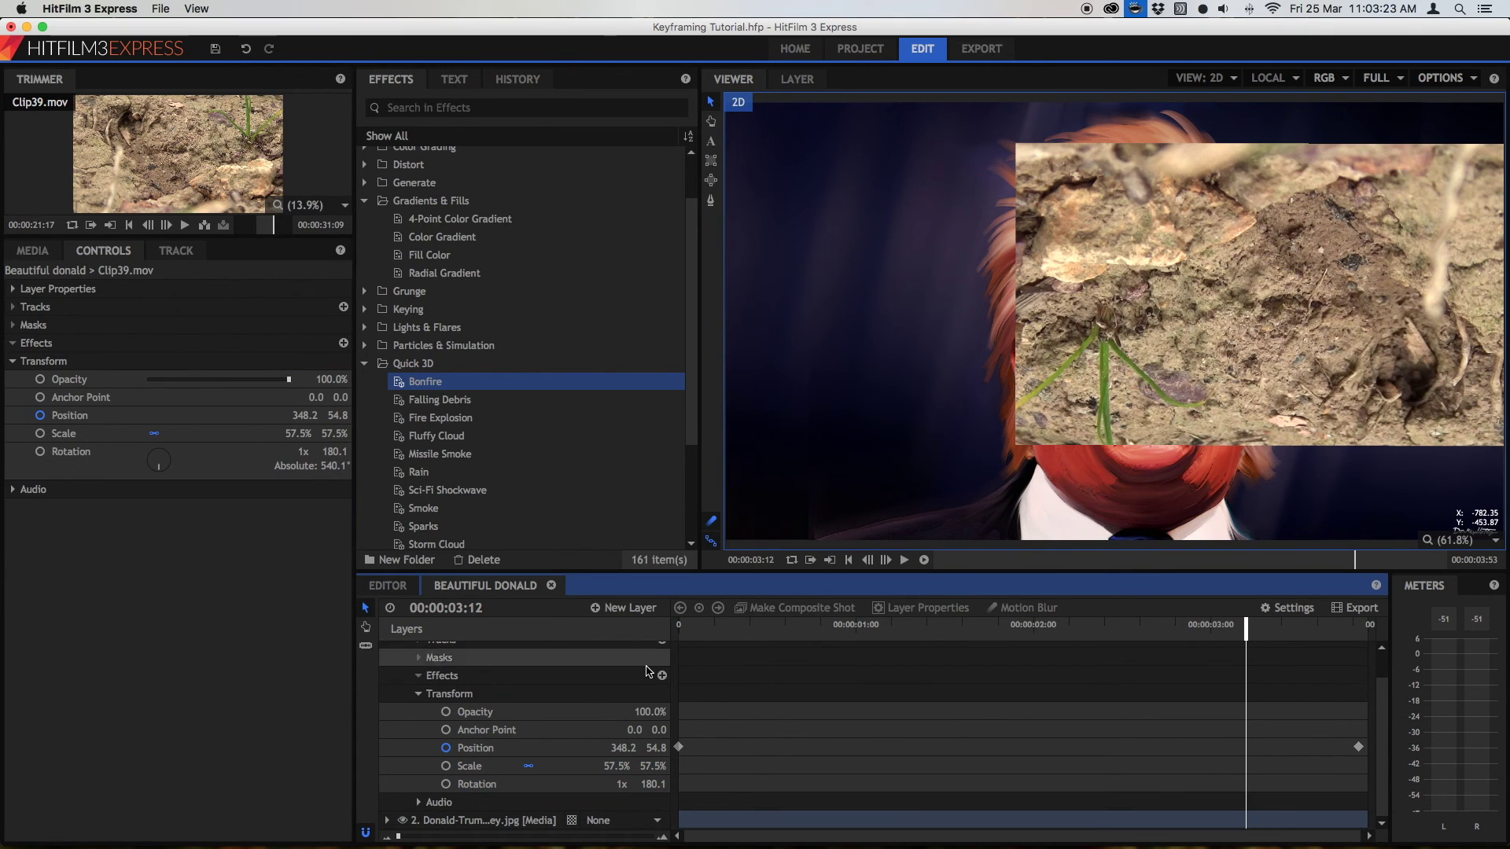
left_click(418, 695)
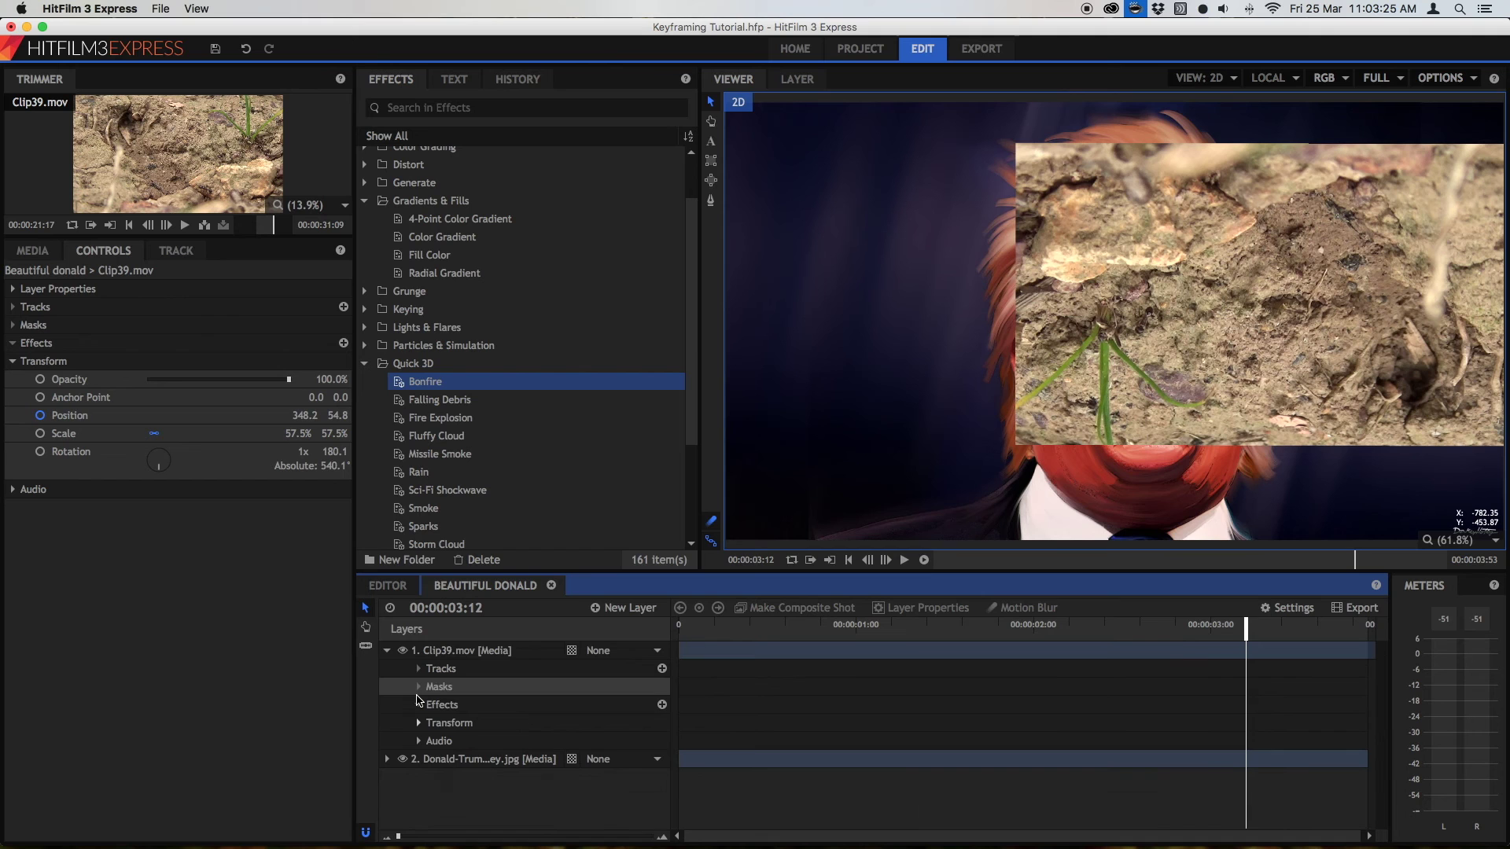
left_click(418, 722)
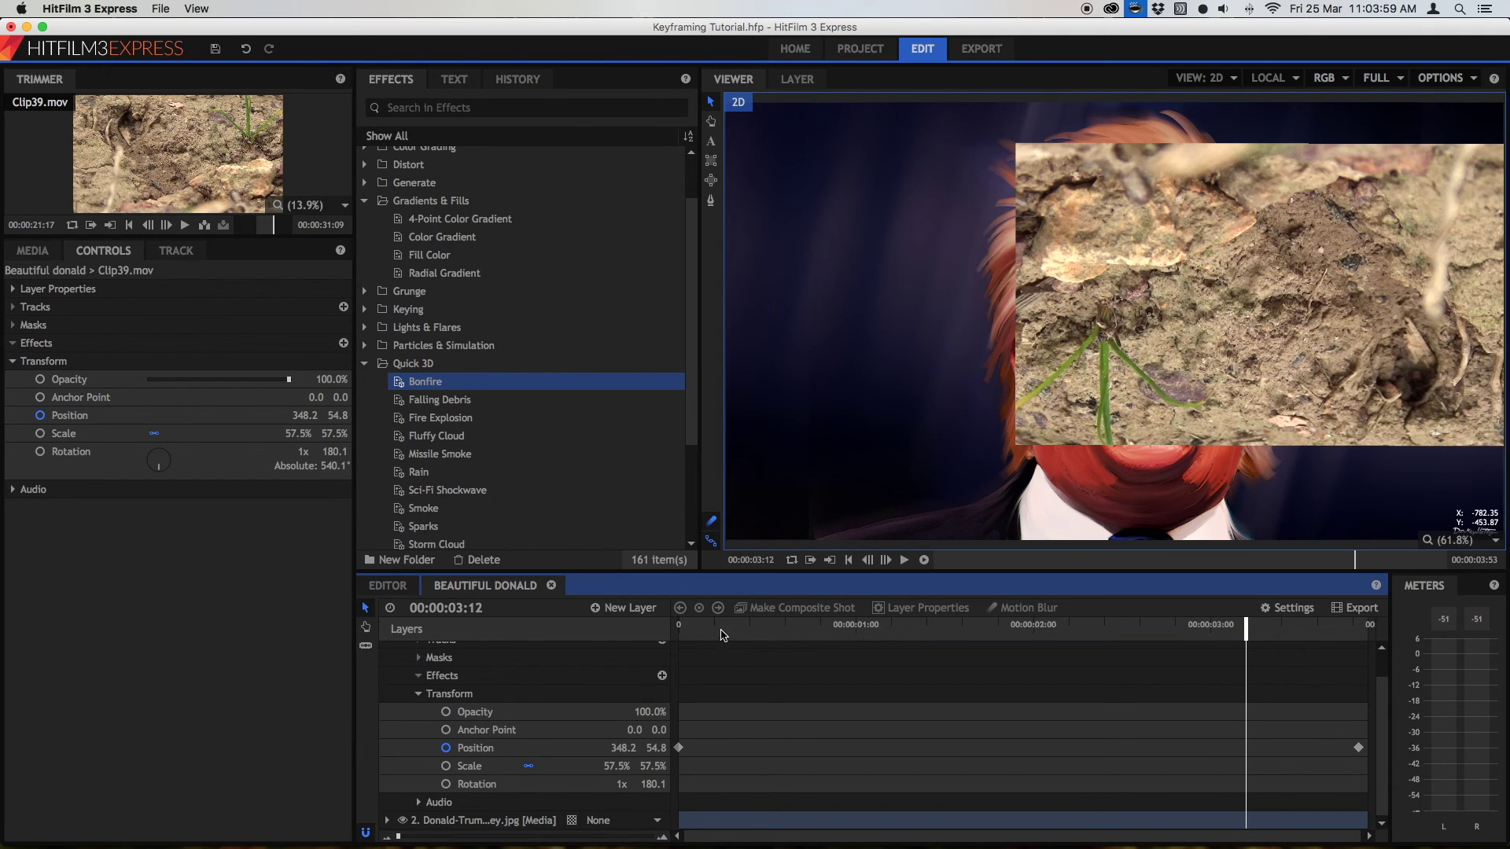
Step: Set the inset's rotation to 0 at 00:00:02:31
left_click_drag(724, 636, 1127, 651)
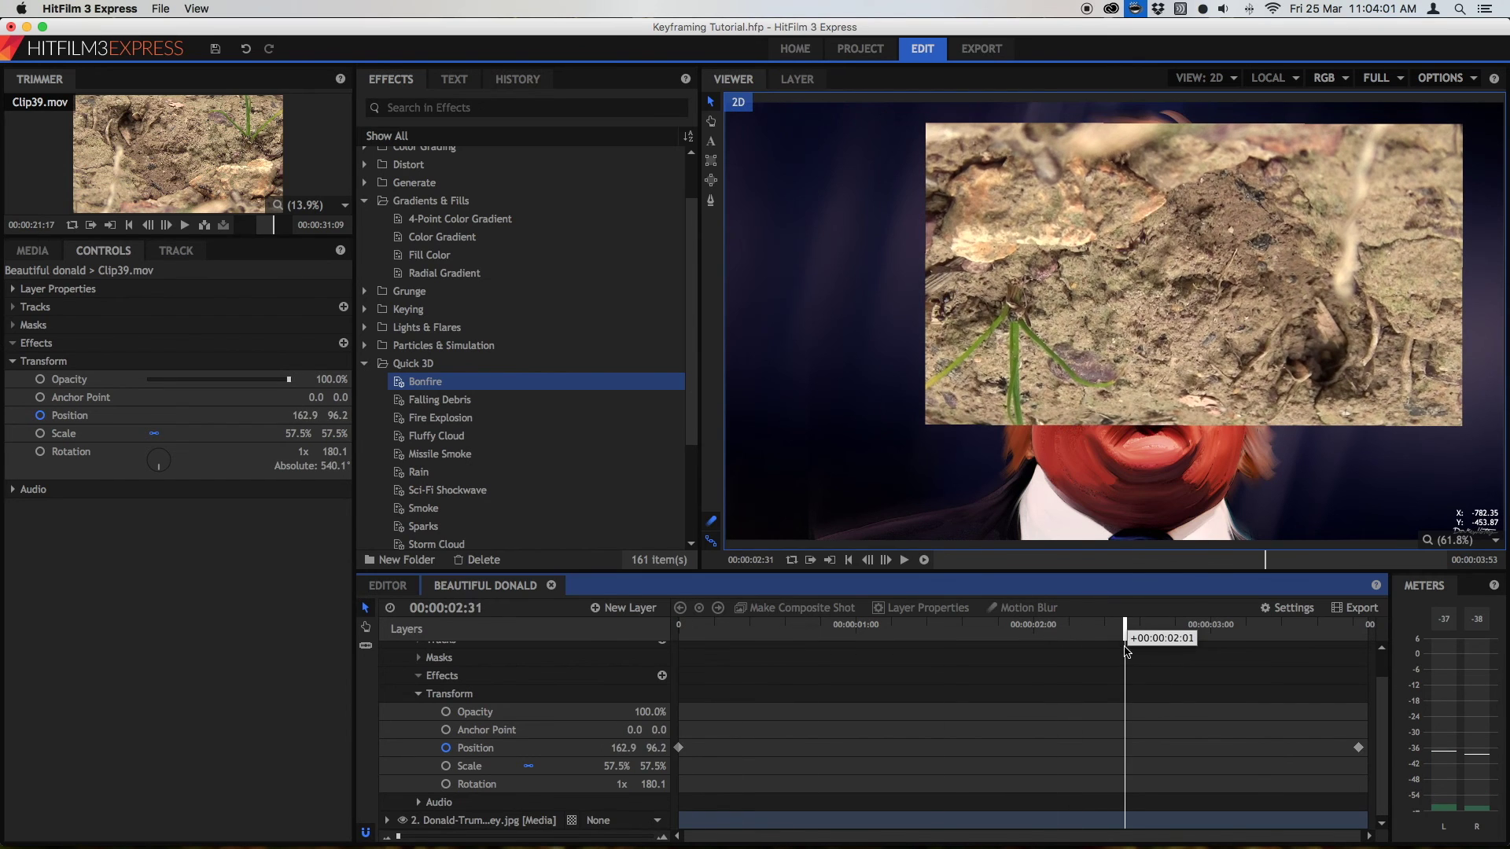
left_click(646, 784)
type("0")
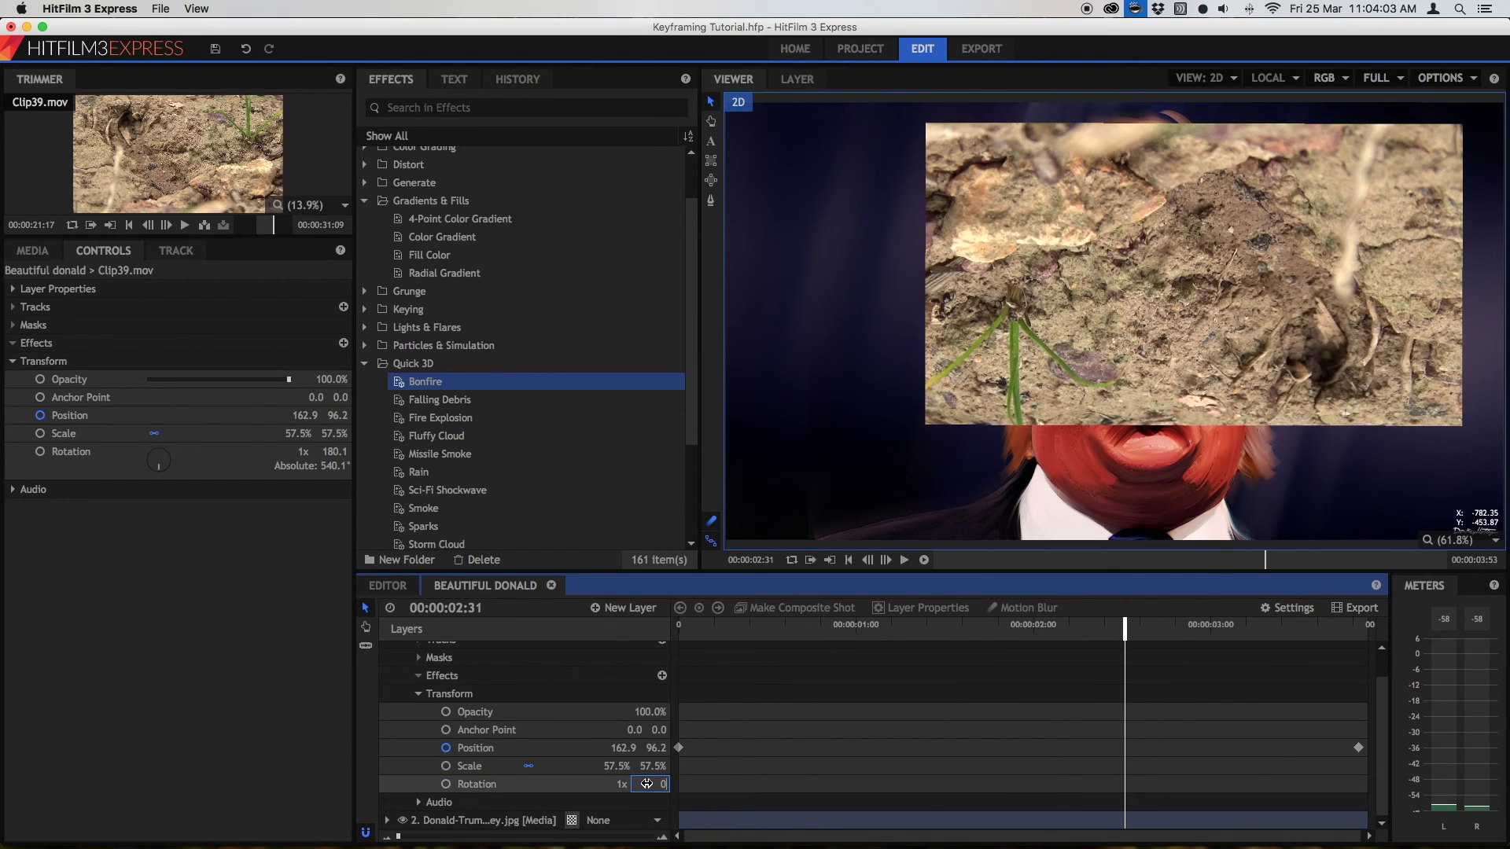
key("Return")
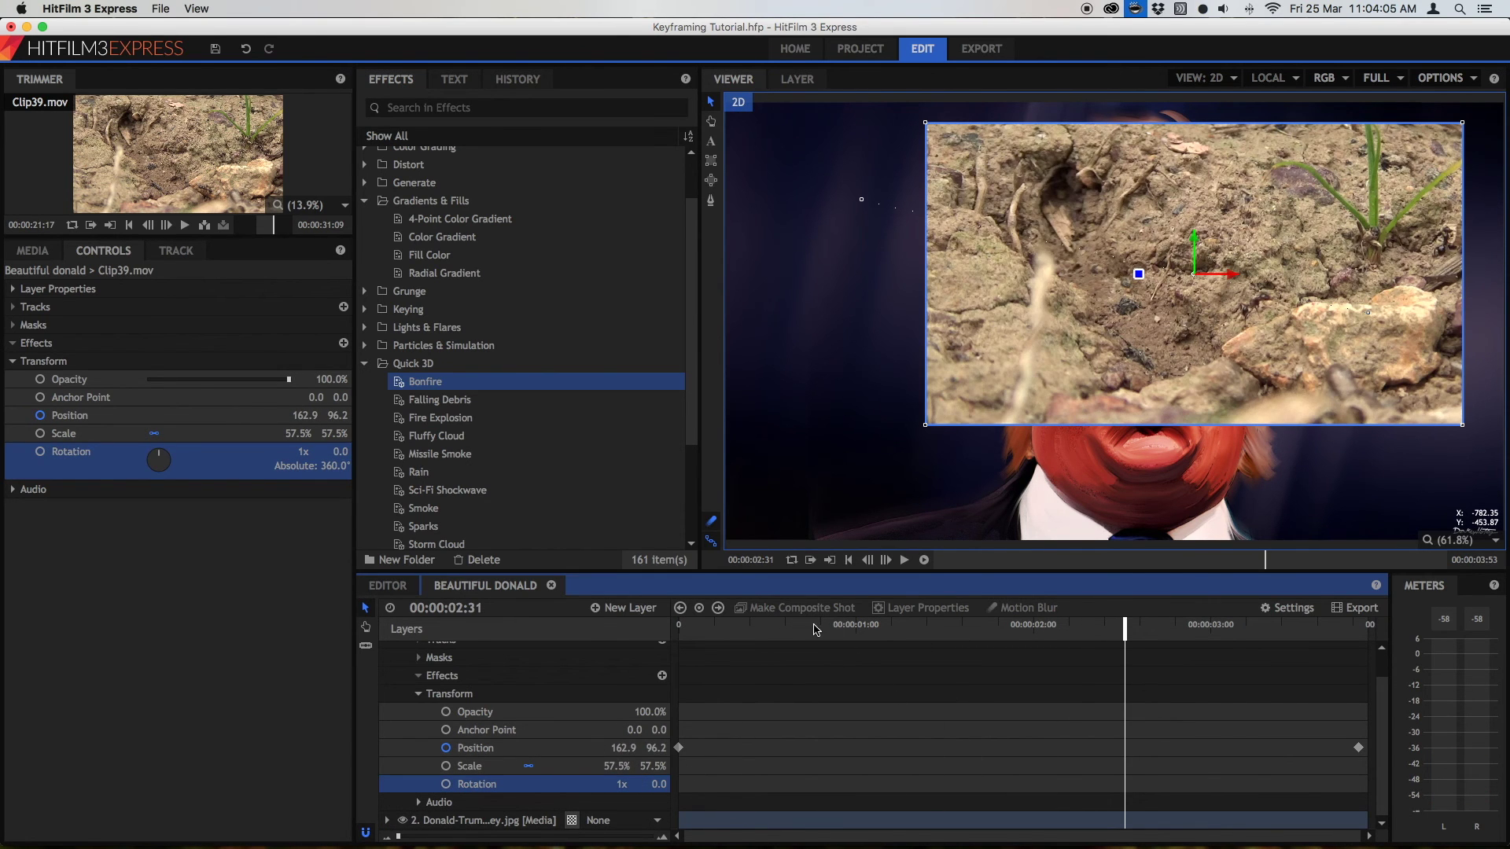
Step: Set the first Position keyframe's interpolation to Smooth
left_click_drag(816, 629, 681, 755)
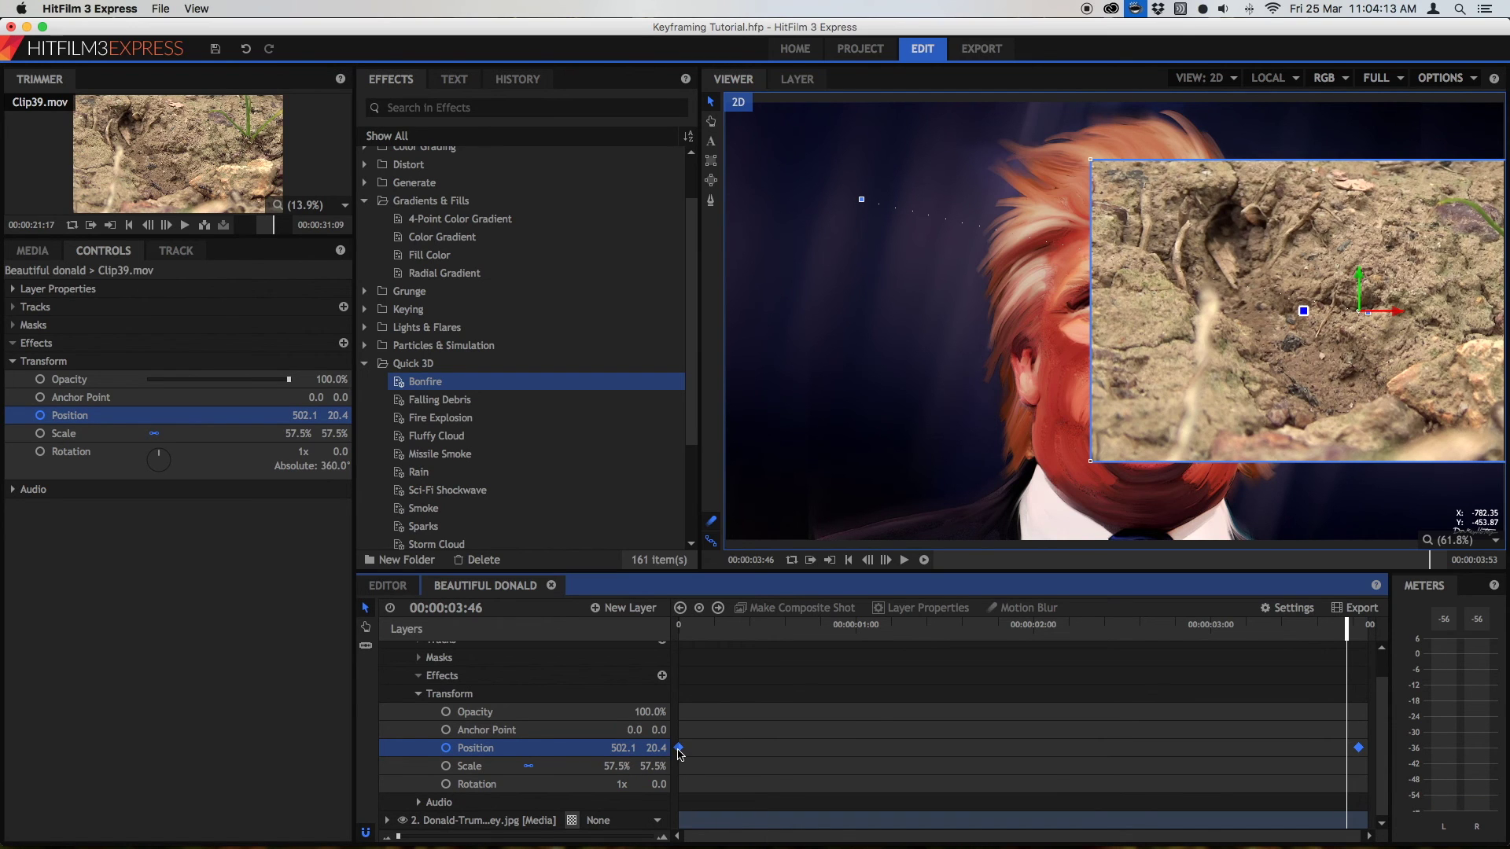
right_click(680, 754)
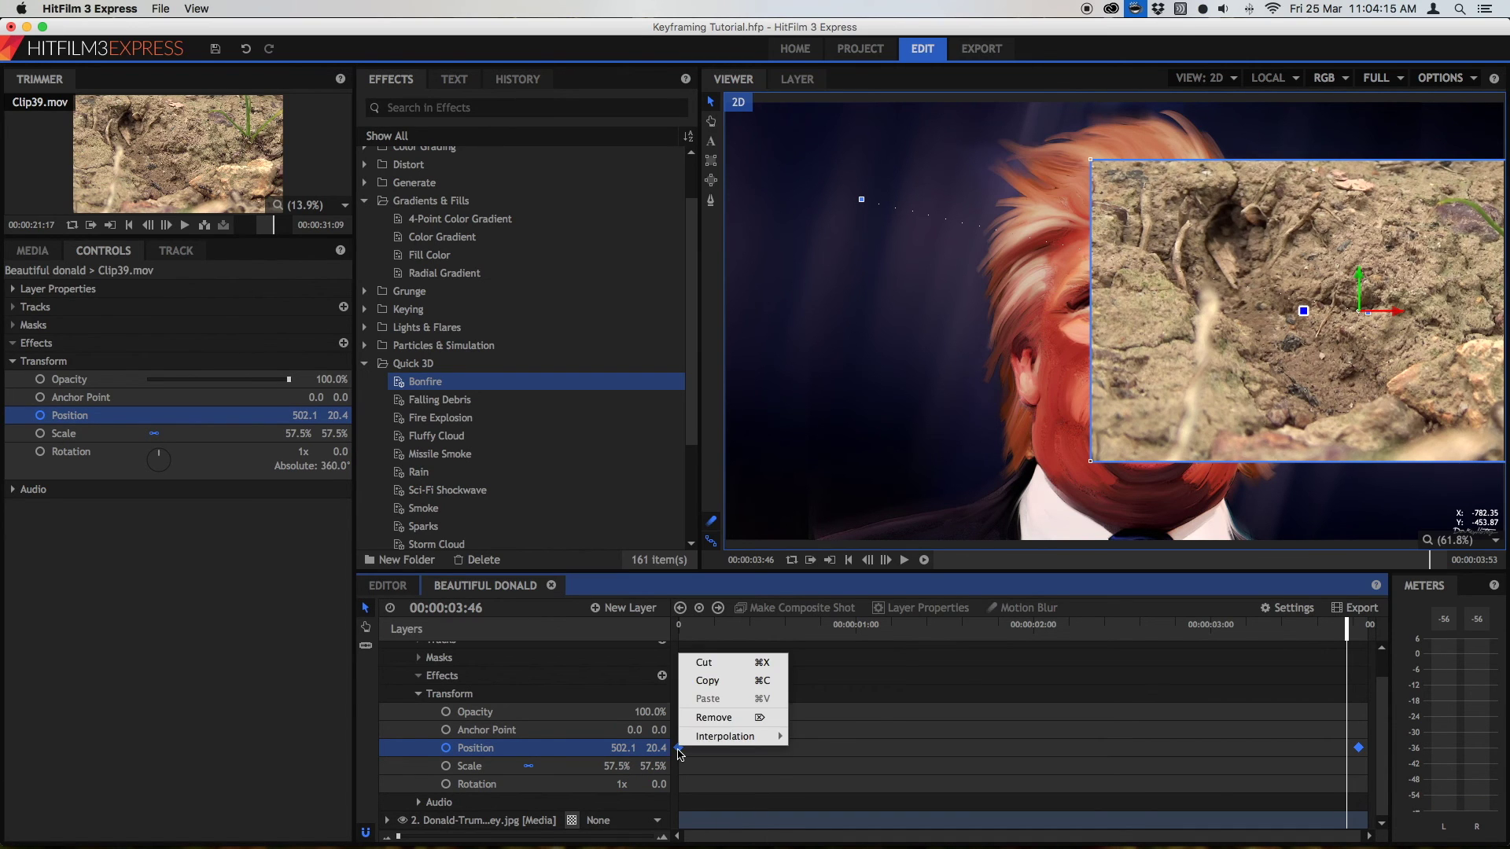
mouse_move(740, 740)
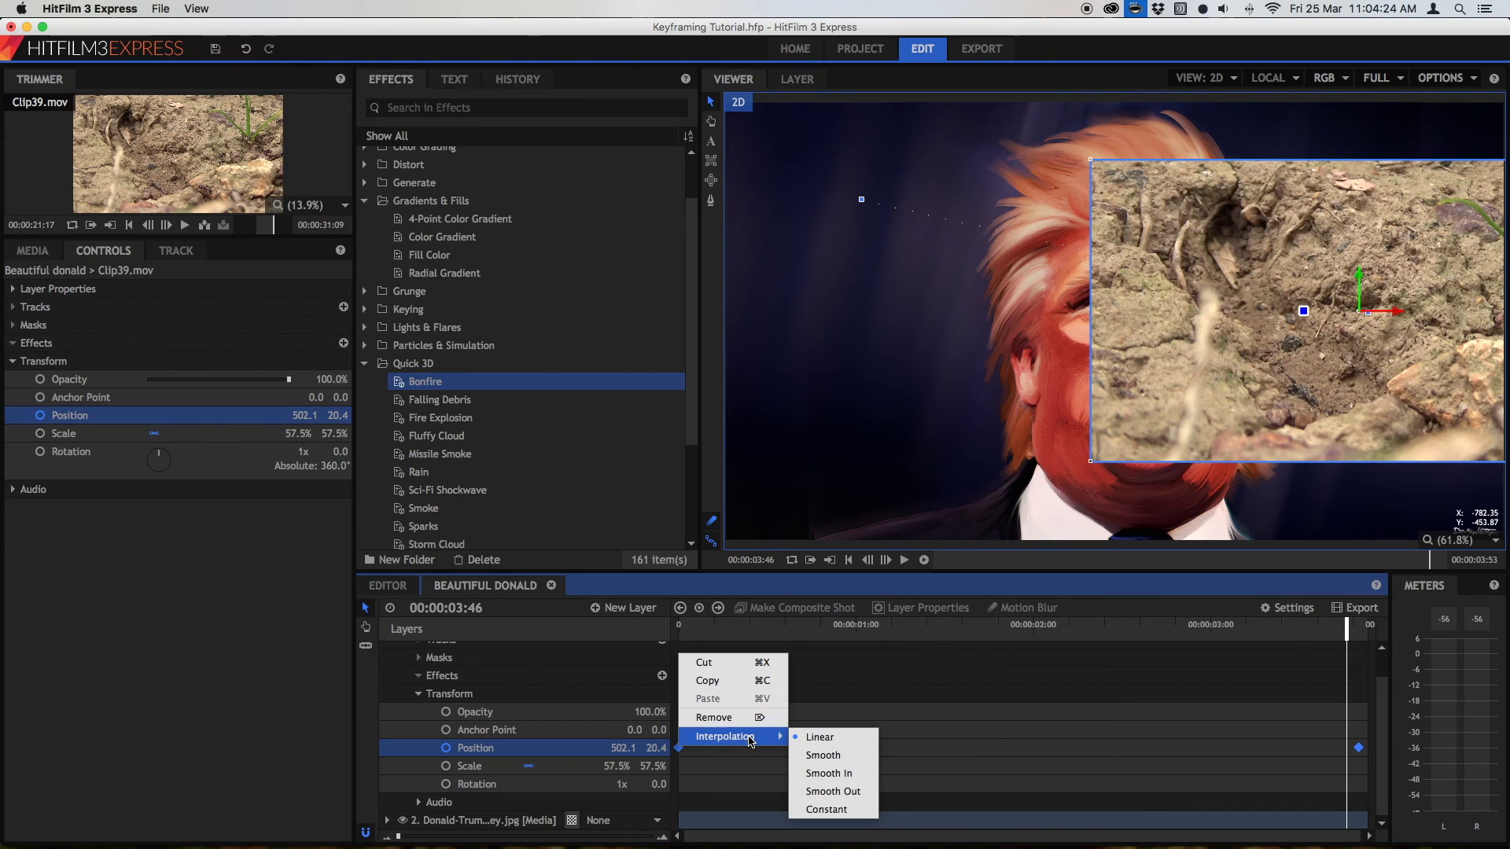
left_click(834, 752)
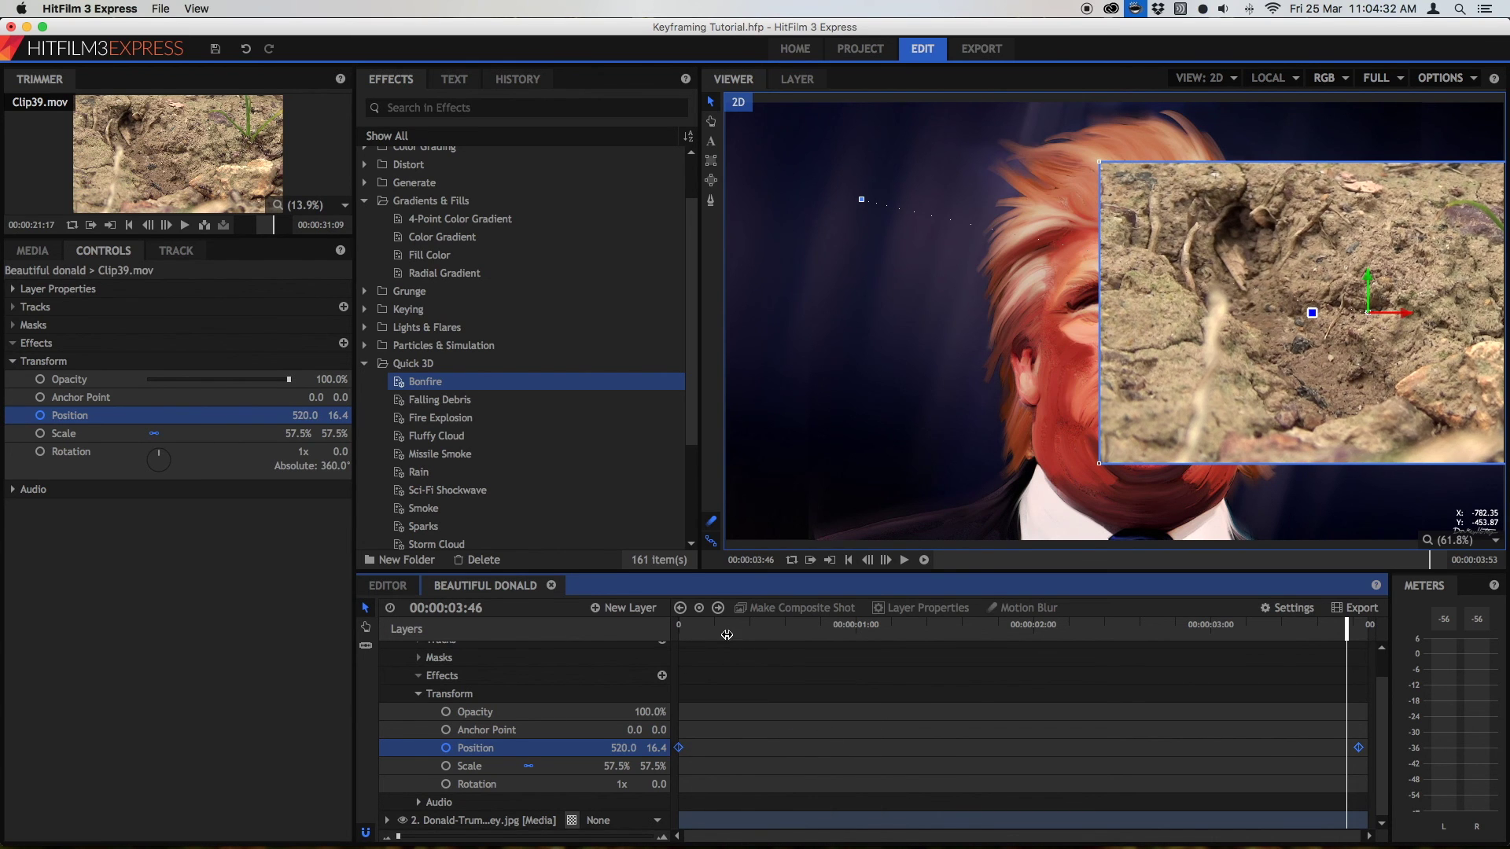
Step: Play the Smooth position motion from the start twice
left_click_drag(717, 633, 633, 645)
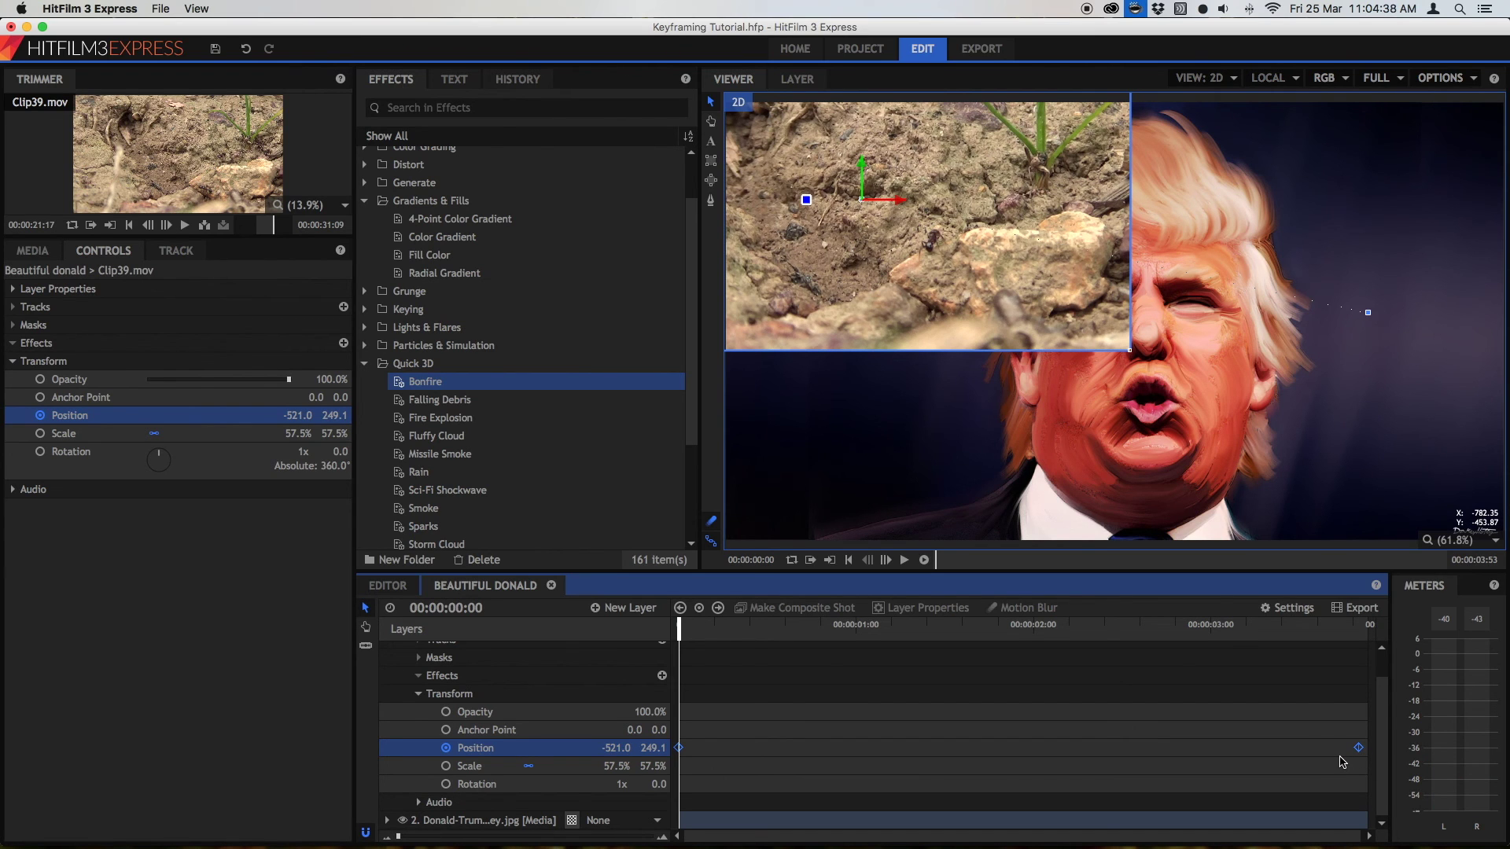
key("space")
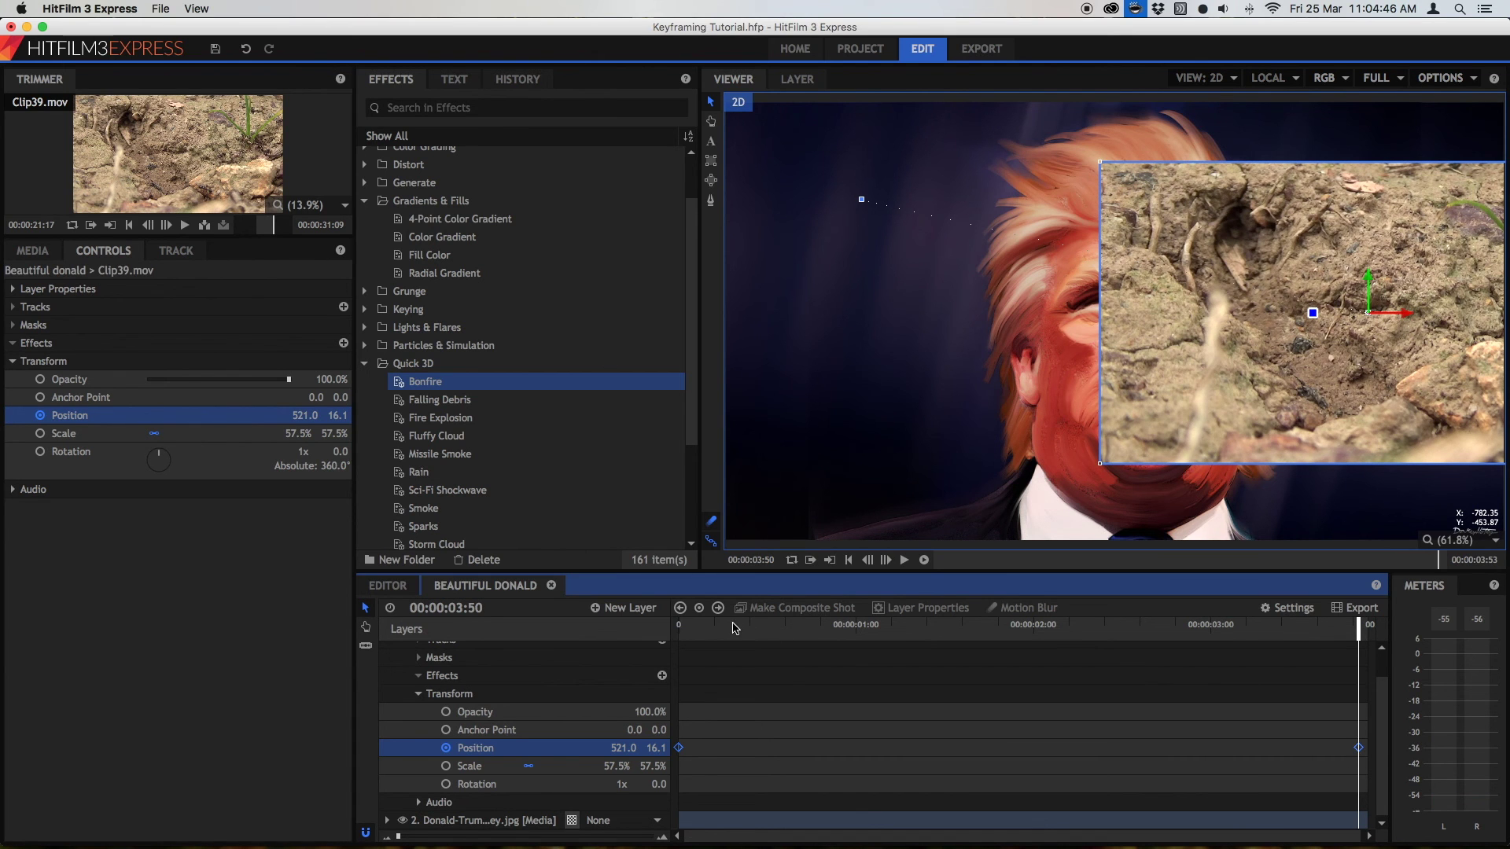
left_click(681, 628)
key("space")
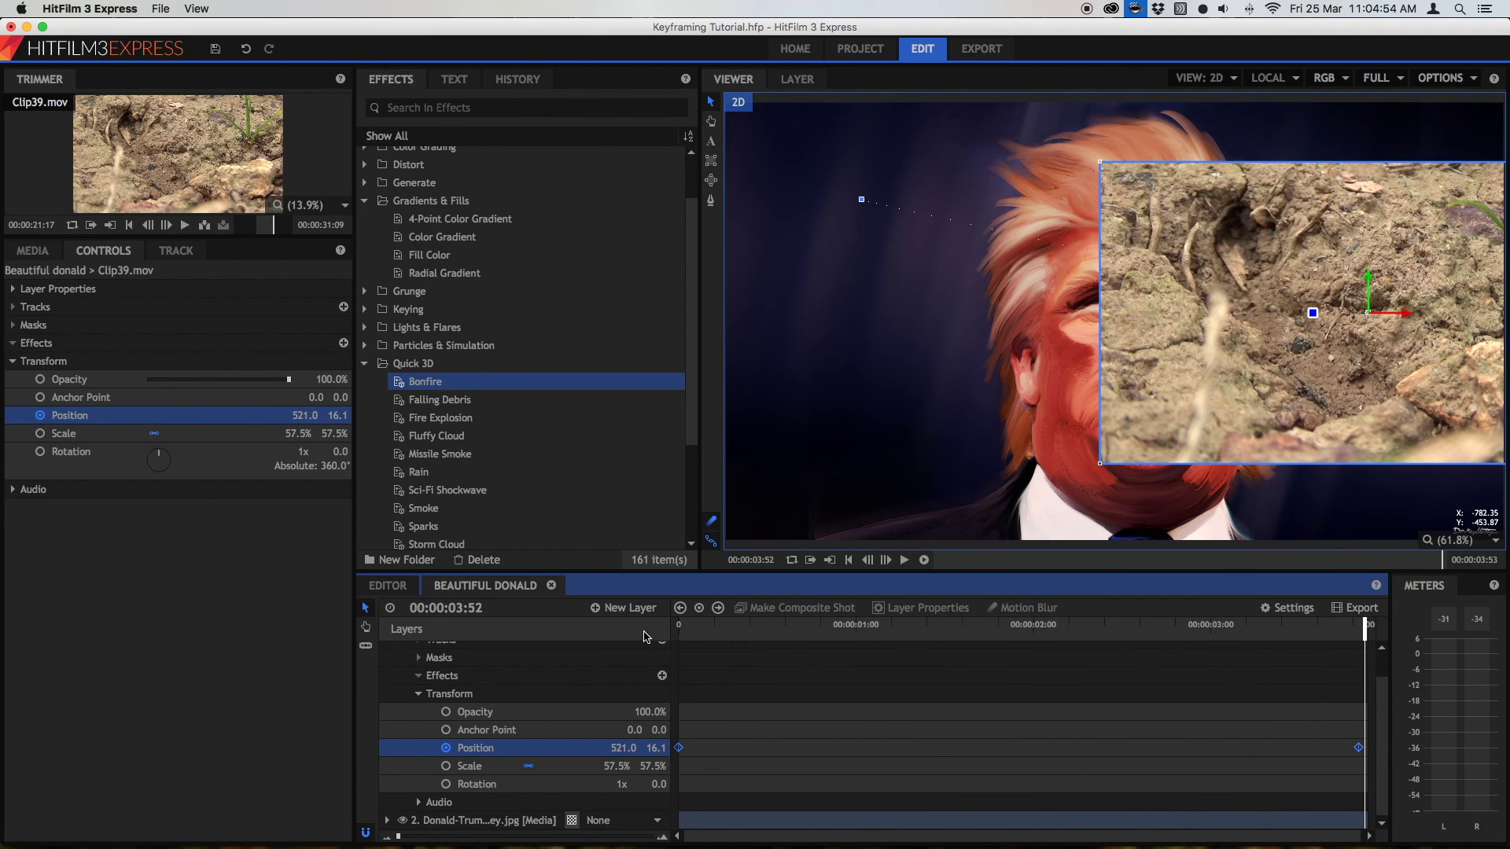
Step: Switch the first Position keyframe to Smooth In and play it from the start
right_click(680, 751)
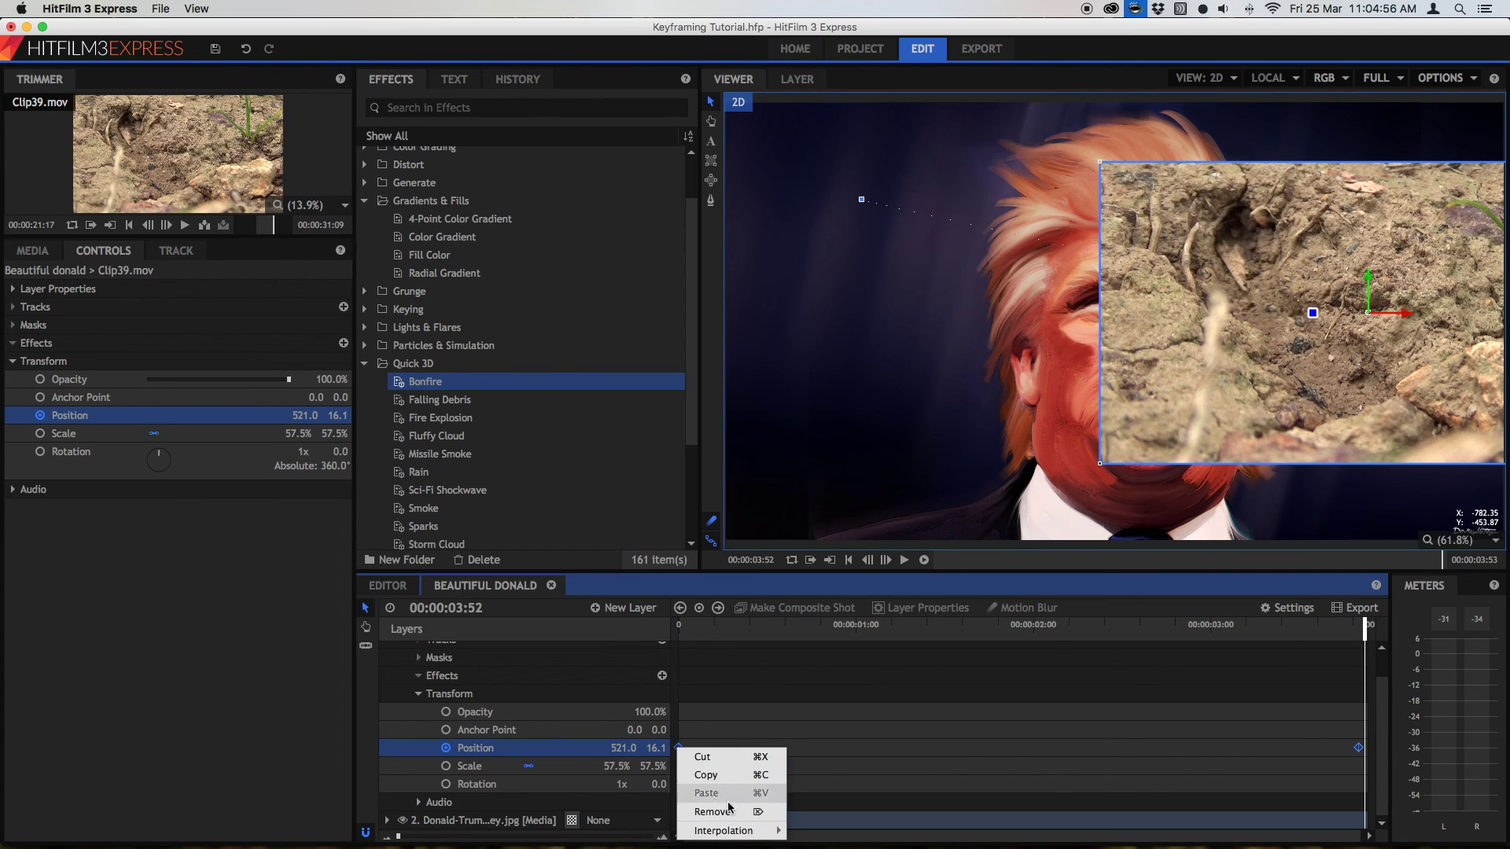
mouse_move(722, 830)
left_click(829, 800)
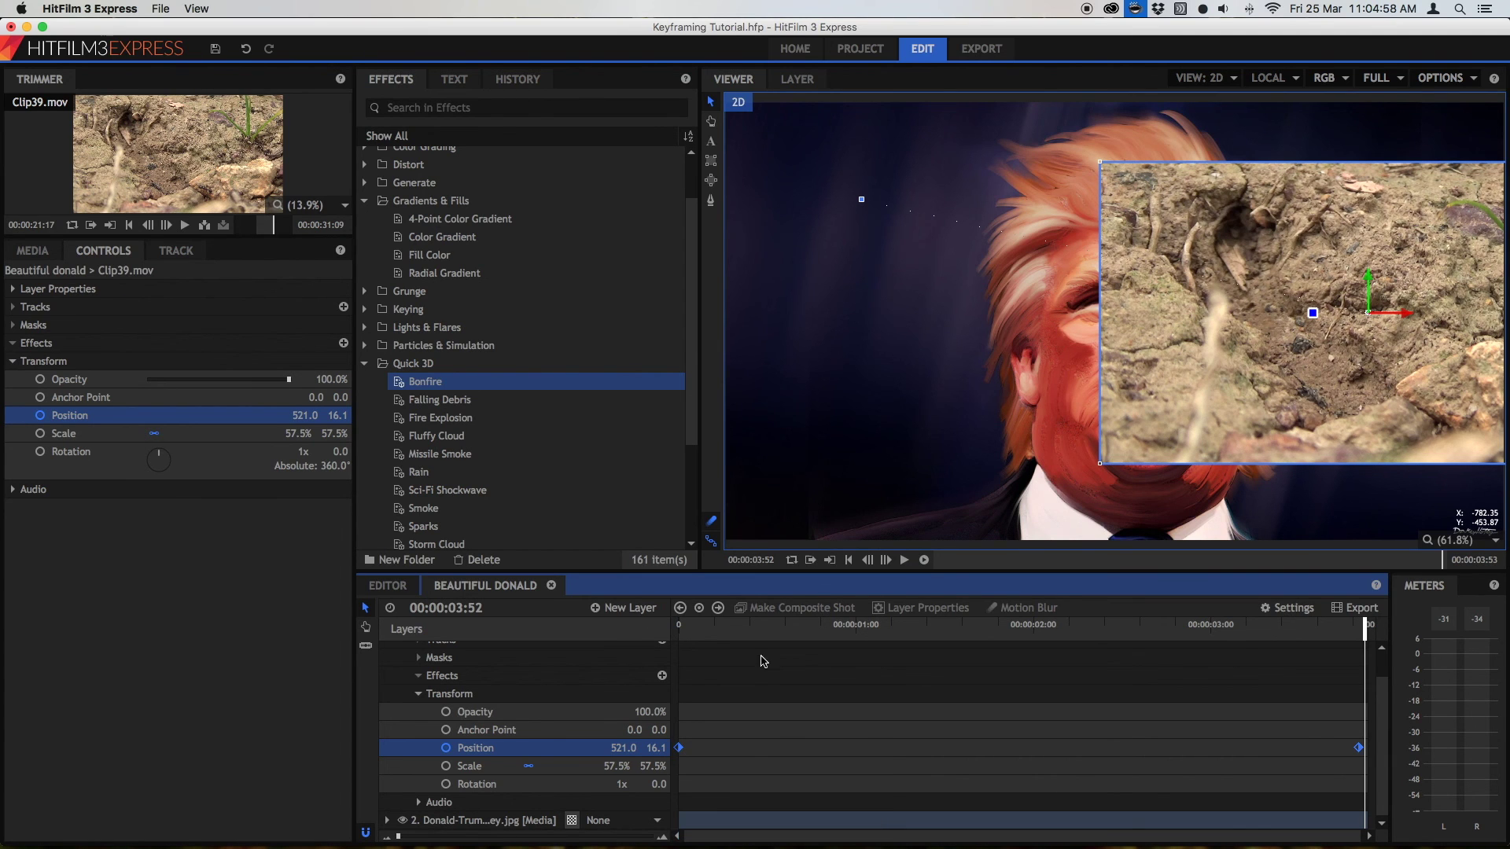
left_click_drag(725, 627, 553, 625)
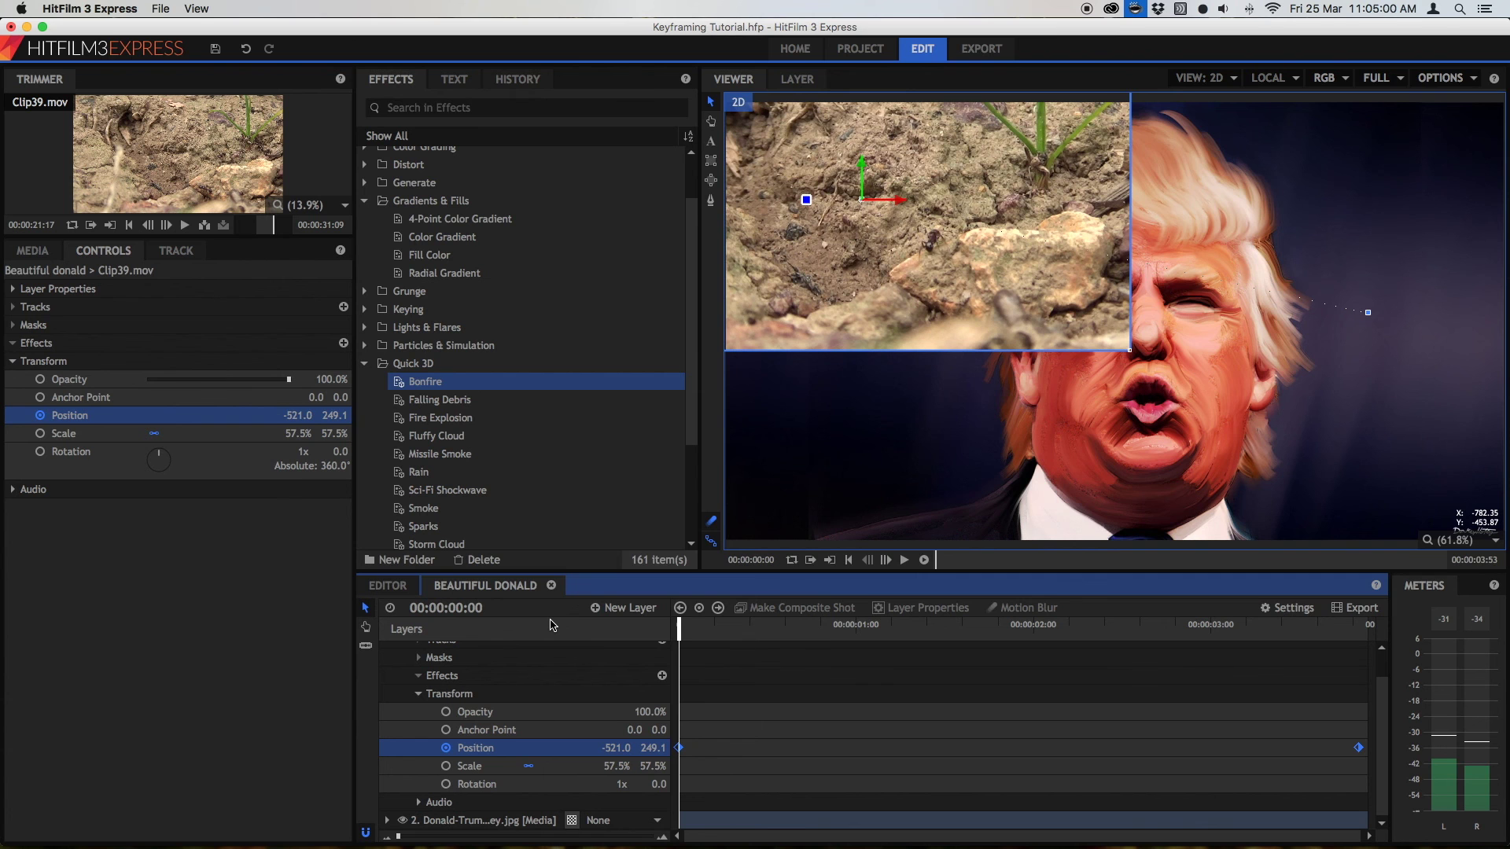
key("space")
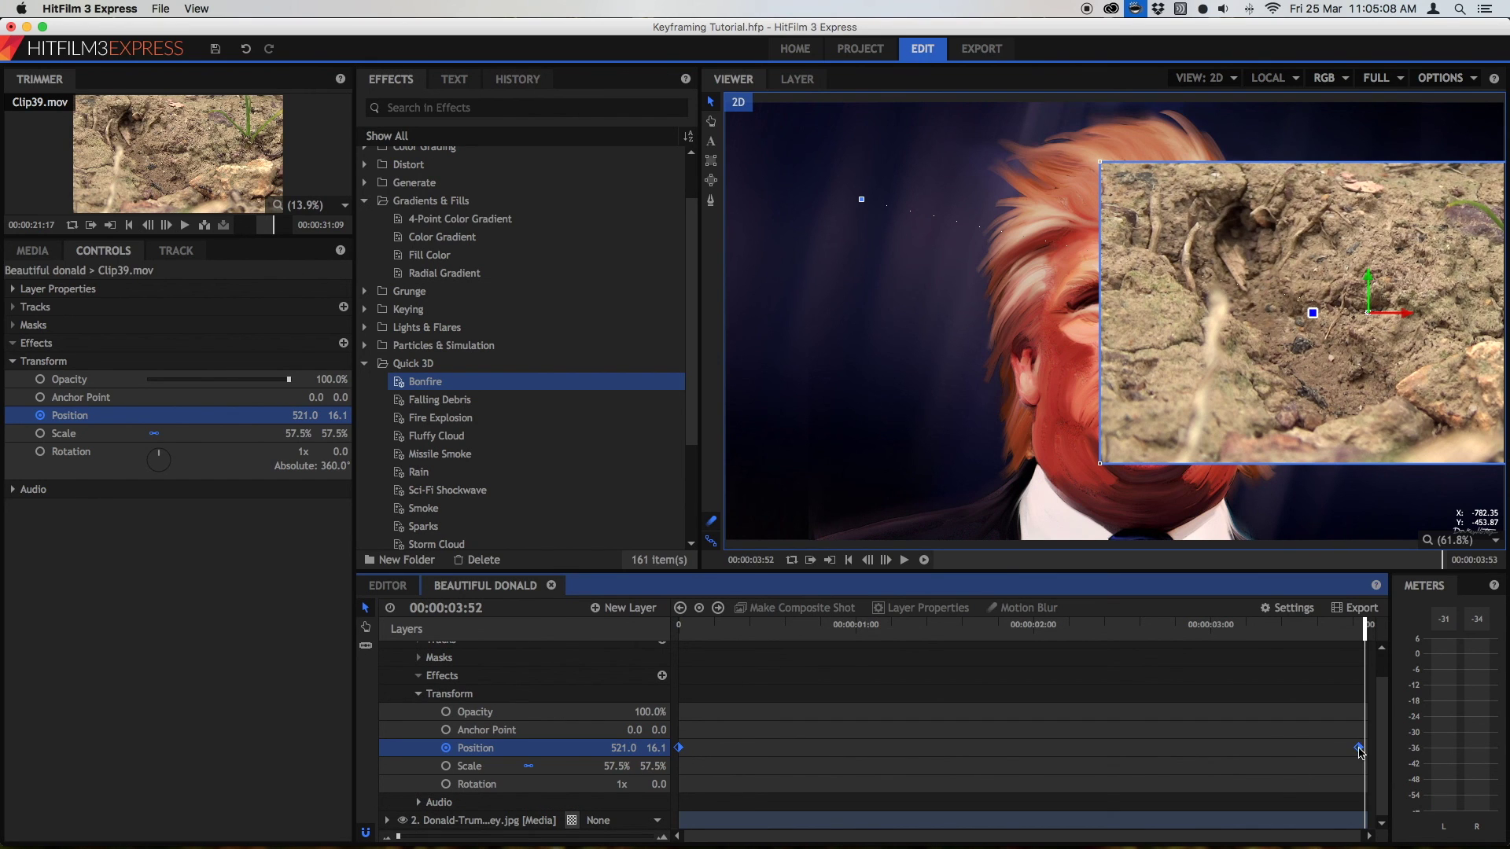
Step: Change that keyframe to Smooth Out and preview the new easing
right_click(681, 747)
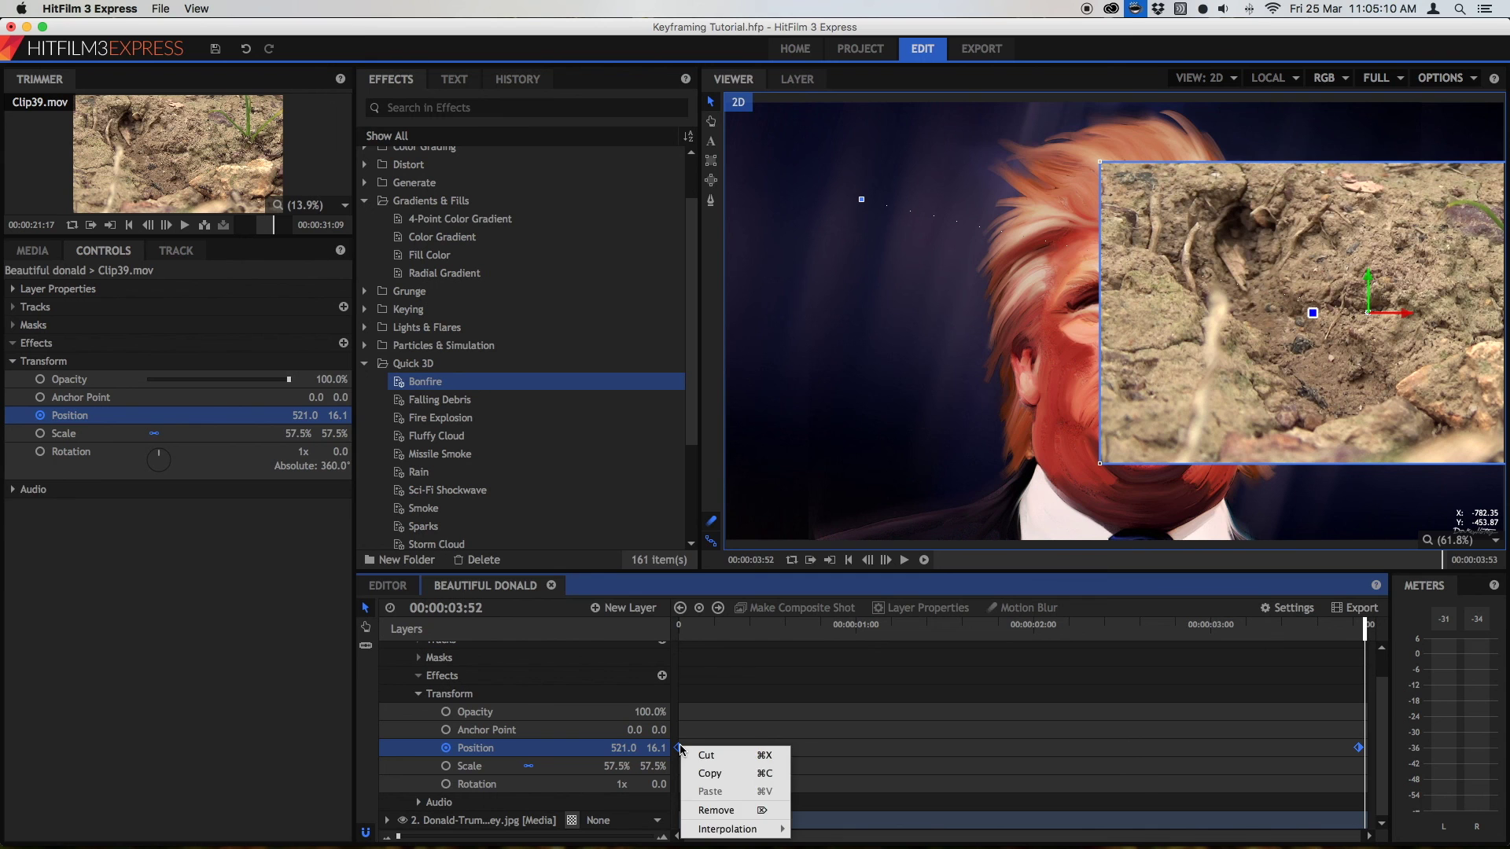
left_click(817, 812)
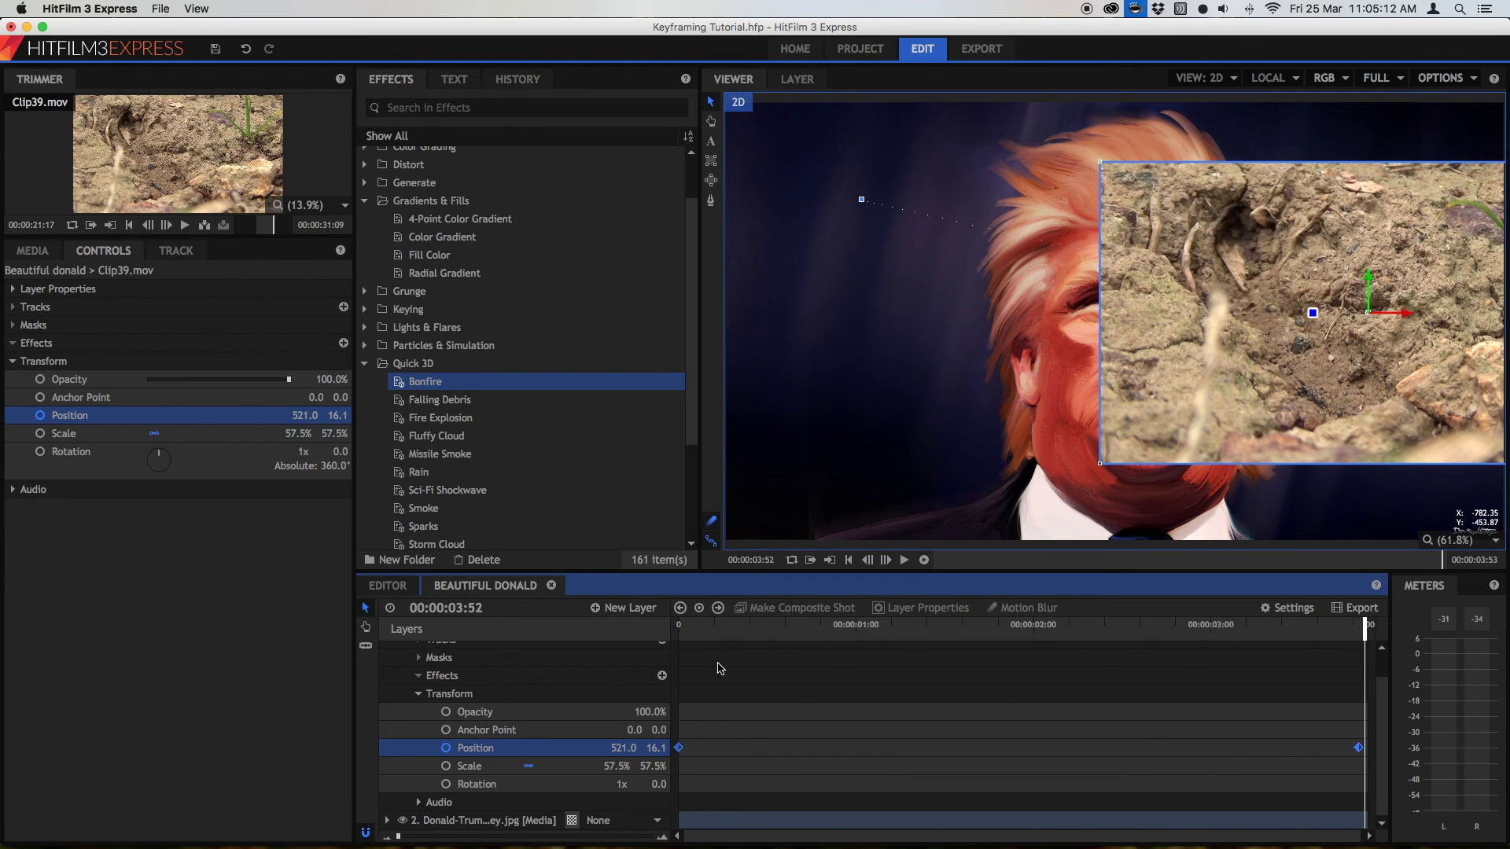
left_click(701, 634)
key("space")
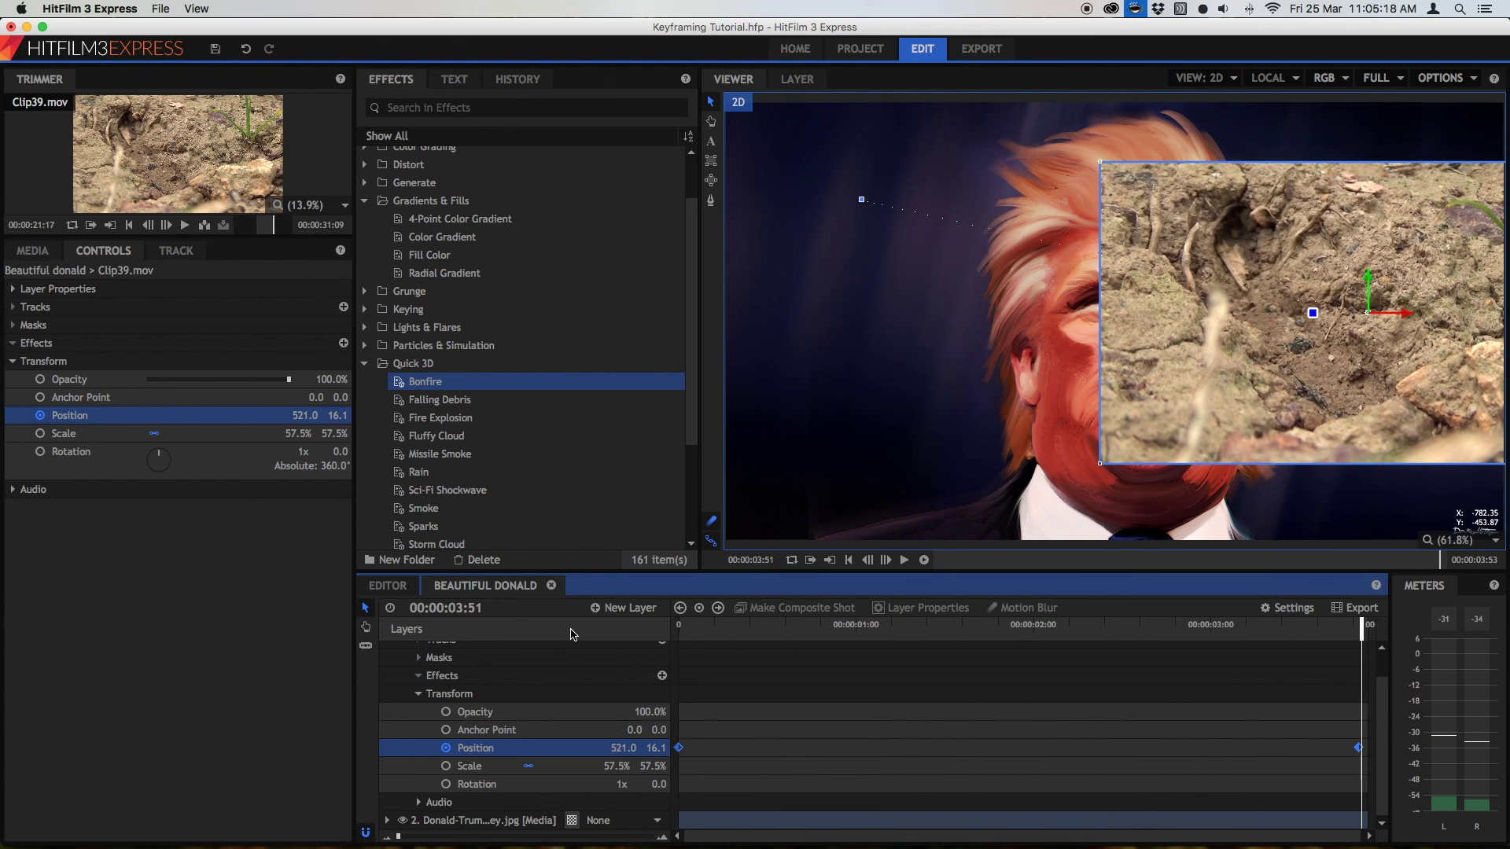
Step: Set the first Position keyframe to Constant and play the animation from the start
right_click(681, 750)
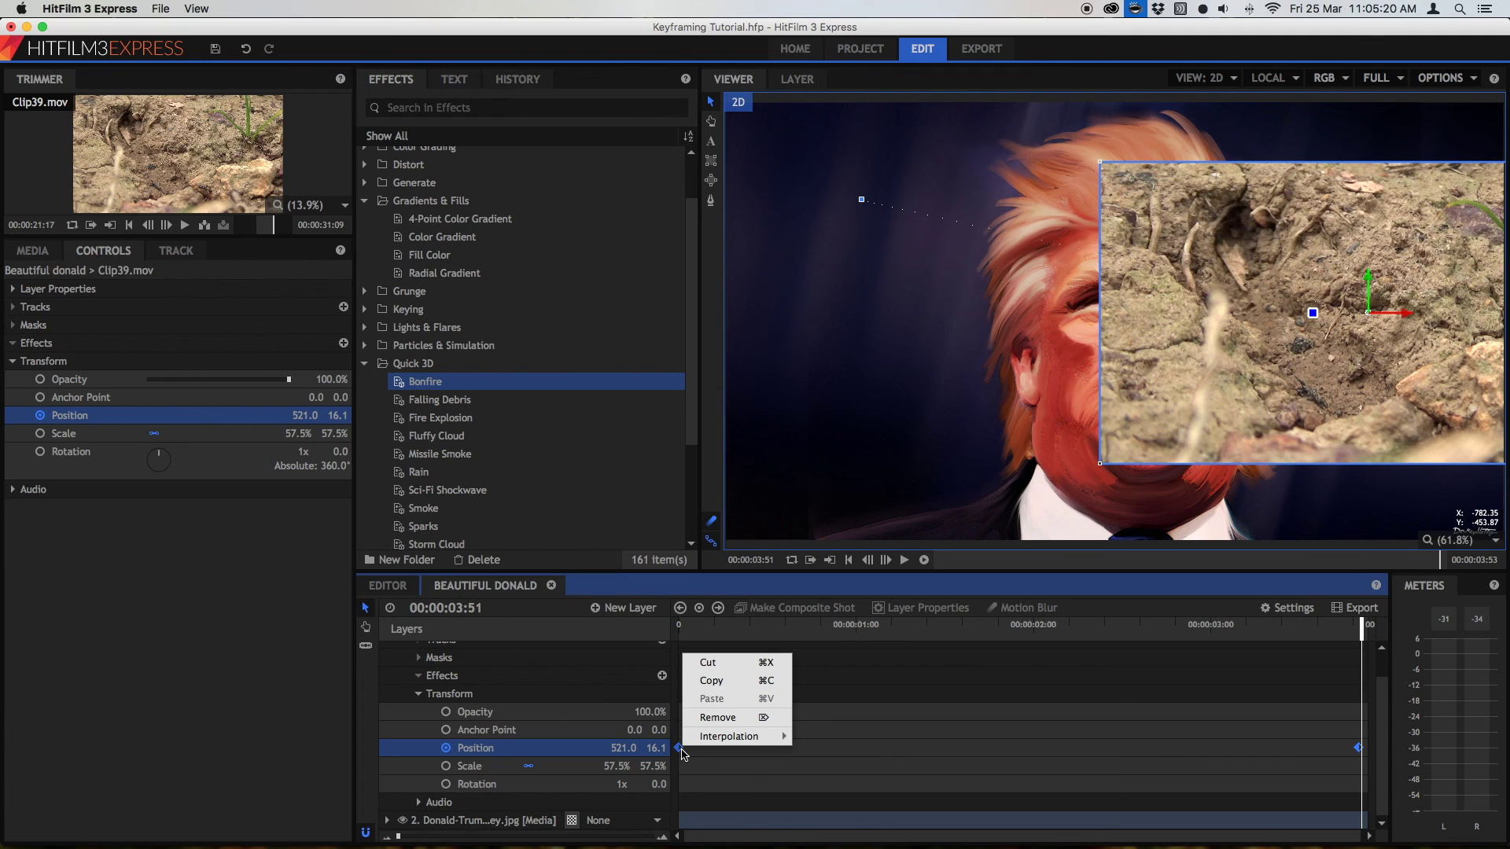
mouse_move(735, 737)
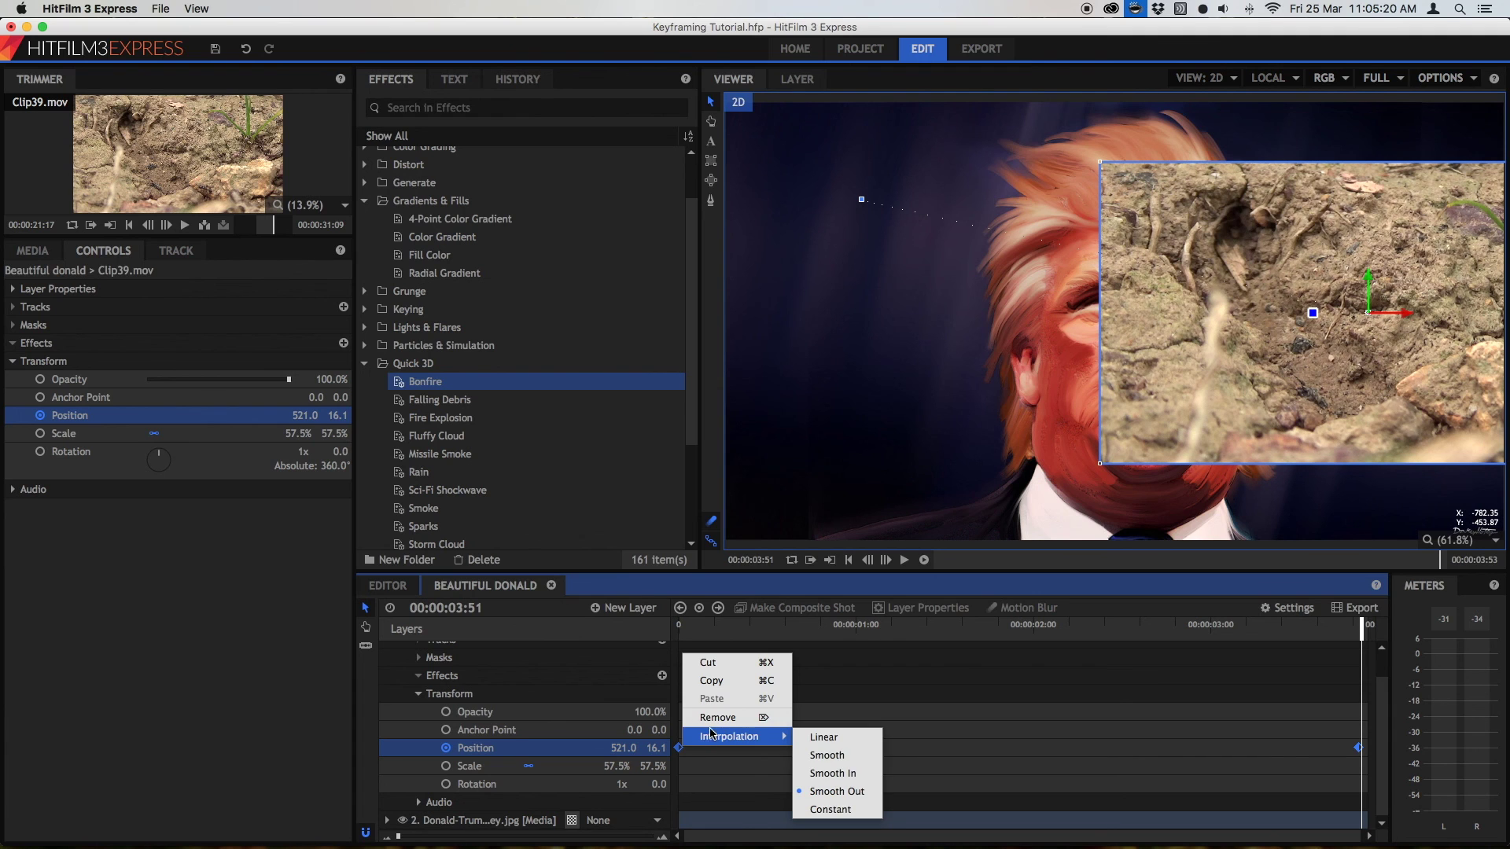
left_click(831, 810)
left_click(708, 625)
left_click_drag(641, 628, 625, 628)
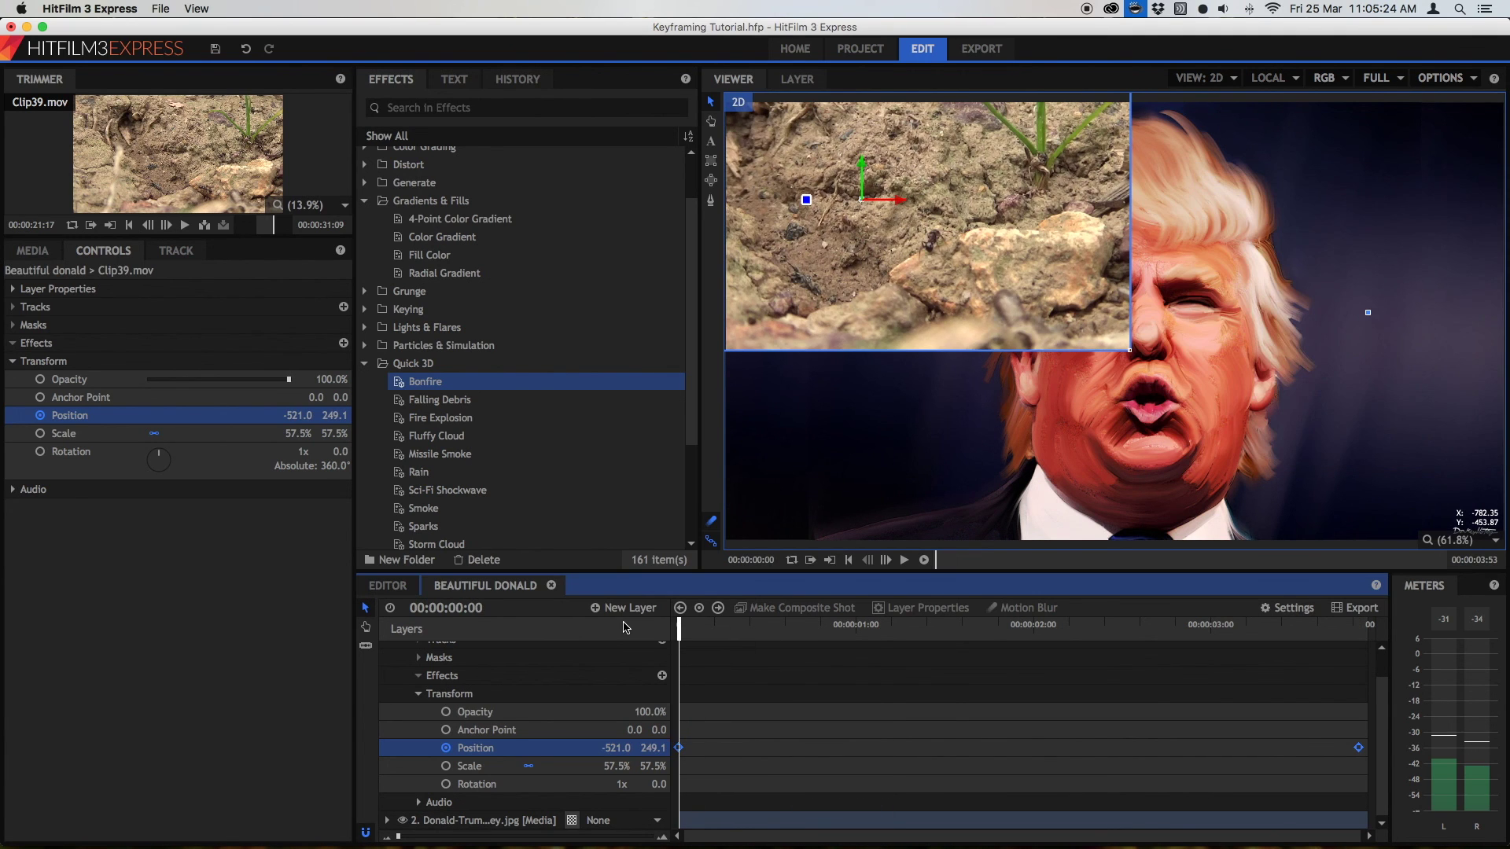
key("space")
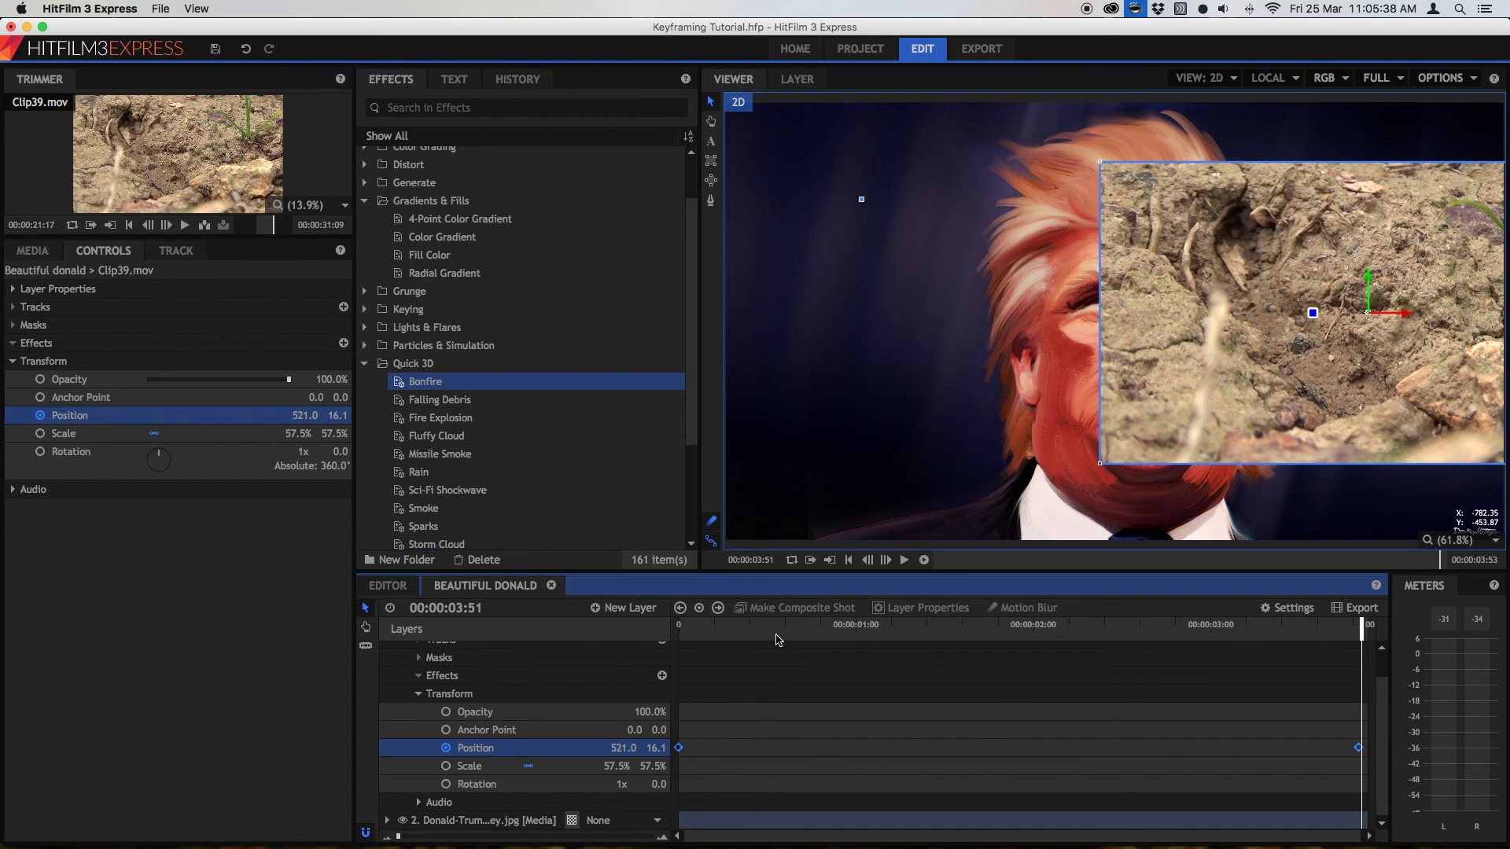
Step: Check the inset midway and at the end of its move, then return to the start
left_click_drag(779, 629, 926, 629)
left_click_drag(992, 669, 1358, 701)
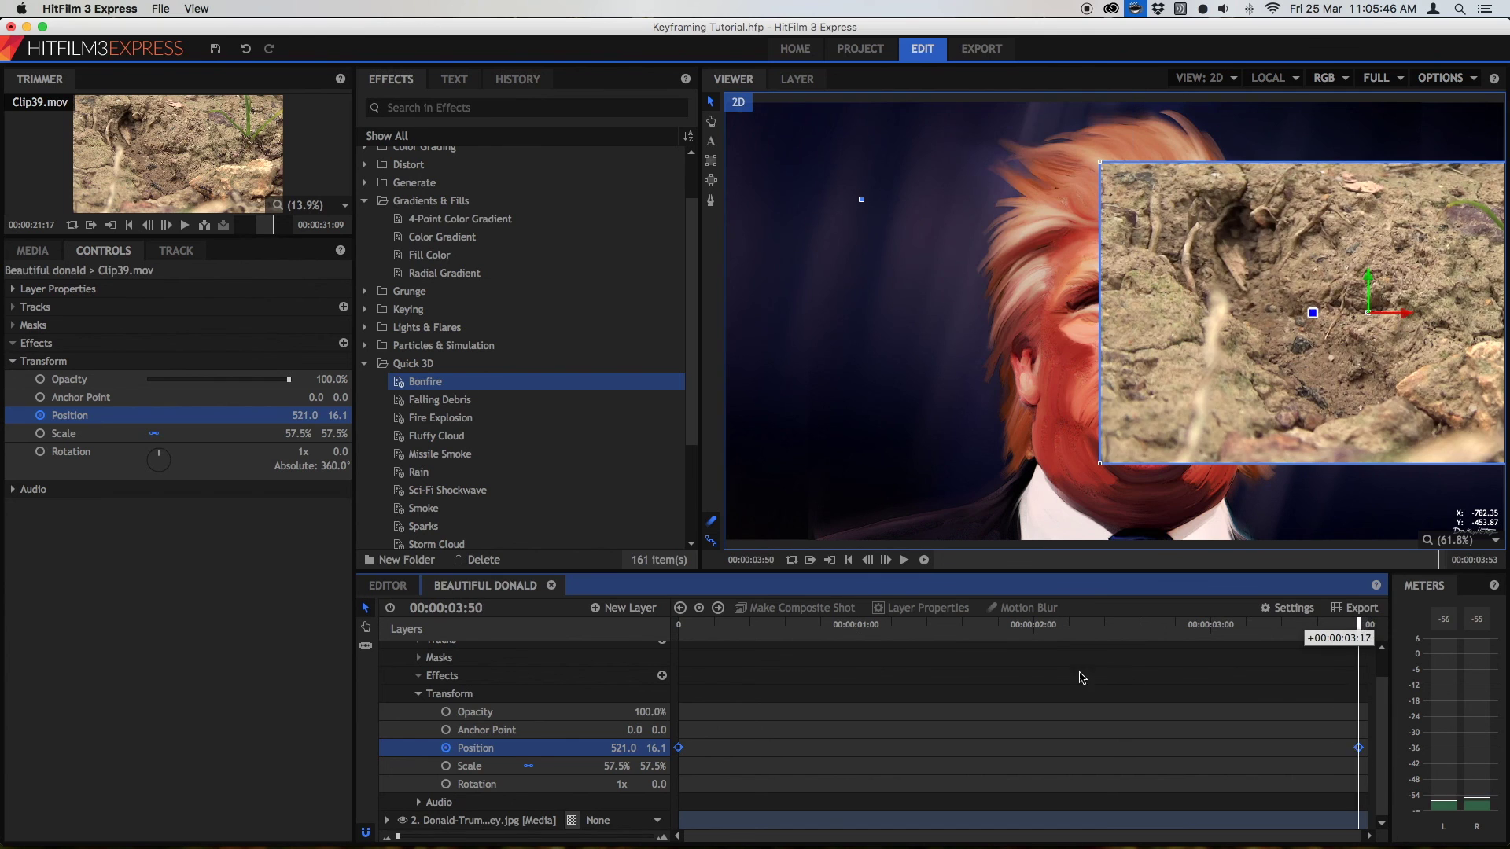
key("Home")
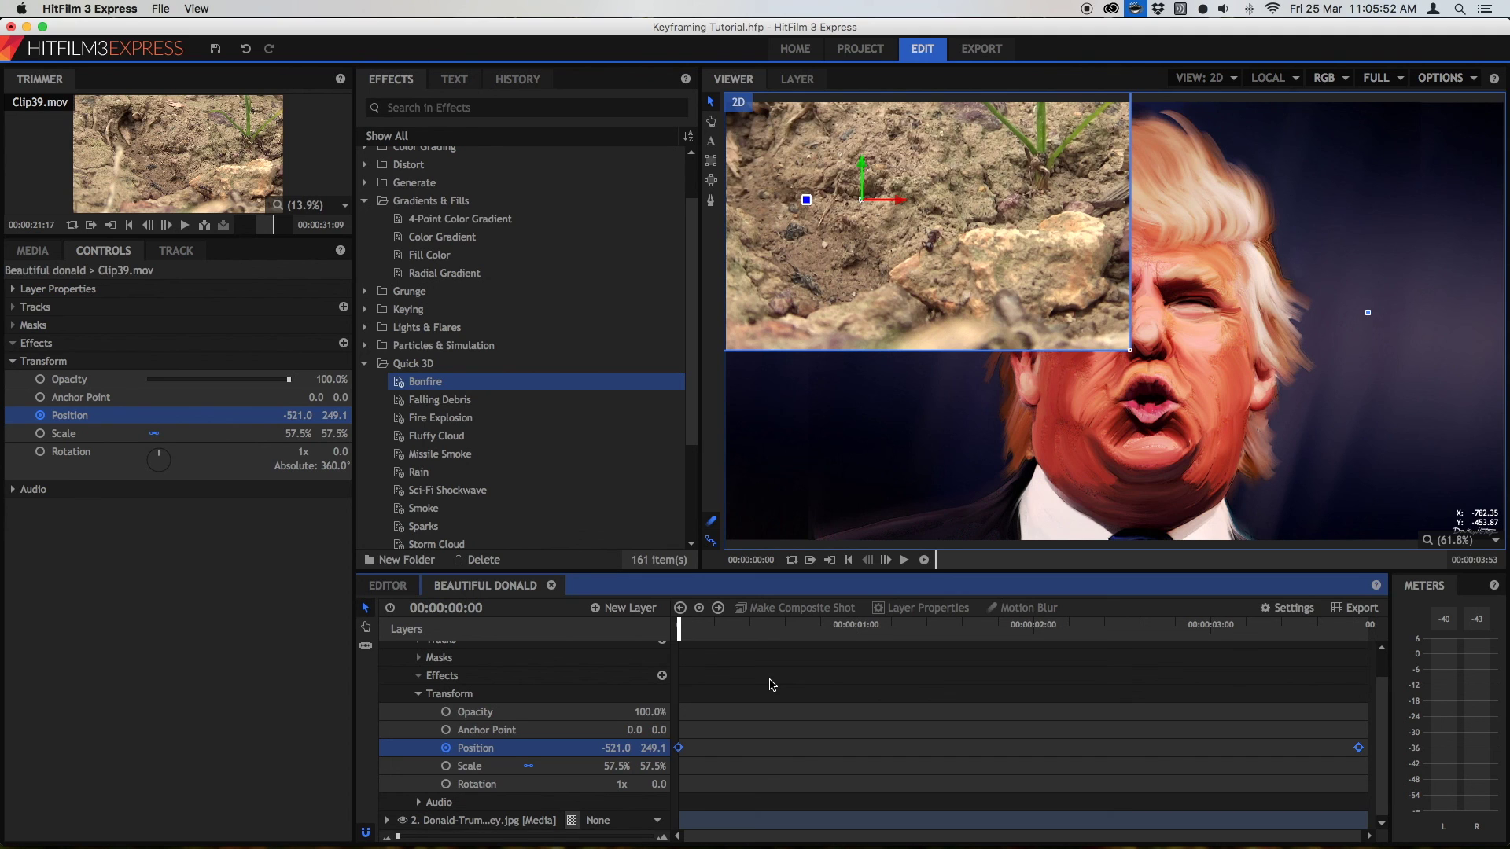
Step: Set the end Position keyframe to Linear and collapse the Clip39.mov layer
right_click(1360, 749)
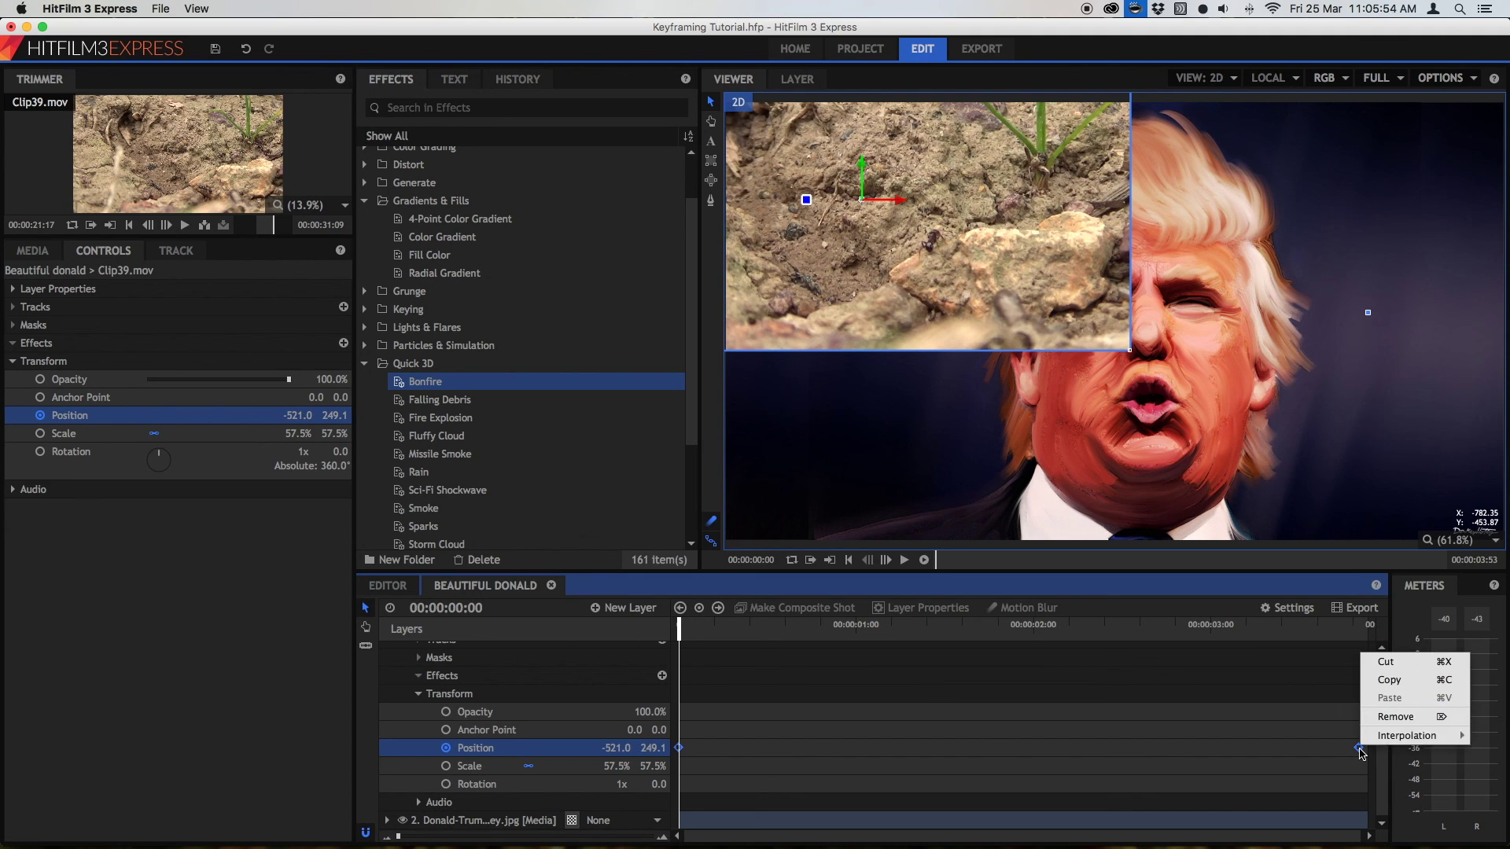
left_click(1341, 739)
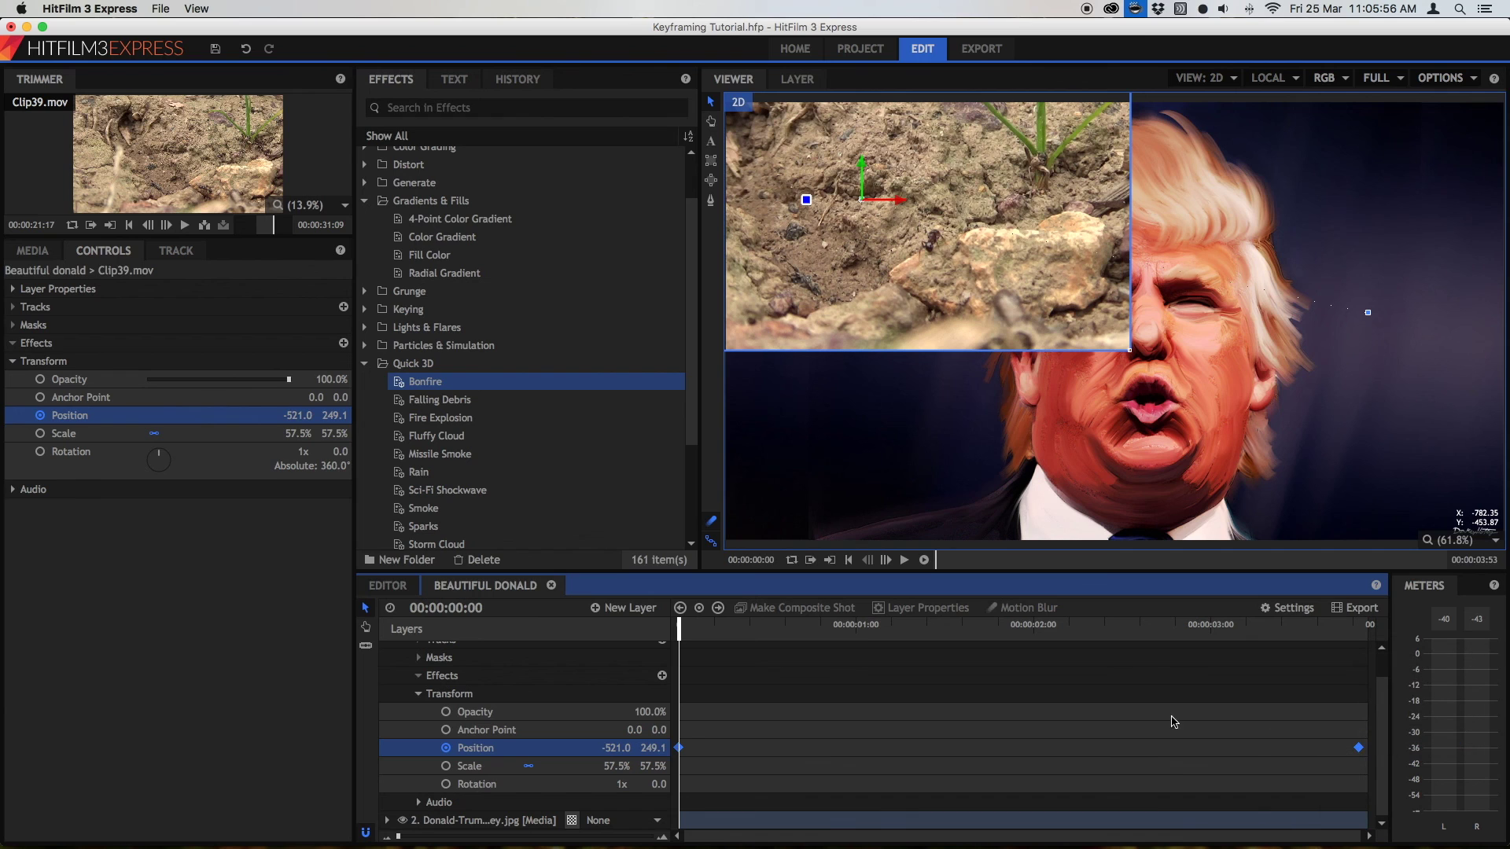
left_click(1038, 679)
scroll(440, 653, "up", 3)
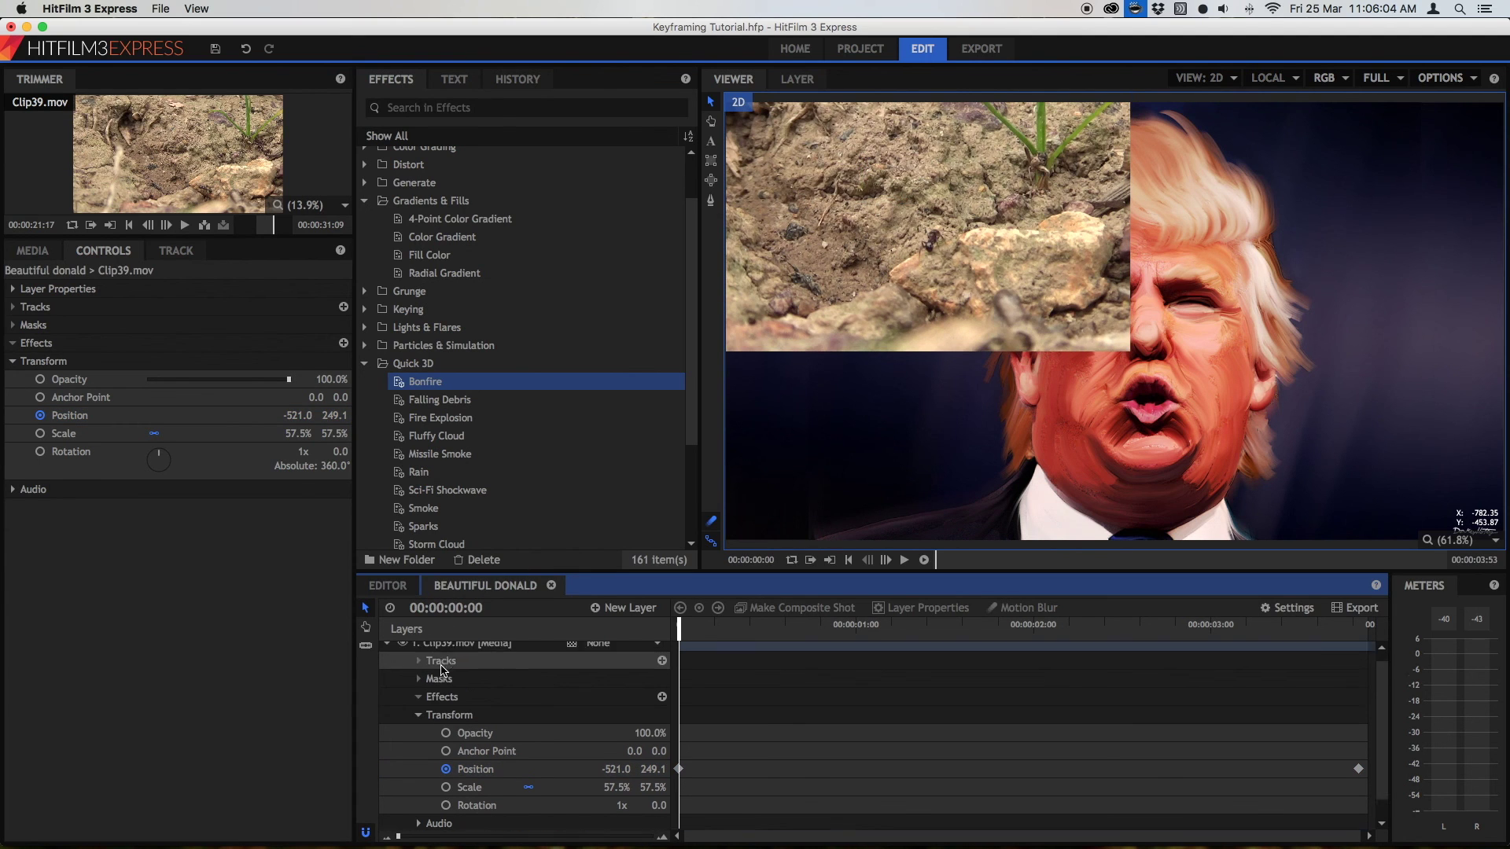
left_click(387, 650)
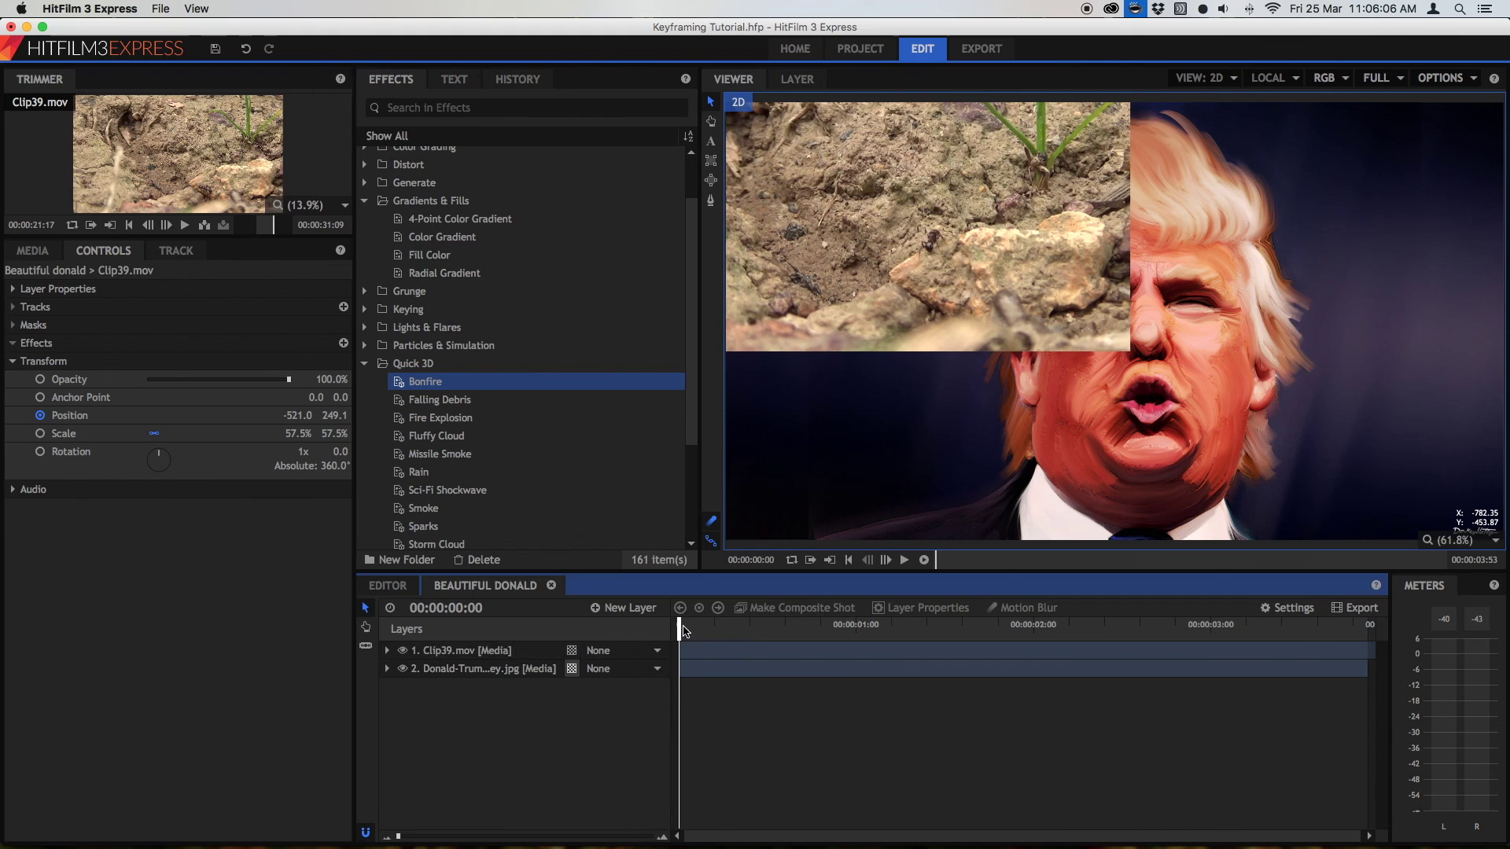
Step: Scrub to 00:00:01:54 to see the inset mid-path at -4.4, 133.6
left_click_drag(681, 627, 644, 641)
left_click(485, 652)
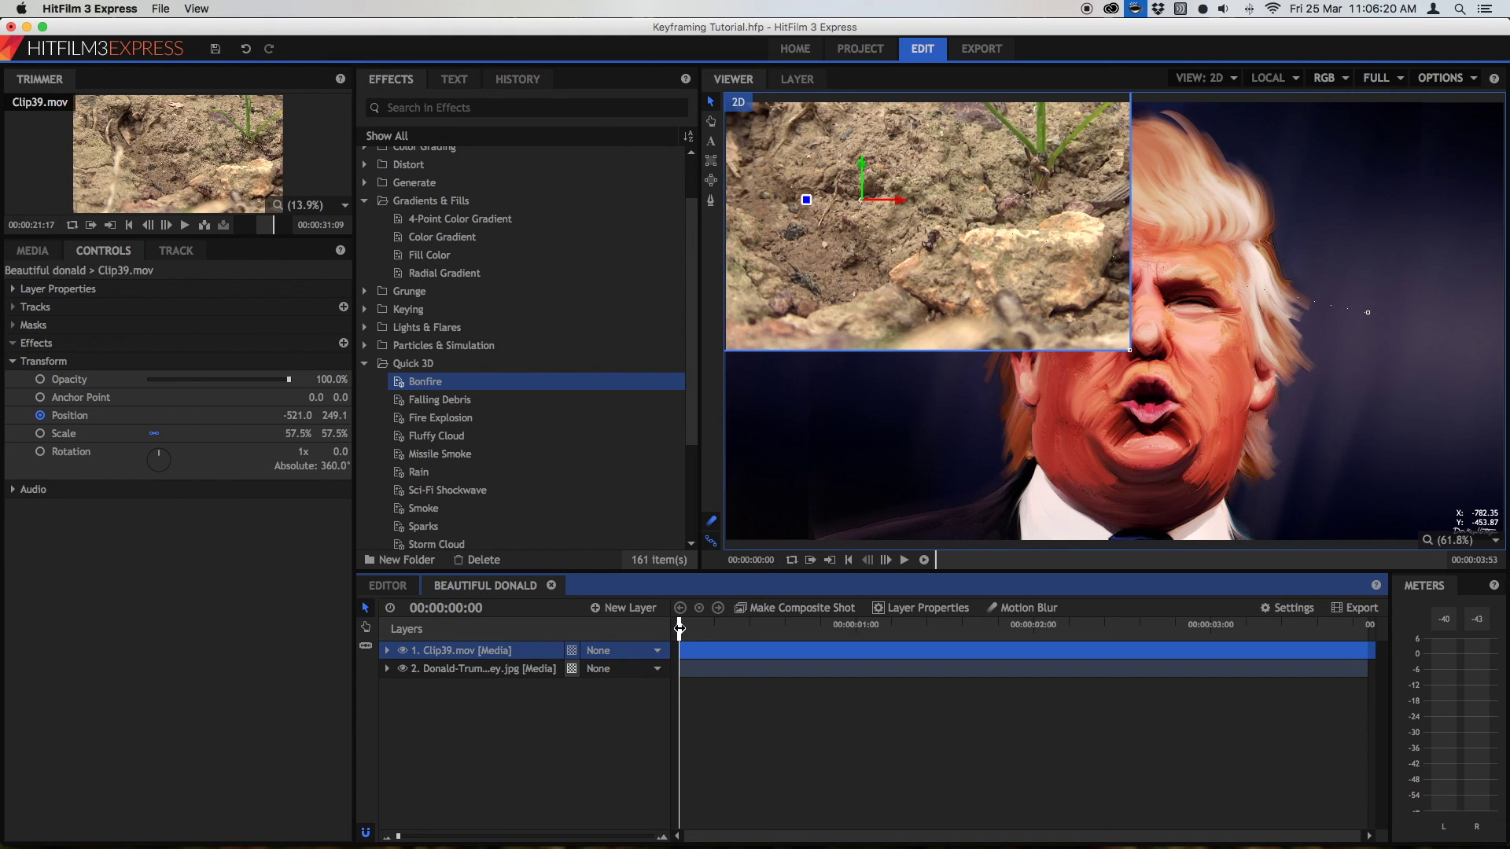
left_click_drag(688, 630, 1016, 636)
left_click(862, 760)
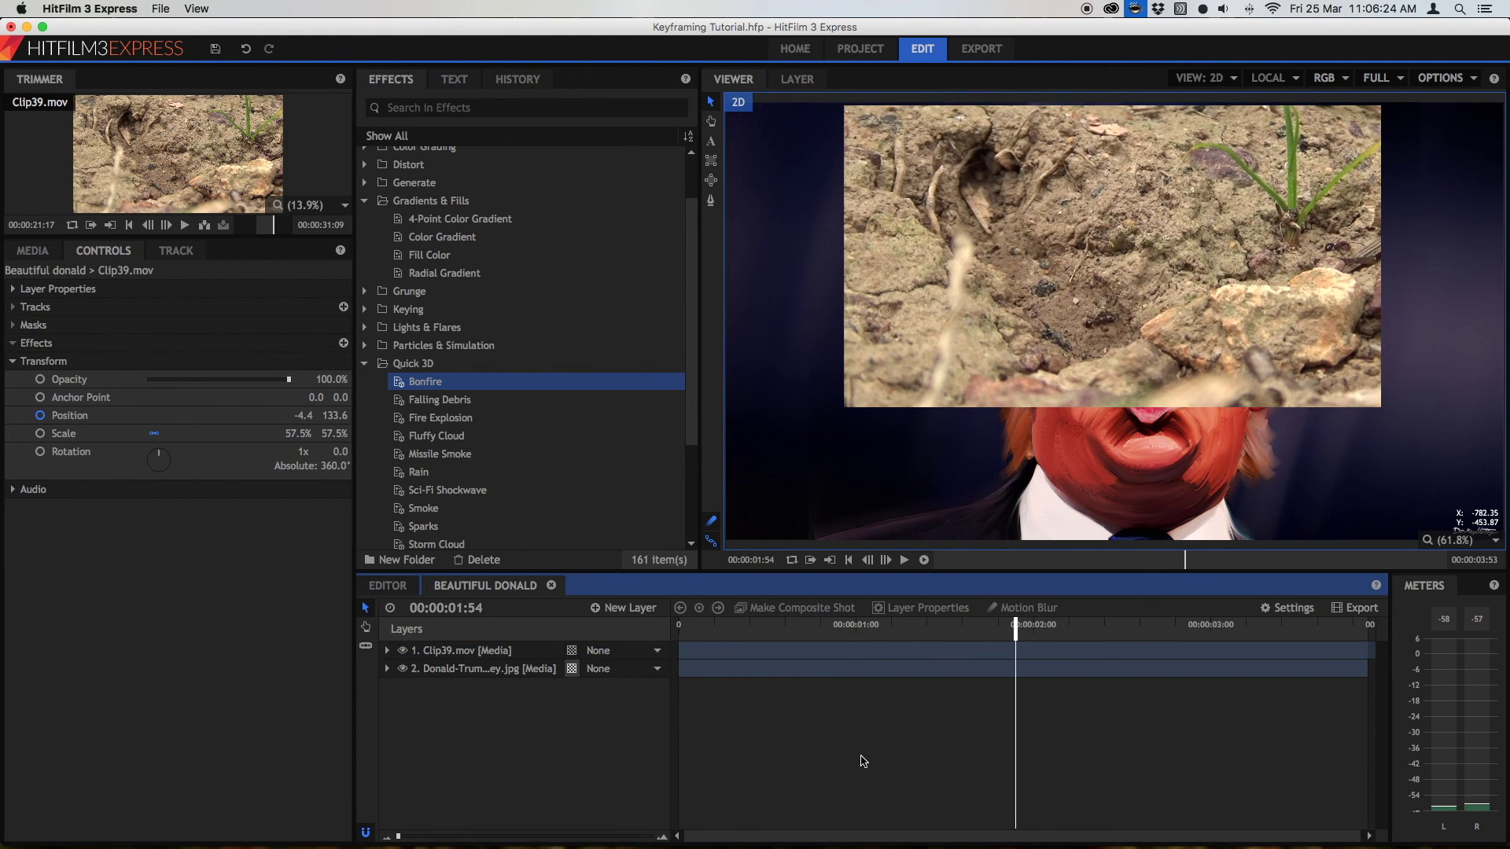